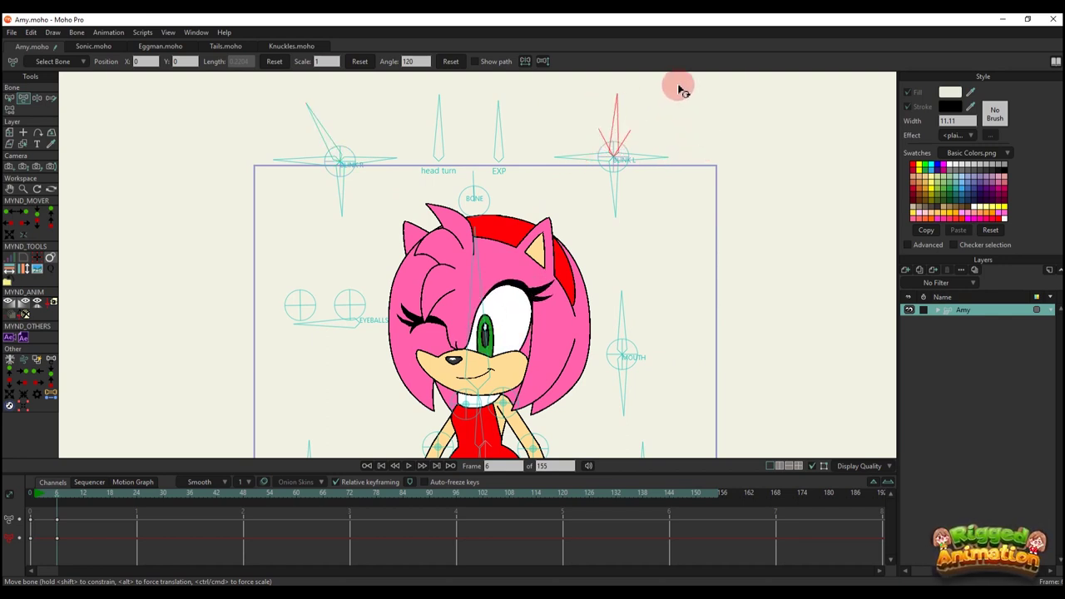
- Rotate the upward-pointing BLINK R and BLINK L bones to 60° to test an angry eye expression at frame 6
left_click_drag(321, 107, 402, 170)
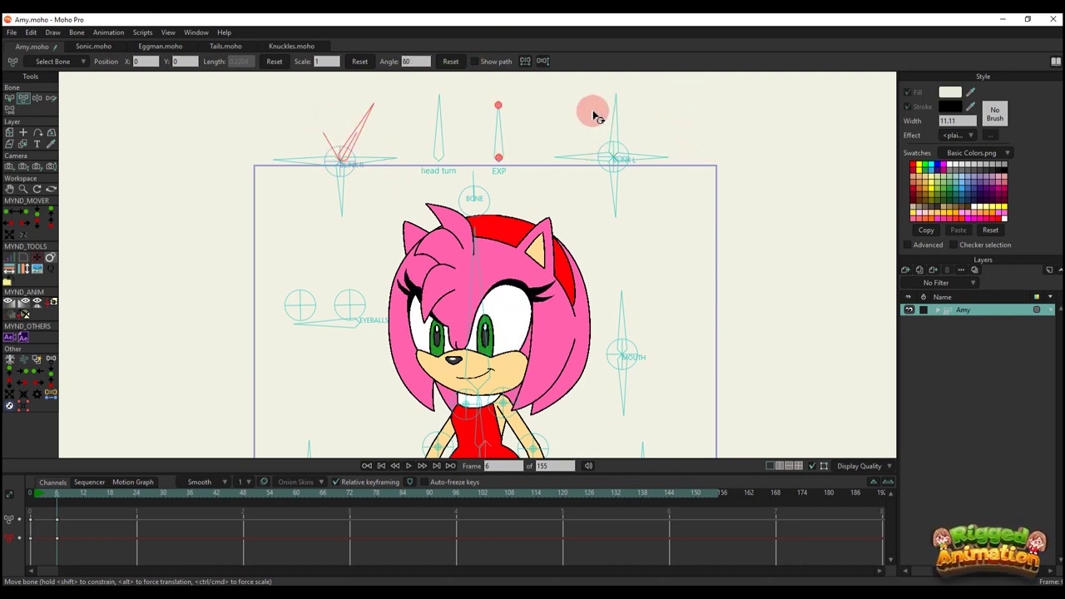
left_click_drag(593, 117, 689, 163)
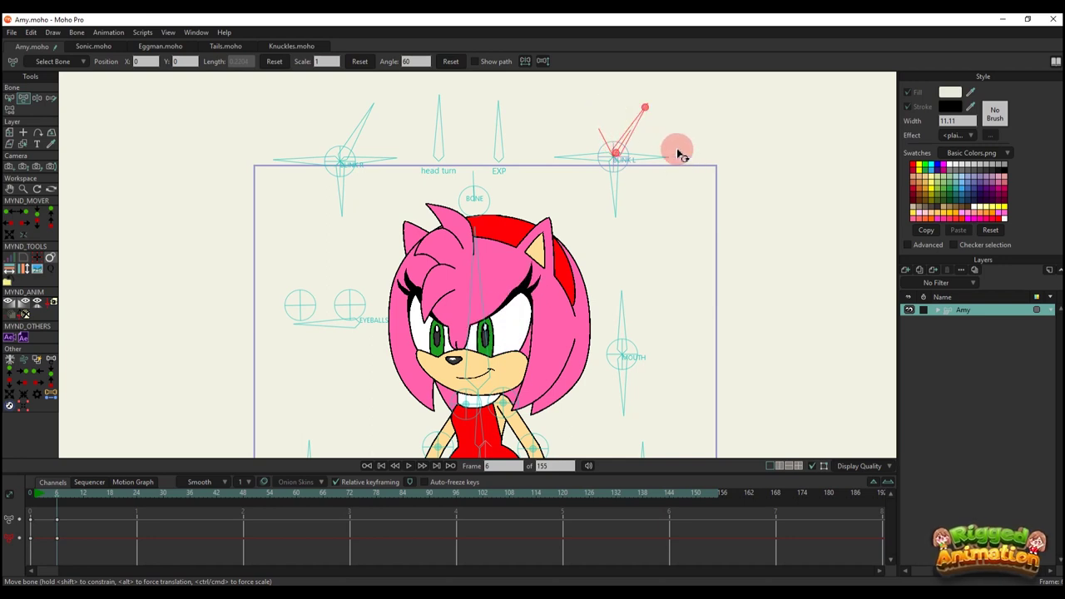
left_click_drag(352, 130, 404, 98)
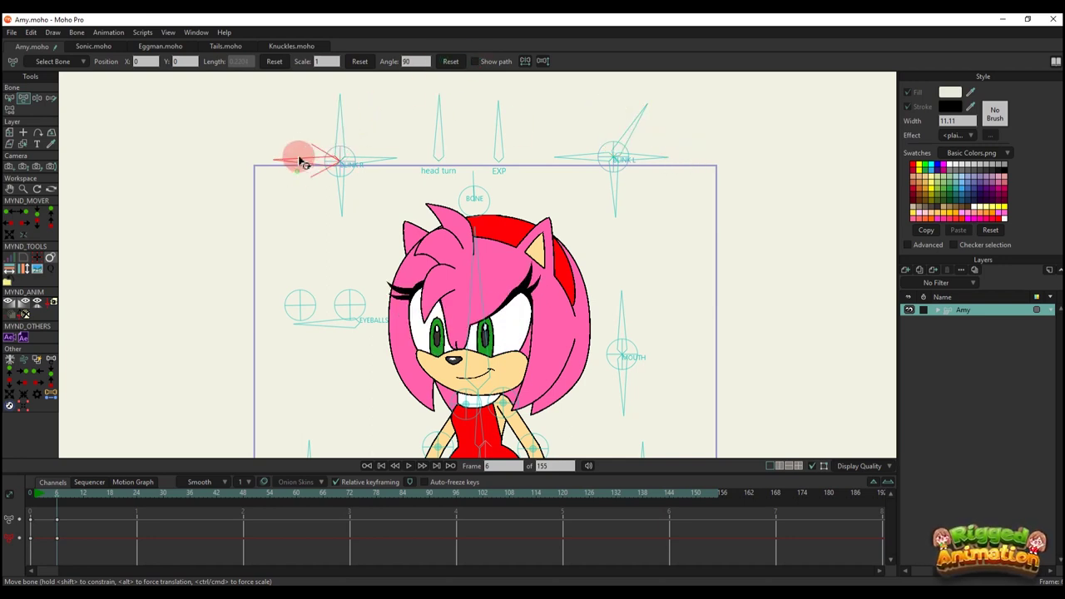
- Test the left-pointing BLINK R and BLINK L bones by rotating and resetting them, and delete their keyframes
left_click_drag(301, 161, 318, 114)
left_click_drag(634, 132, 595, 211)
left_click(453, 63)
left_click_drag(306, 156, 317, 134)
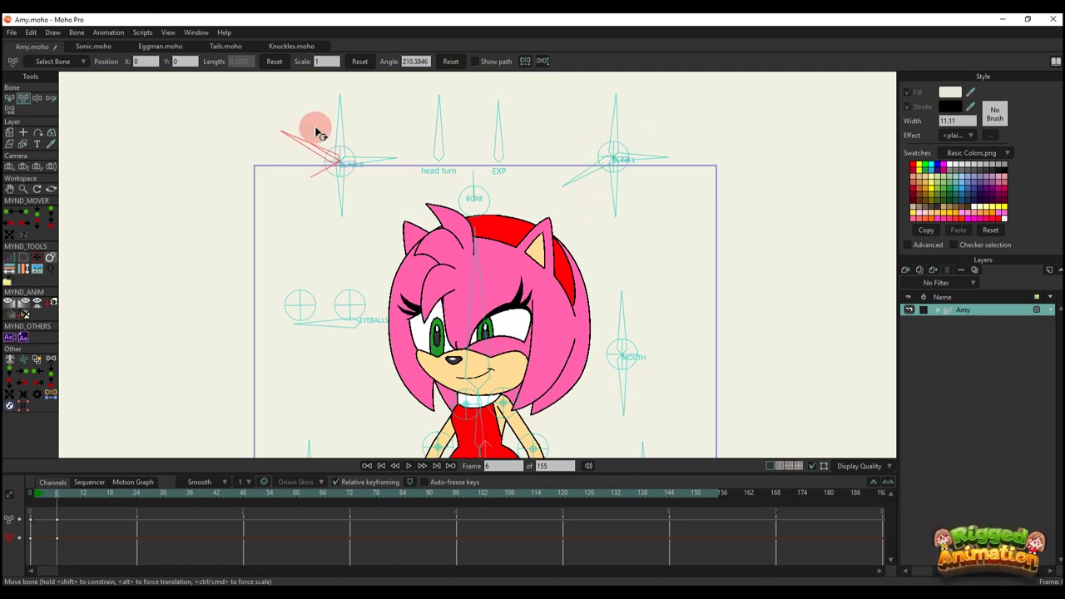
left_click(450, 67)
left_click_drag(590, 178, 532, 164)
left_click_drag(5, 503, 91, 545)
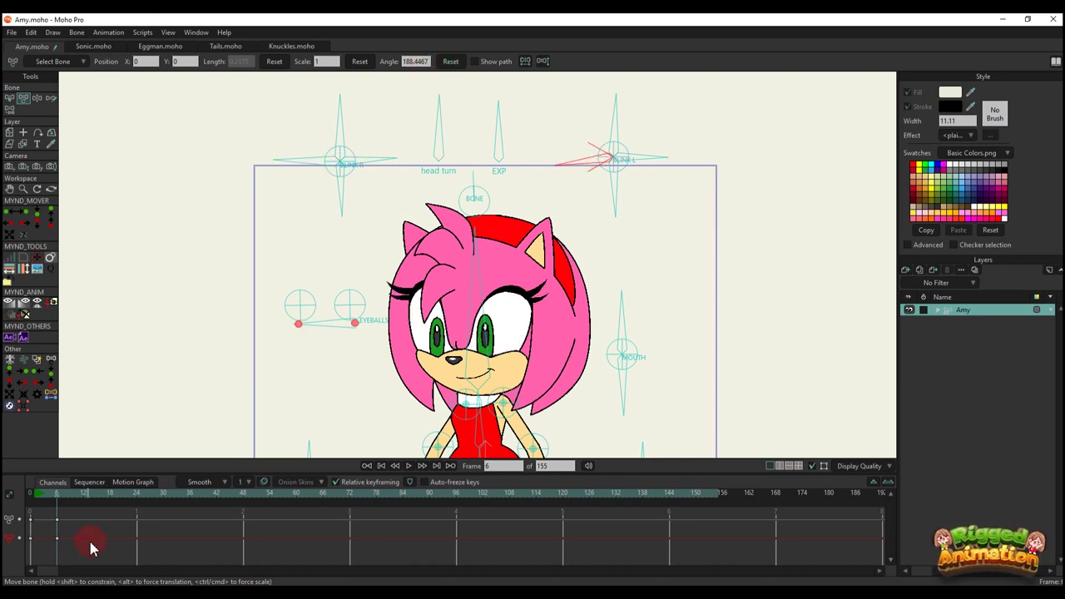
key("Delete")
- Swing the left-pointing BLINK R and BLINK L bones downward to about 209° to raise the lower lids, and clear that pose
left_click_drag(303, 175, 308, 214)
left_click_drag(557, 157, 597, 218)
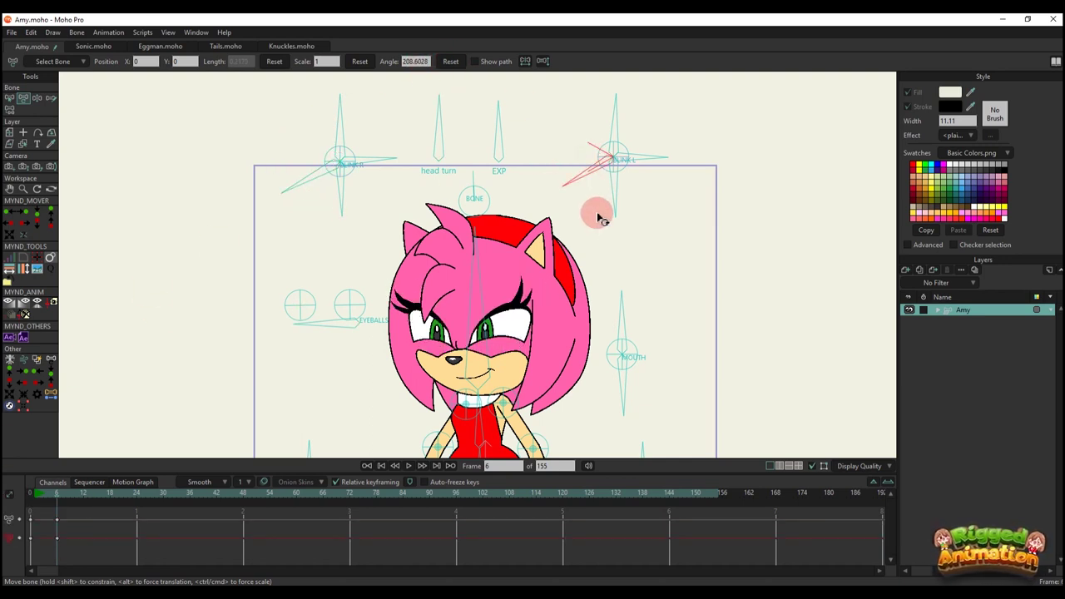
left_click(9, 405)
- Rotate the downward-pointing BLINK R bone to about 242°, swing both downward-pointing blink bones to about 302°, and delete the keyframes
left_click_drag(305, 161, 311, 207)
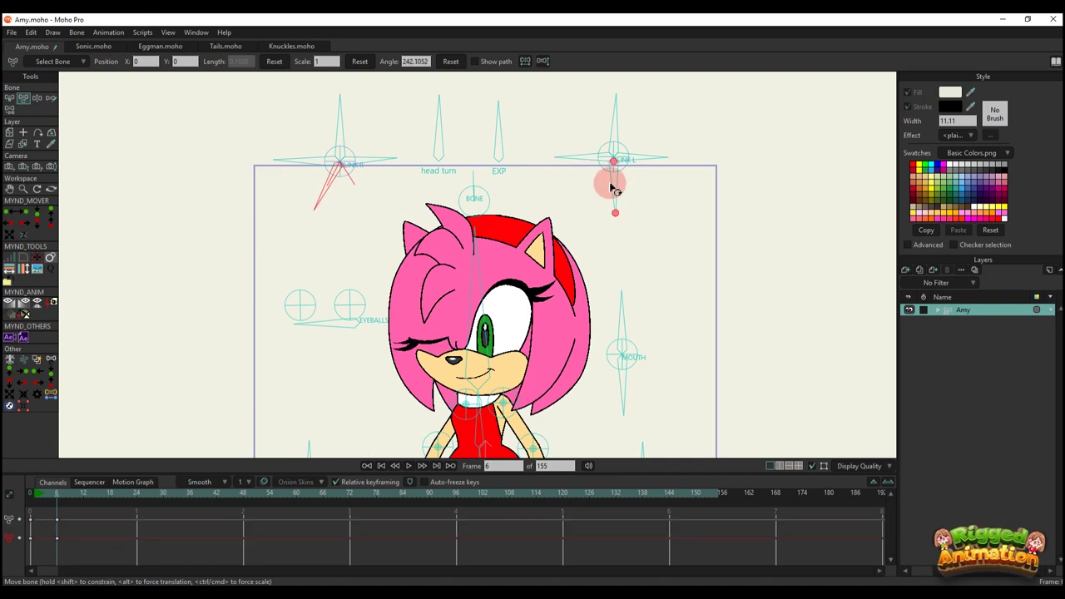
left_click_drag(633, 198, 743, 218)
left_click_drag(320, 202, 368, 208)
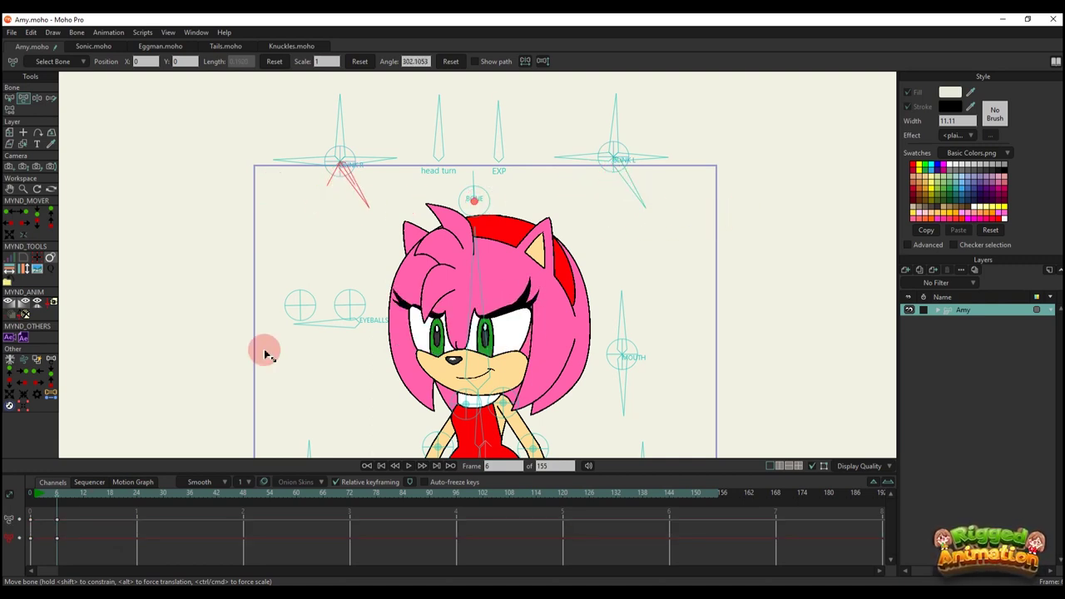
left_click_drag(119, 536, 4, 435)
key("Delete")
- Rotate the right-pointing BLINK L bone upward and its BLINK R counterpart downward to test uneven eyes, and delete their keyframes
left_click_drag(637, 190, 632, 114)
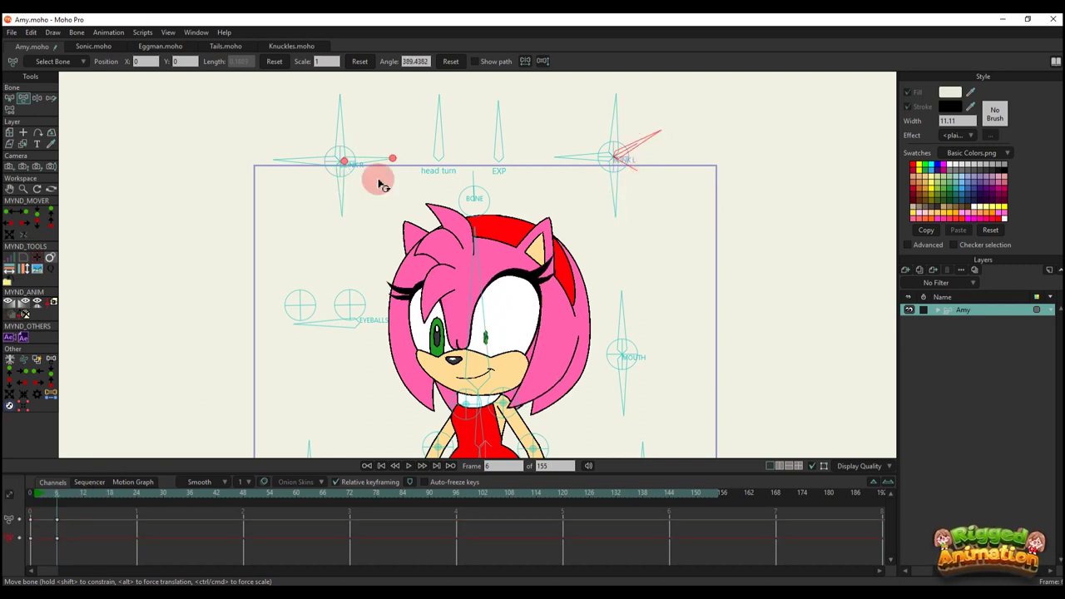
left_click_drag(379, 184, 363, 211)
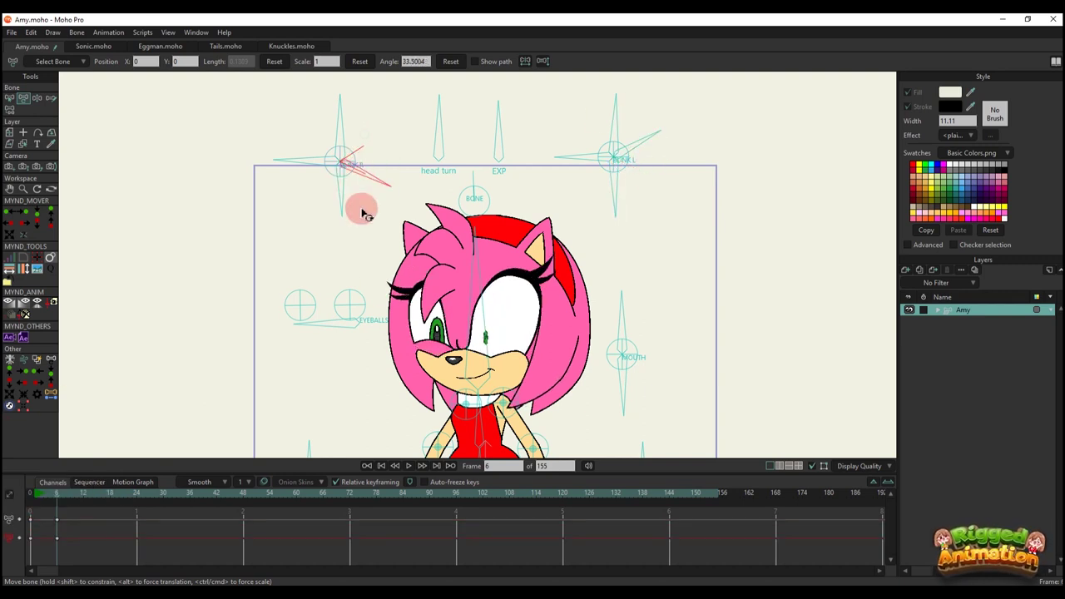
left_click_drag(366, 170, 309, 166)
left_click_drag(111, 539, 75, 522)
key("Delete")
- Test the downward-pointing BLINK L bone at about 302°, retest both right-pointing blink bones, and delete the keyframes at frame 7
left_click_drag(605, 226, 698, 191)
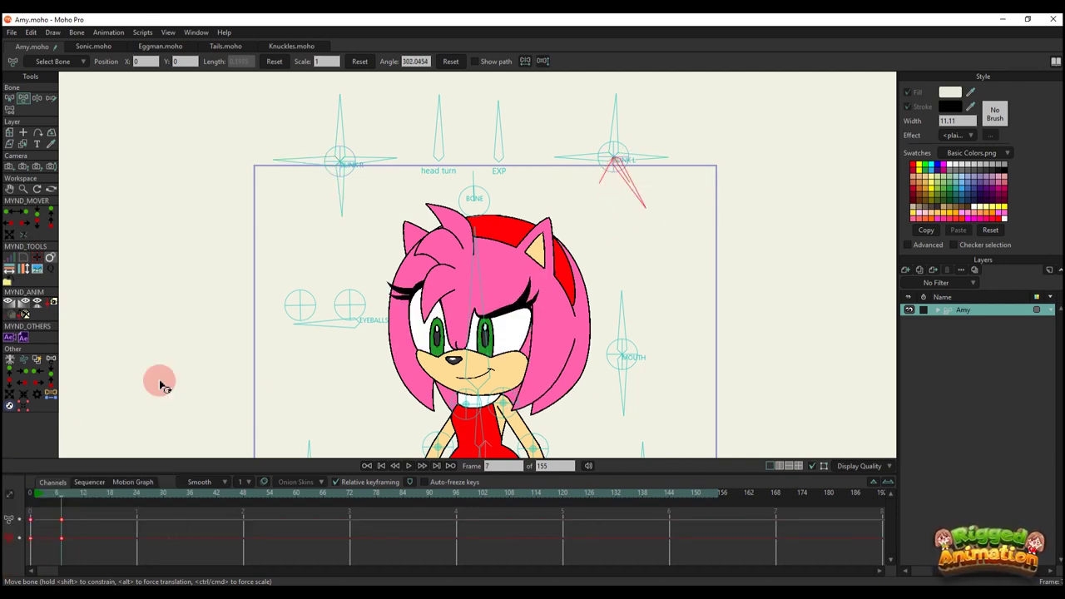
key("Delete")
left_click_drag(653, 163, 605, 213)
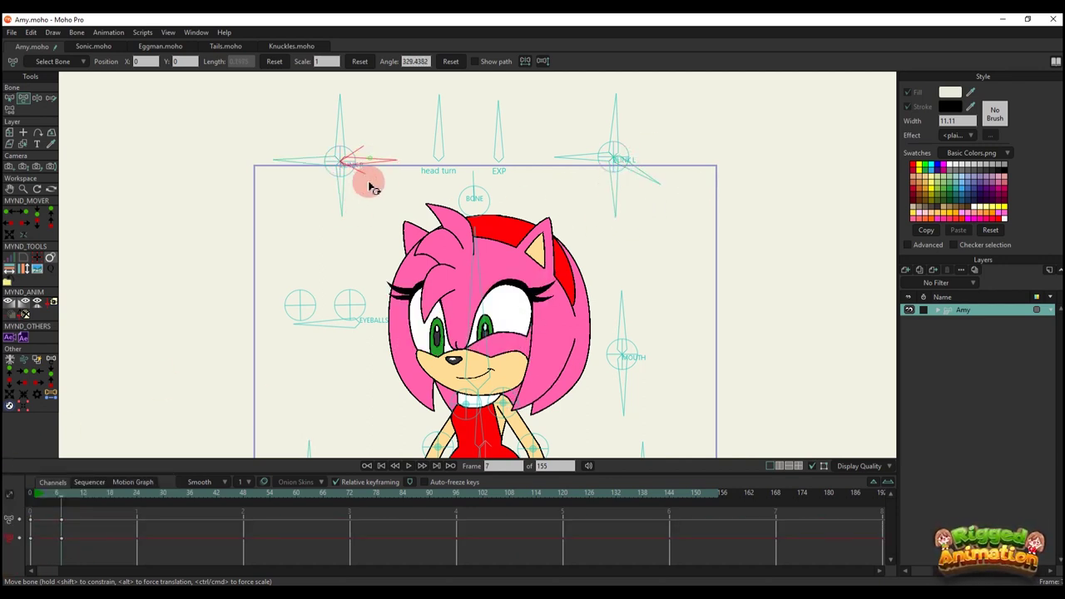
left_click_drag(372, 188, 362, 223)
left_click_drag(652, 163, 647, 108)
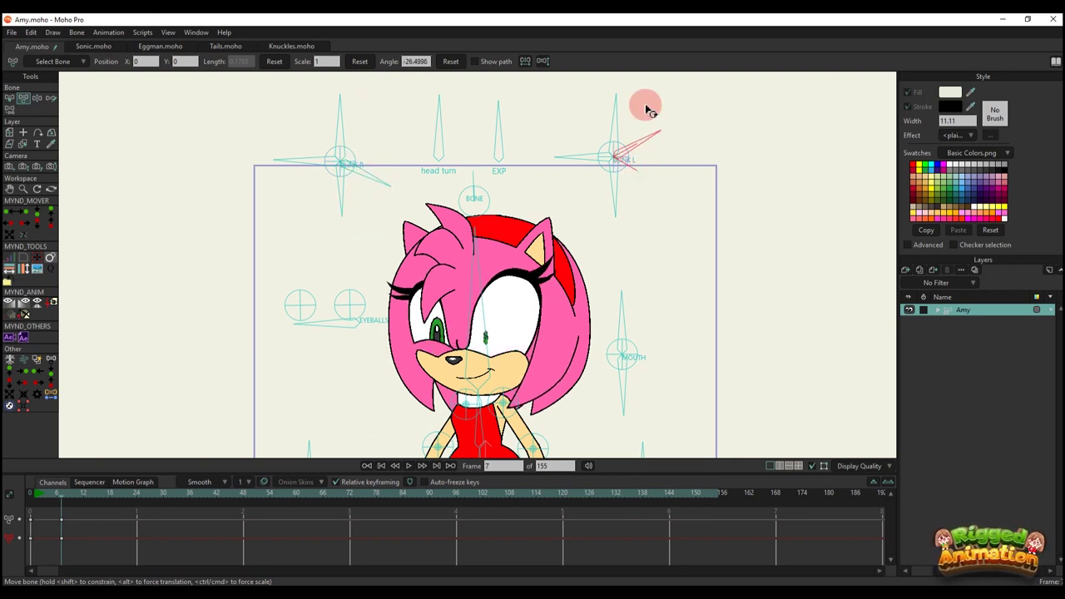
left_click_drag(360, 192, 400, 123)
left_click_drag(115, 539, 43, 509)
key("Delete")
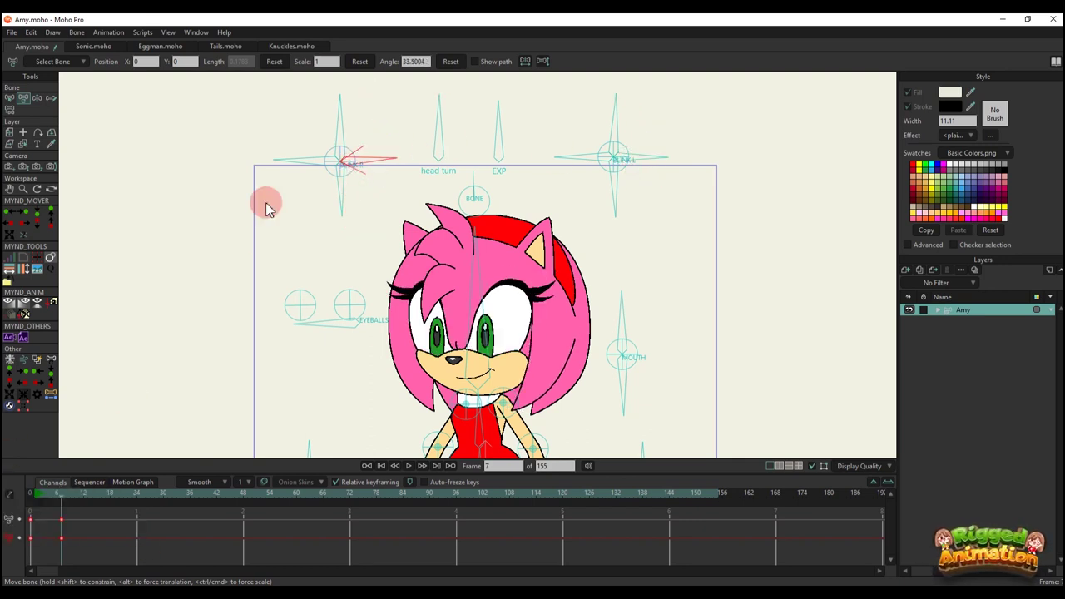
- Swing the downward-pointing BLINK R bone rightward and the BLINK L one to about 242° to test a wink, and delete the keyframes
left_click_drag(336, 195, 484, 183)
left_click_drag(619, 195, 494, 214)
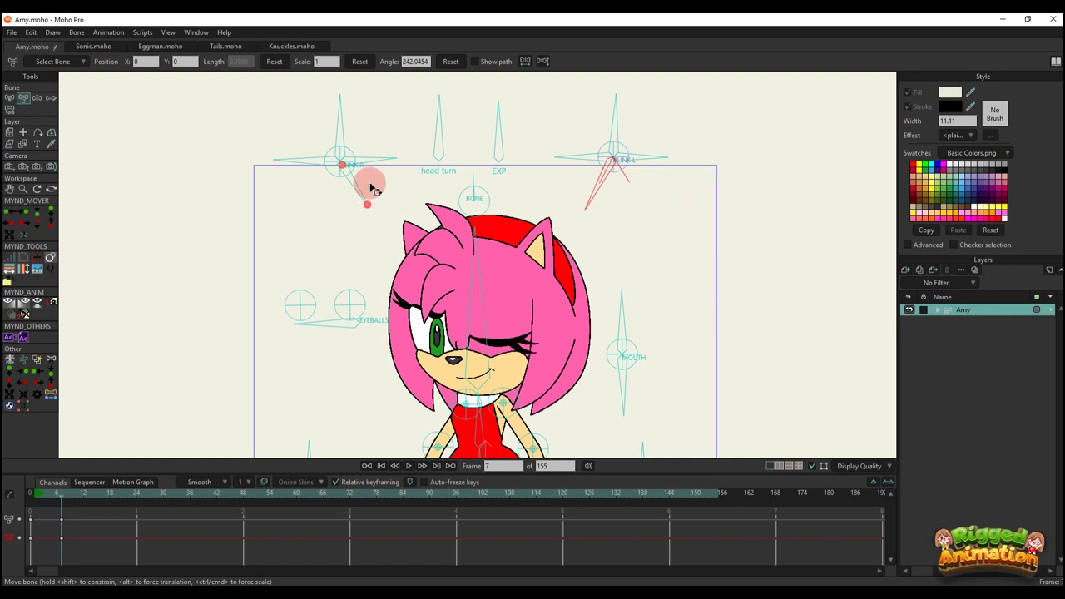
left_click_drag(368, 185, 208, 207)
left_click_drag(115, 539, 7, 441)
key("Delete")
- Rotate the upward-pointing BLINK R bone to 120°, set both upward-pointing blink bones to 60°, and delete their keyframes
left_click_drag(359, 123, 316, 104)
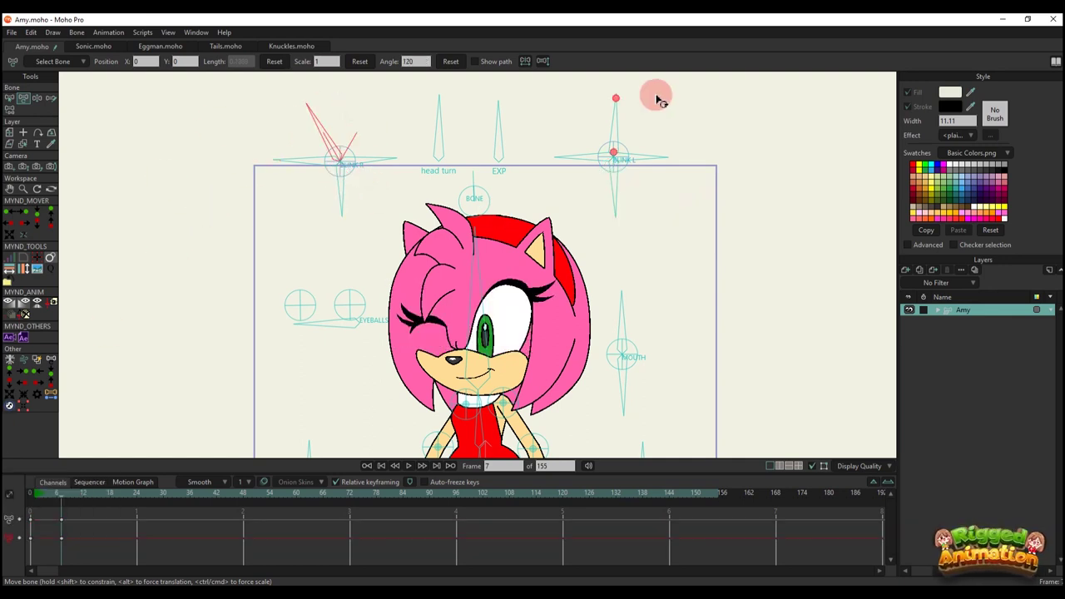
left_click_drag(656, 95, 507, 167)
left_click_drag(619, 118, 698, 139)
left_click_drag(310, 123, 569, 167)
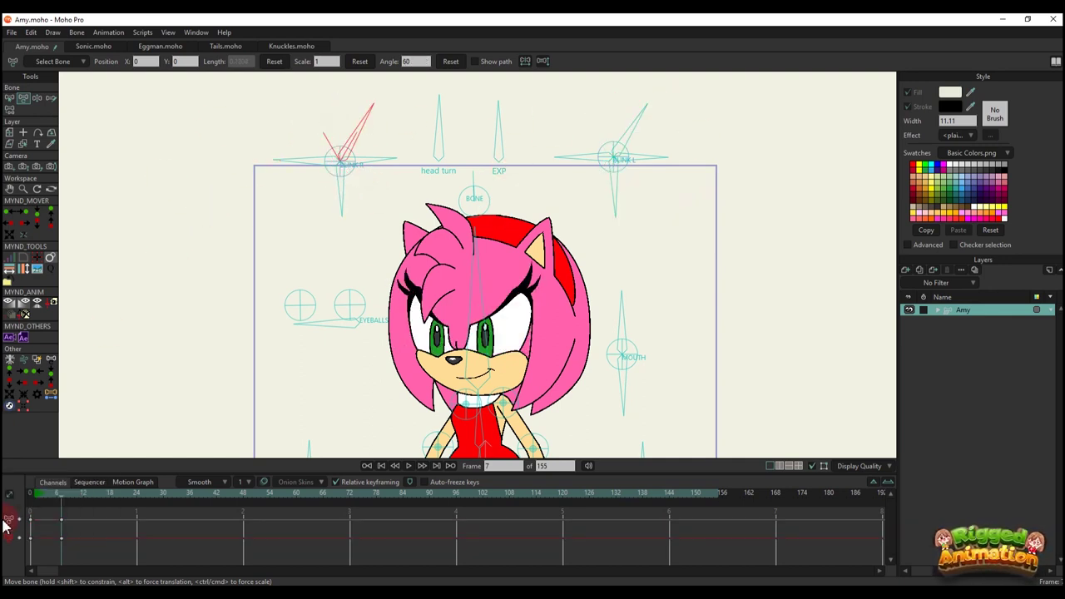
left_click_drag(131, 552, 7, 473)
key("Delete")
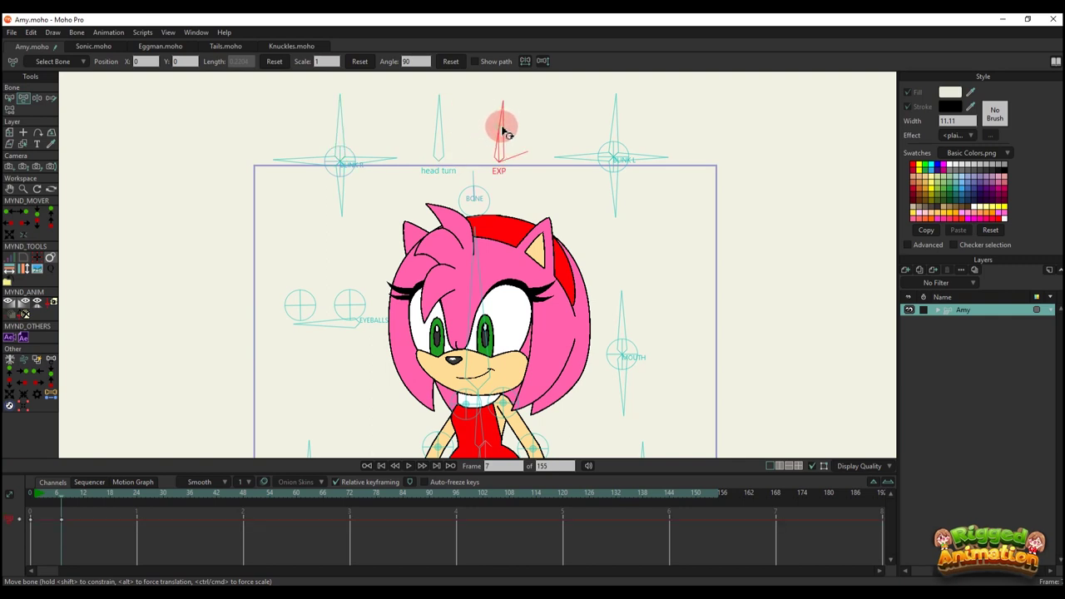
- Rotate the EXP bone during playback through the swirl, heart and sparkling eyes, clear the recorded keyframes and return to frame 7
left_click_drag(503, 131, 528, 134)
key("space")
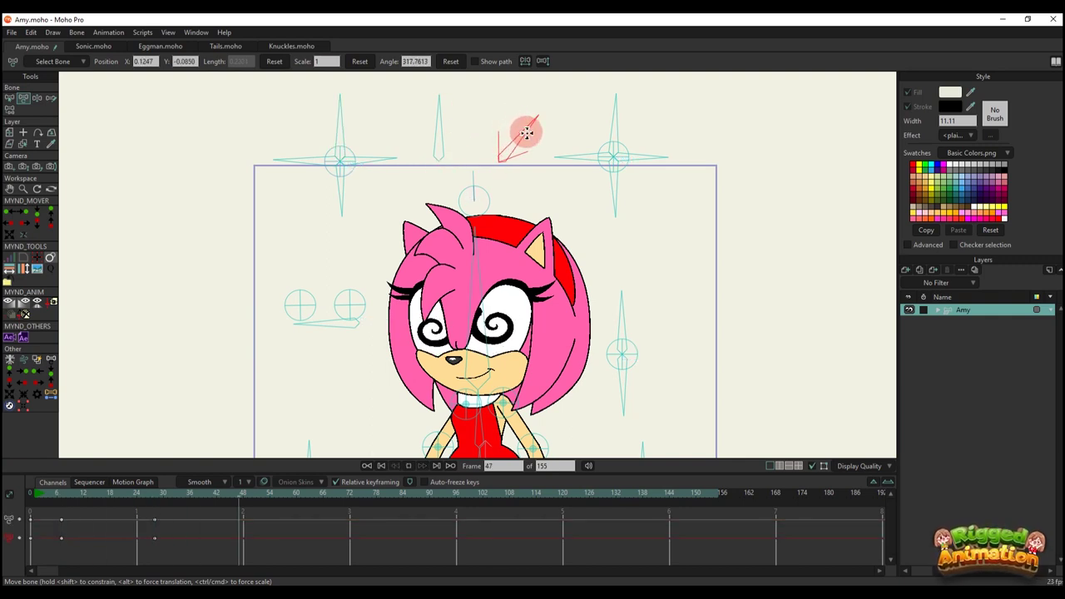
key("space")
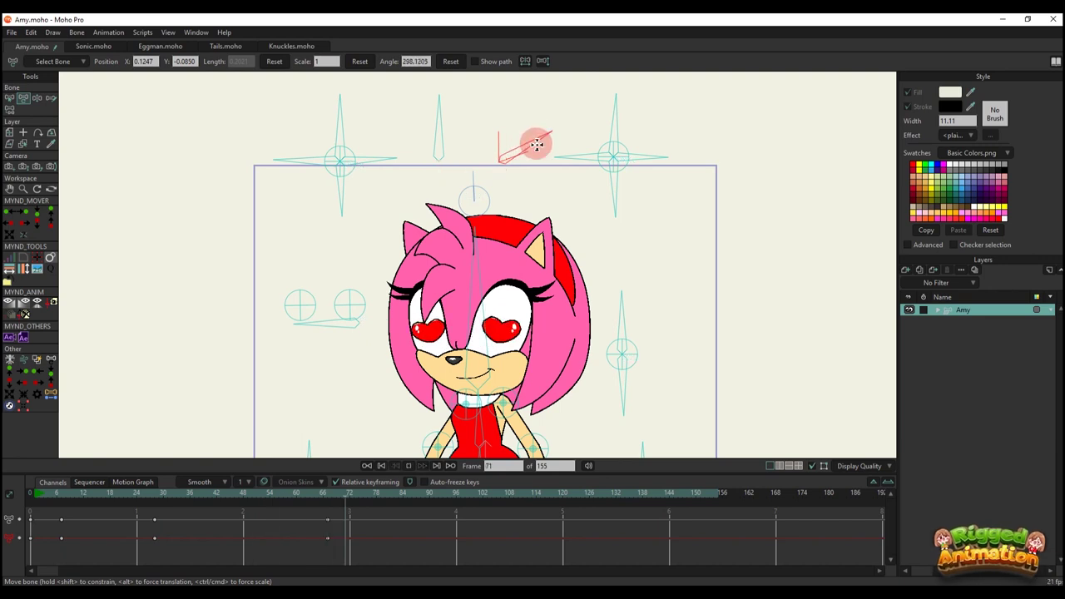
left_click_drag(537, 145, 542, 169)
key("space")
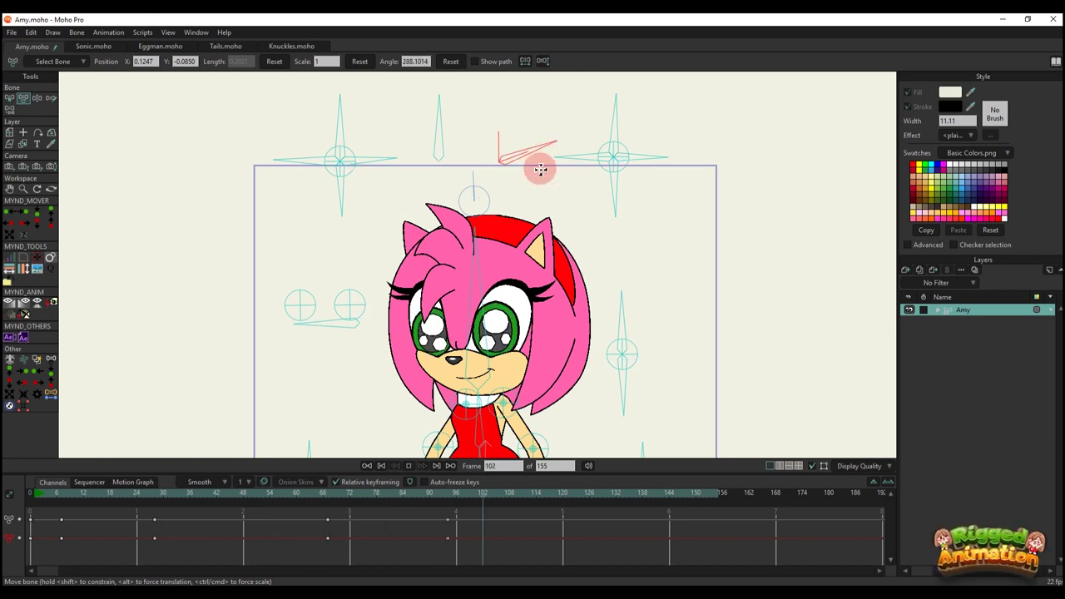
left_click_drag(527, 553, 67, 482)
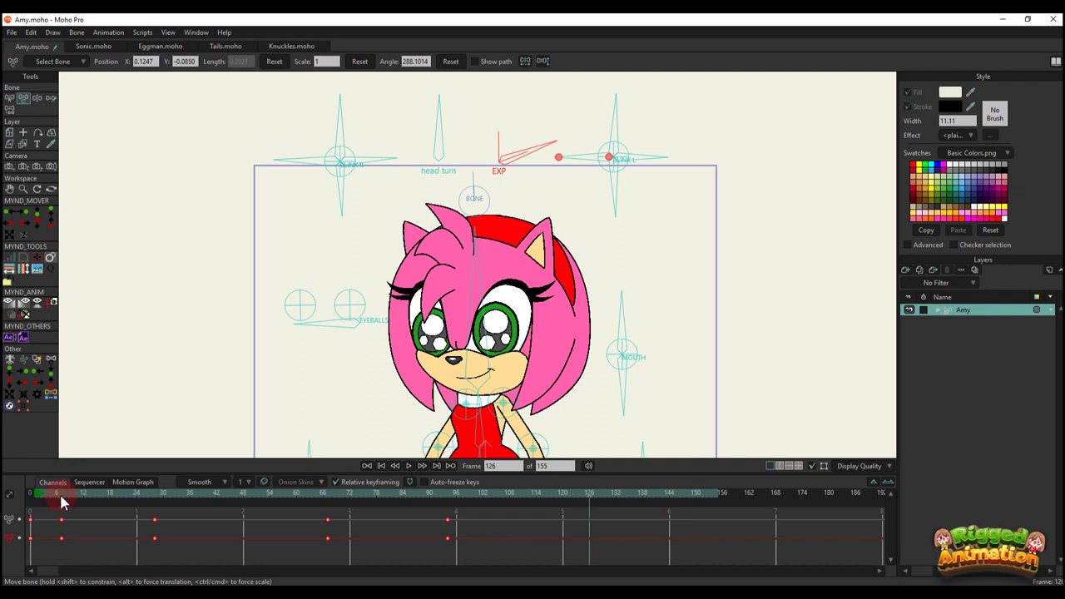
left_click(59, 491)
- Rotate the head turn bone leftward to test the head turn, and delete its keyframes
left_click_drag(449, 113, 420, 100)
left_click_drag(99, 542, 5, 490)
key("Delete")
- Move an eyeball circle control away from its place to test the pupils, and undo the move
left_click_drag(347, 315, 299, 249)
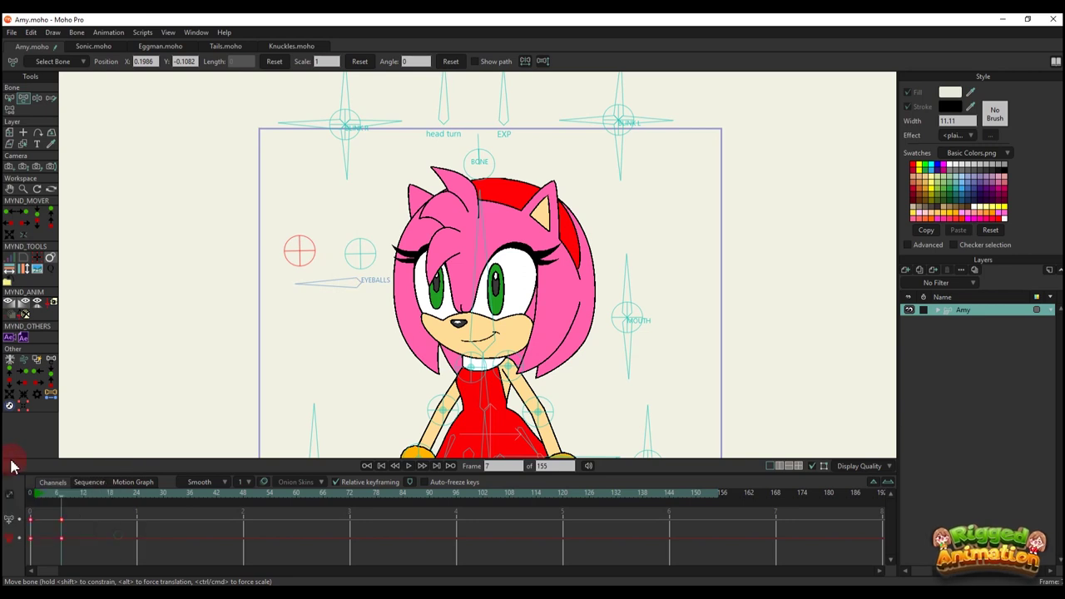
key("ctrl+z")
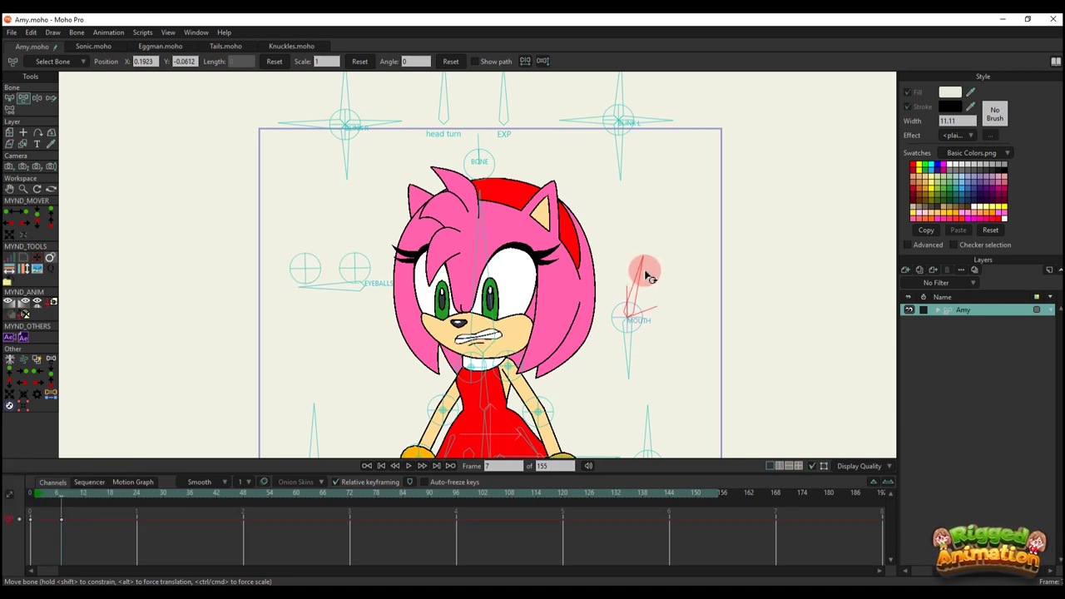
- Rotate the upper and lower MOUTH bones during playback to preview mouth shapes, and delete the recorded keyframes
left_click_drag(647, 276, 634, 271)
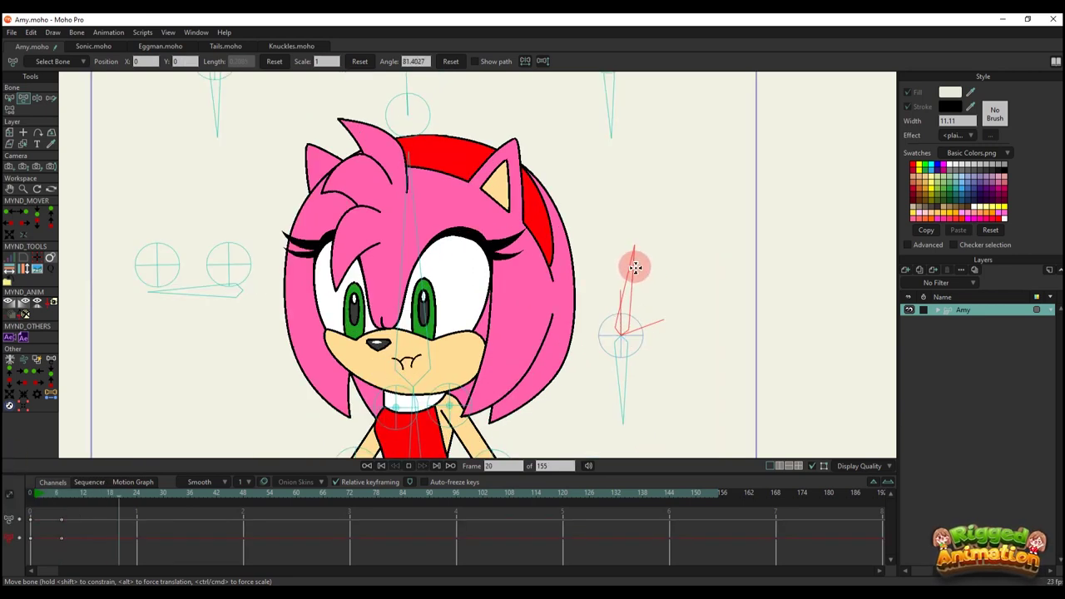
mouse_move(629, 400)
left_mouse_down()
mouse_move(642, 397)
mouse_move(573, 374)
mouse_move(633, 398)
left_mouse_up()
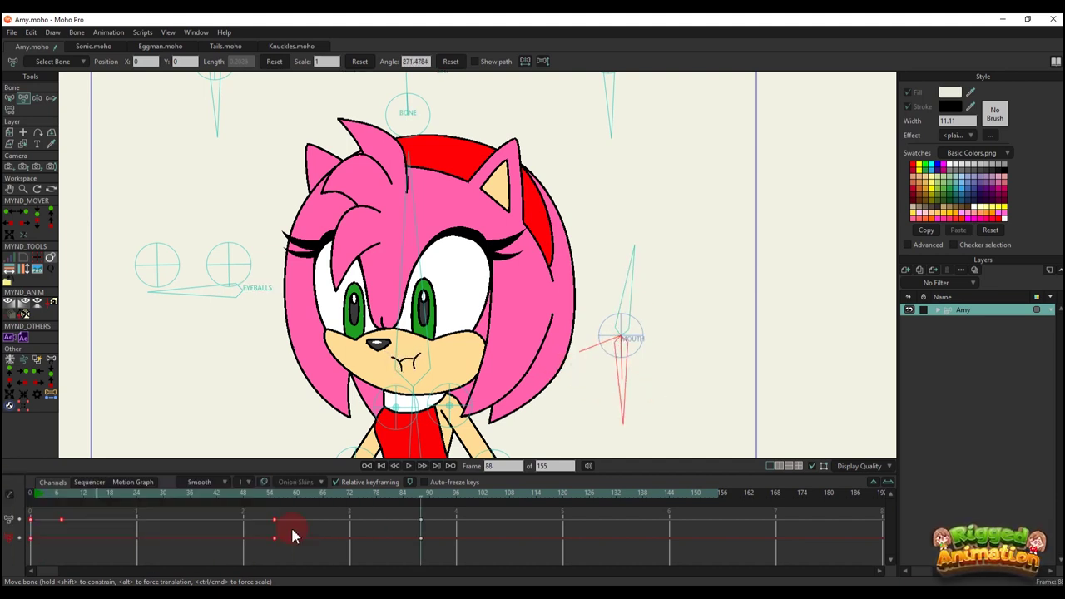
key("Delete")
- Rotate the upper MOUTH bone to about 70° and the lower one to about 247° to test an open frowning mouth
left_click_drag(686, 263, 643, 277)
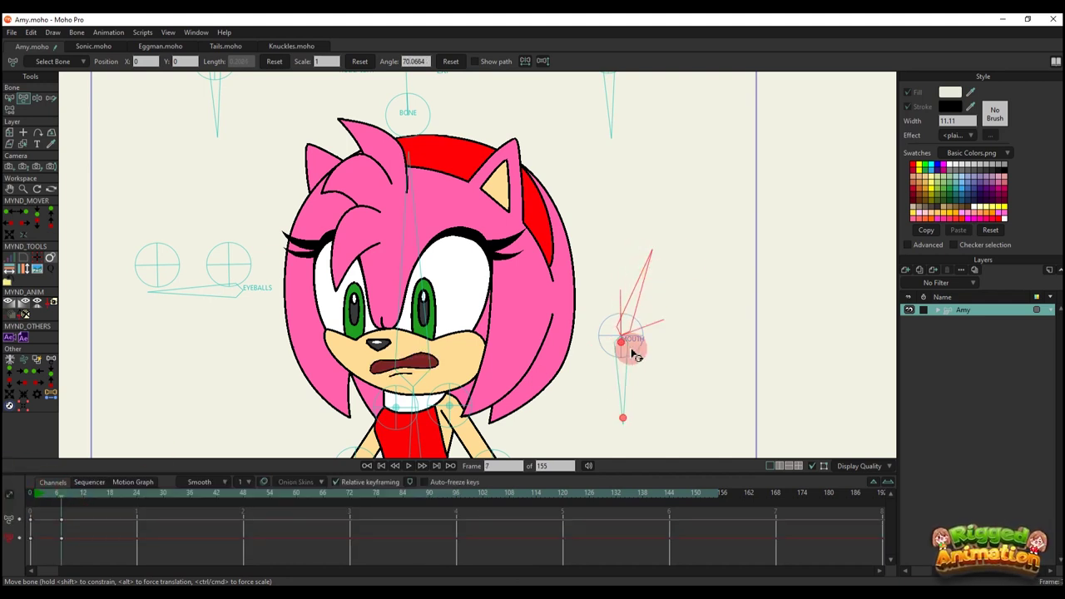
left_click_drag(630, 345, 592, 397)
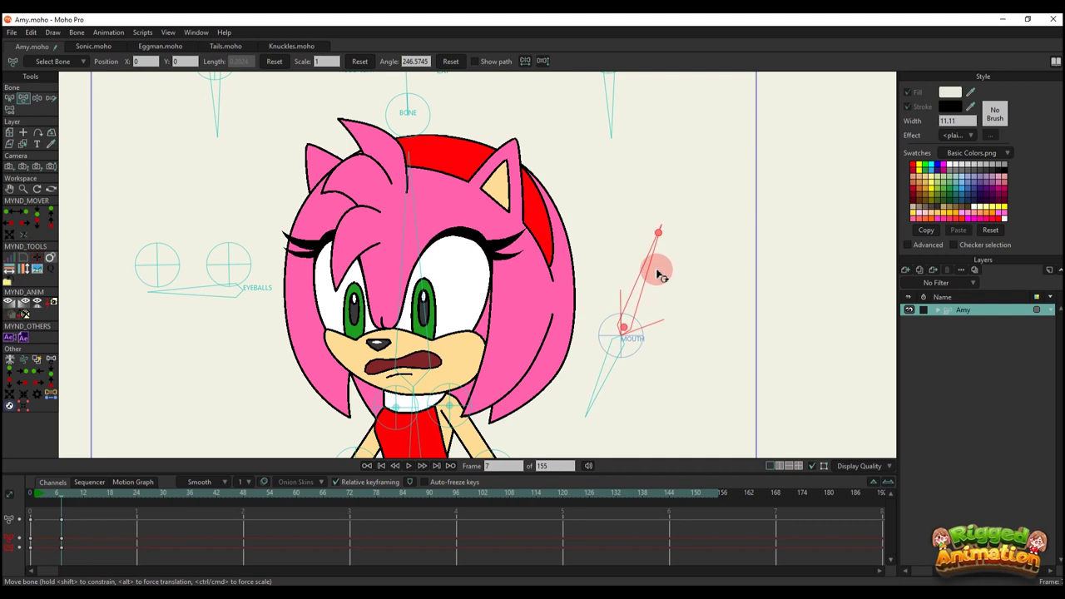
left_click_drag(657, 273, 662, 281)
- Swing the upper MOUTH bone to about 21° at scale 1.29 with varied lower bone angles, and delete the mouth keyframes
left_click_drag(595, 374, 712, 305)
left_click_drag(570, 376, 693, 320)
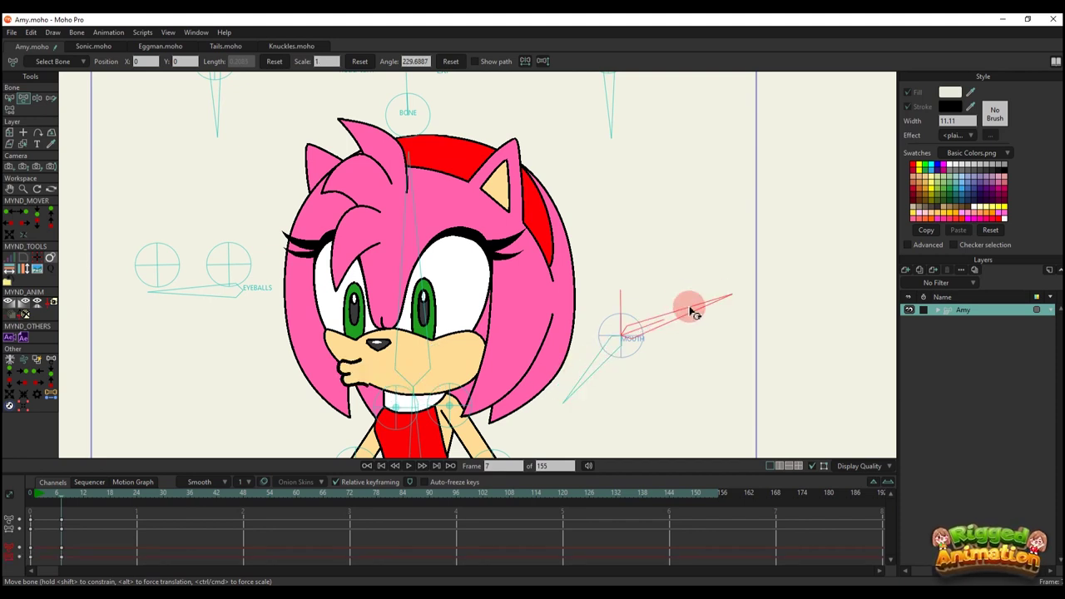
left_click_drag(574, 389, 607, 400)
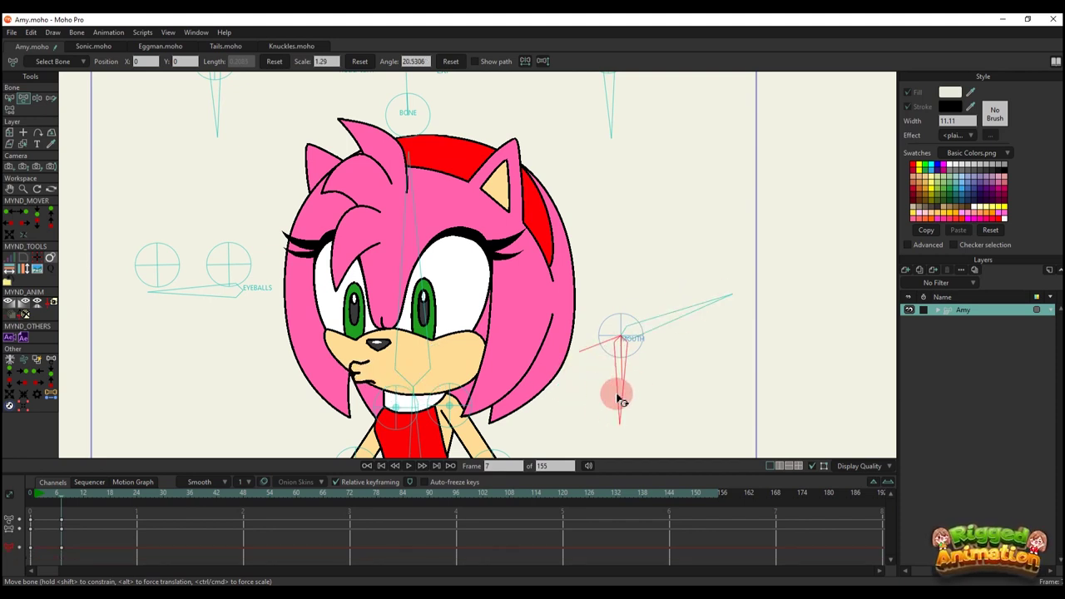
left_click_drag(671, 344, 699, 324)
left_click_drag(155, 554, 60, 514)
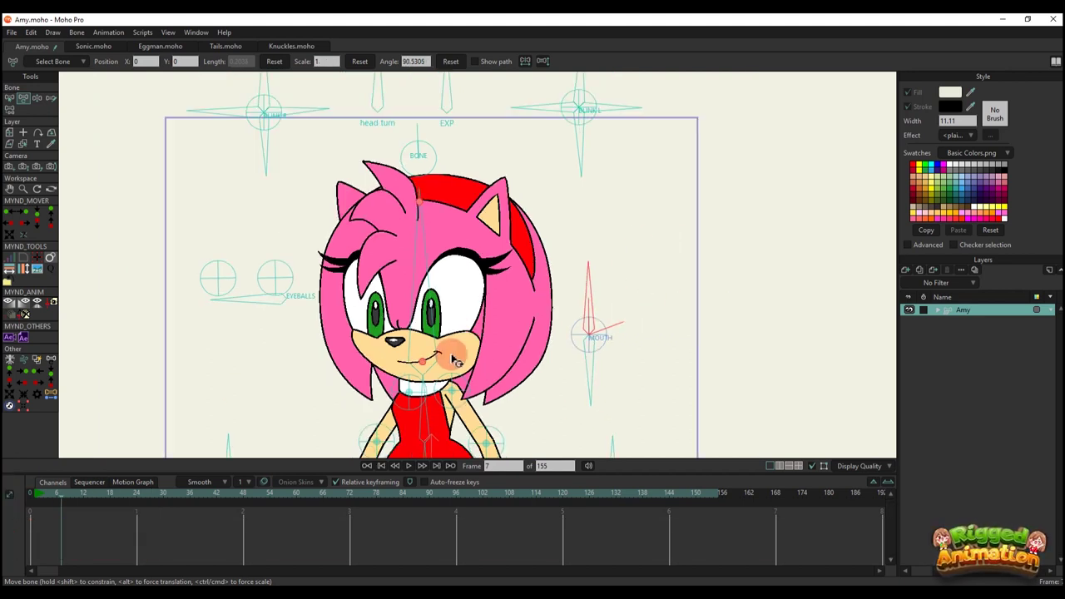
- Pose the HAND L arm with its elbow and wrist controls, change its hand shape with the HAND L bone, and place the hand behind the torso
left_click(381, 288)
left_click_drag(390, 293, 472, 241)
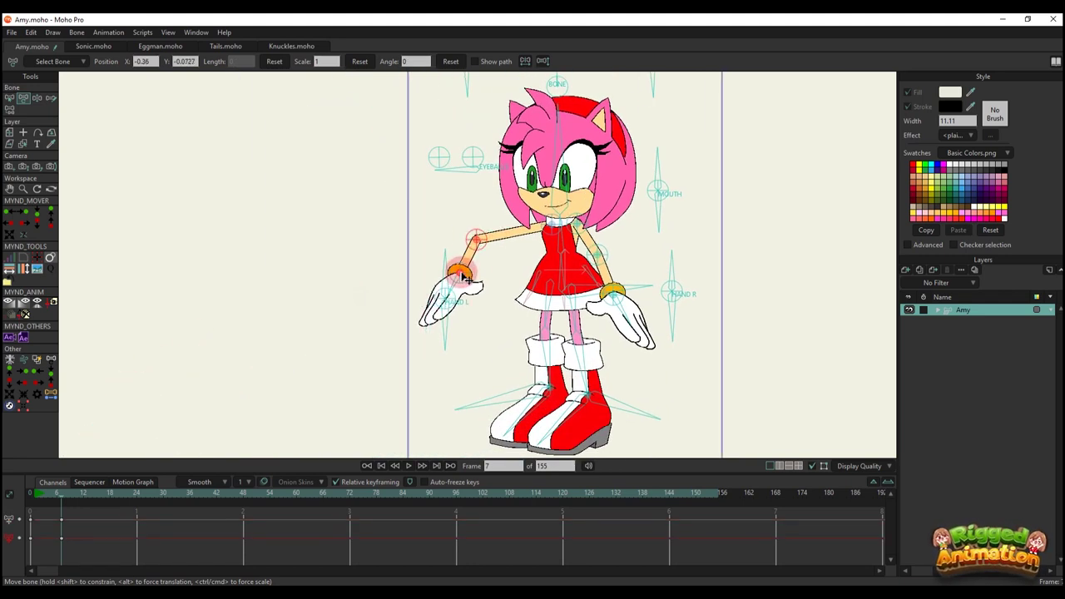
left_click_drag(464, 277, 537, 239)
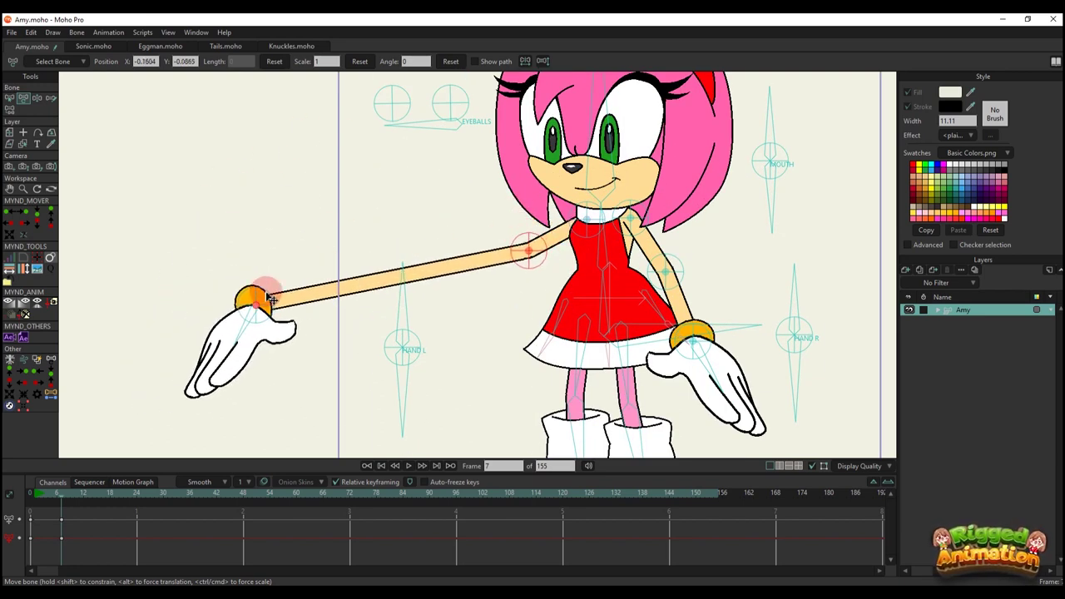
left_click_drag(271, 301, 308, 313)
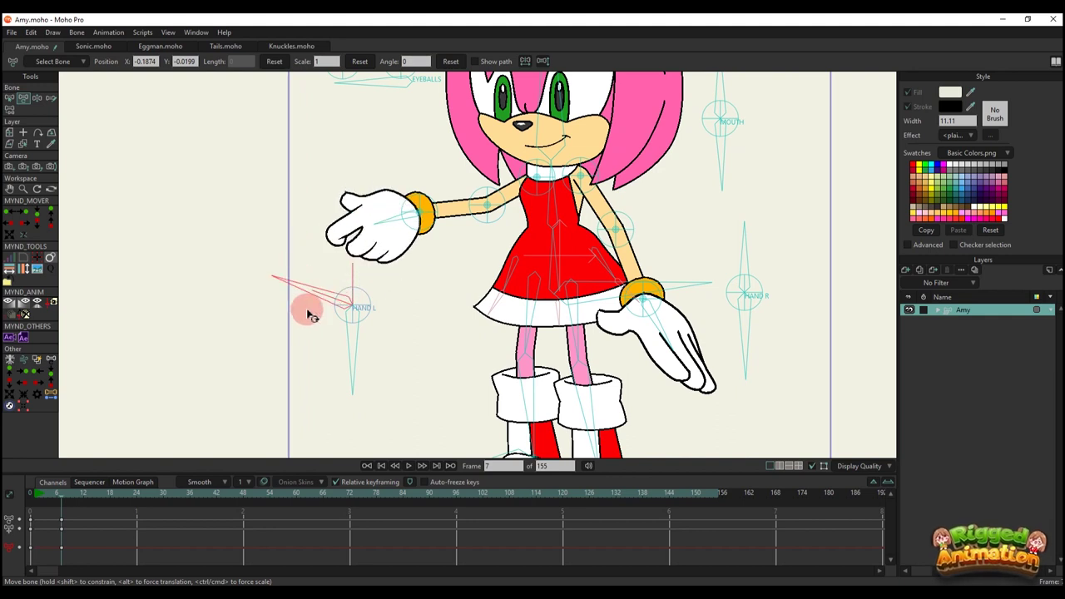
left_click_drag(449, 221, 524, 327)
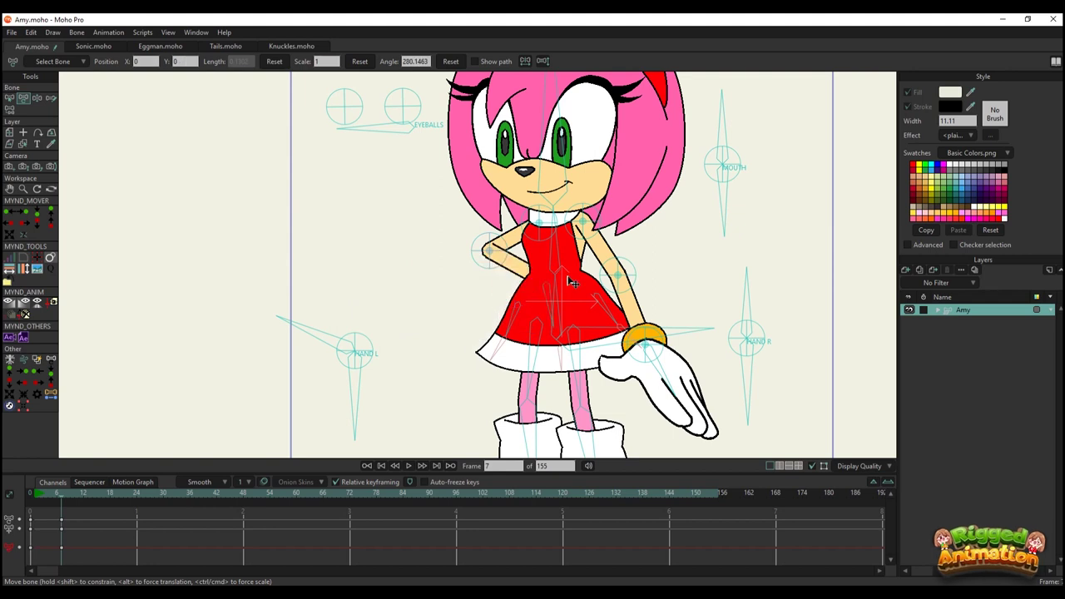
- Place the HAND L hand in front of the torso and rotate the upper HAND L bone to about 133° to change its shape
left_click_drag(555, 288, 456, 354)
left_click_drag(426, 295, 553, 311)
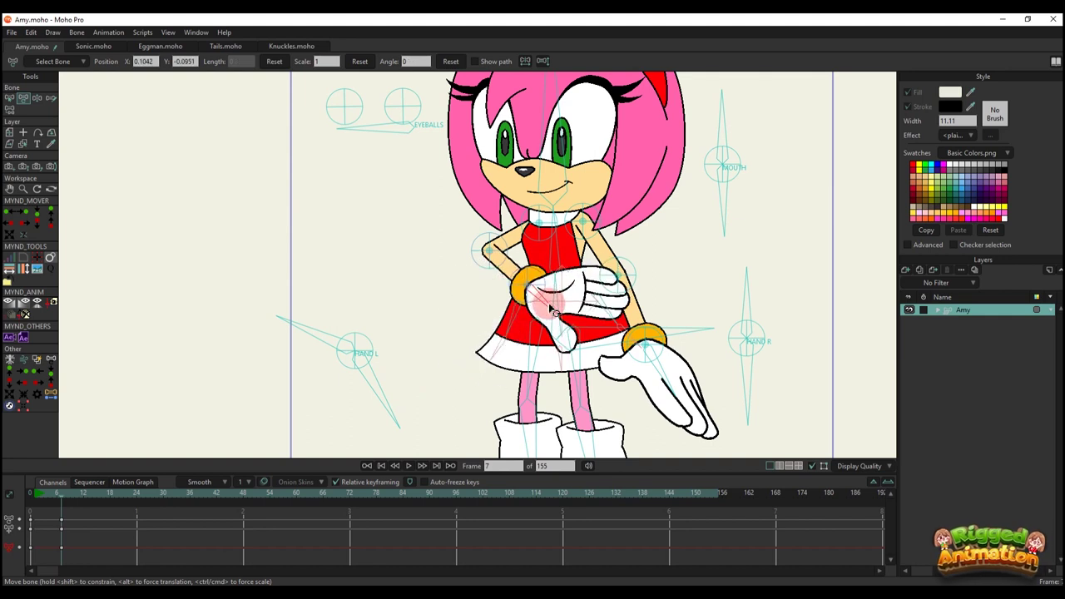
left_click_drag(379, 308, 337, 318)
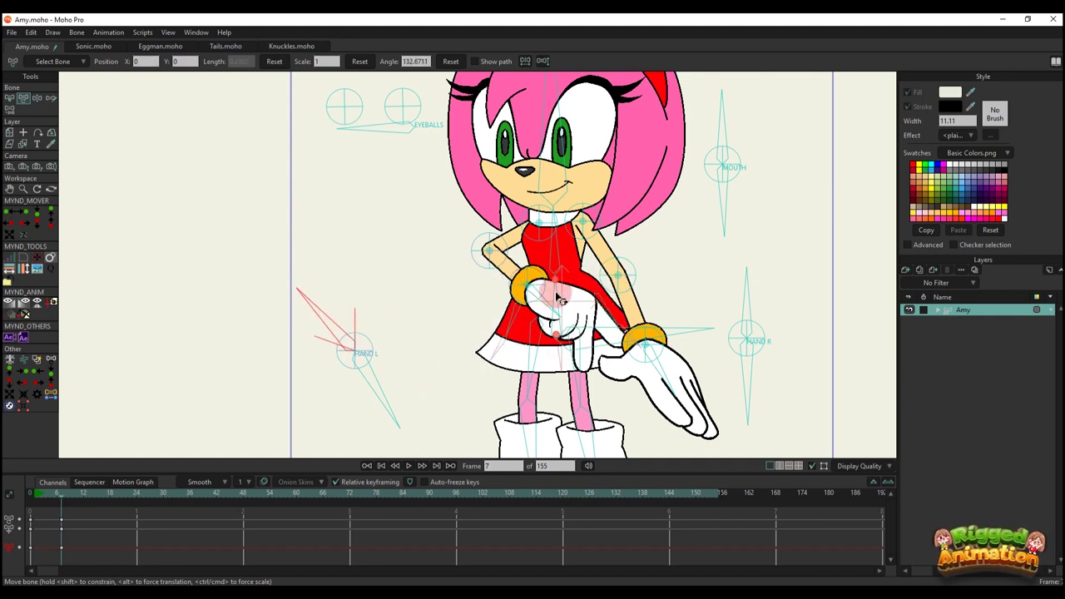
- Move the HAND L hand away from the body and return both HAND L control bones to vertical
left_click_drag(559, 301, 444, 287)
left_click_drag(375, 401, 245, 390)
left_click(366, 343)
left_click_drag(341, 293, 533, 291)
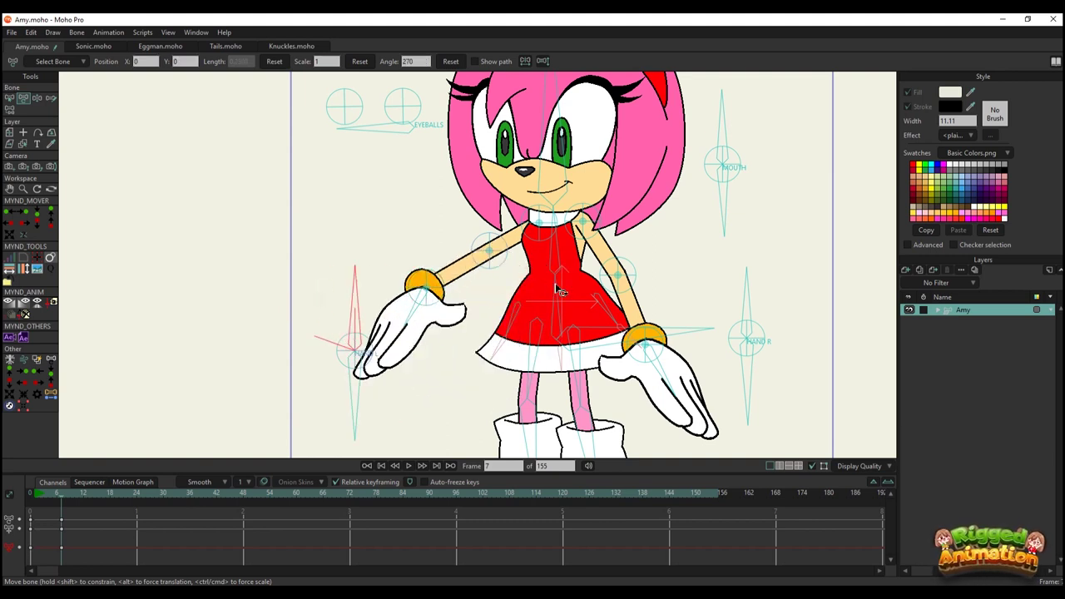
- Shrink and rotate the HAND L hand to scale 0.72 and about 241°, and delete the recorded arm keyframes
scroll(646, 294, "down", 2)
scroll(591, 304, "up", 2)
left_click(416, 323)
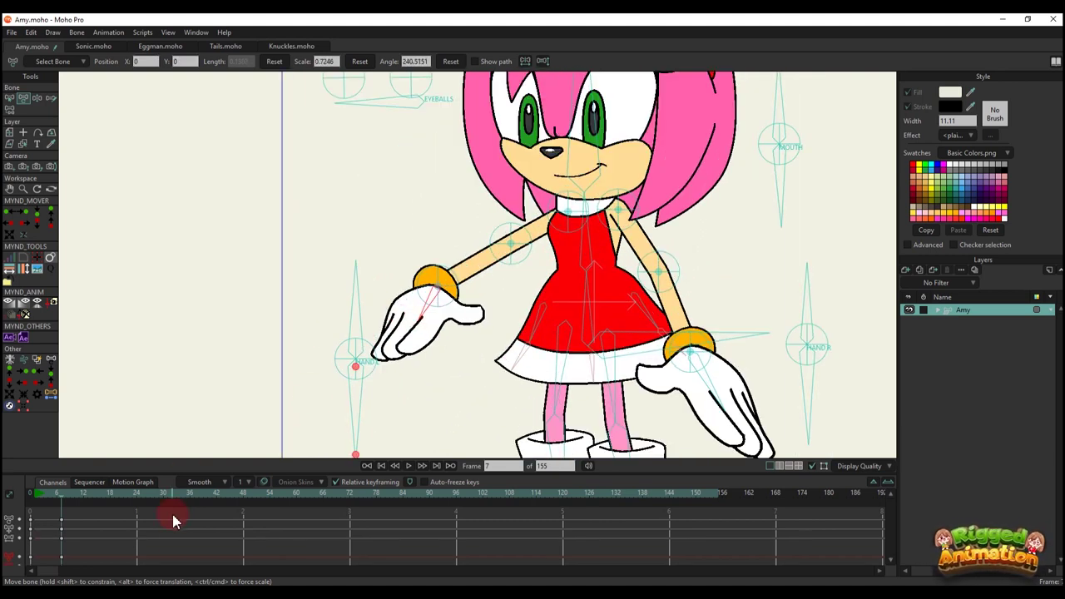
left_click_drag(173, 515, 30, 543)
key("Delete")
- Pose both arms with bent elbows so the two hands rest in front of the chest
scroll(424, 291, "down", 1)
scroll(595, 291, "up", 2)
left_click_drag(625, 276, 545, 232)
scroll(660, 253, "down", 2)
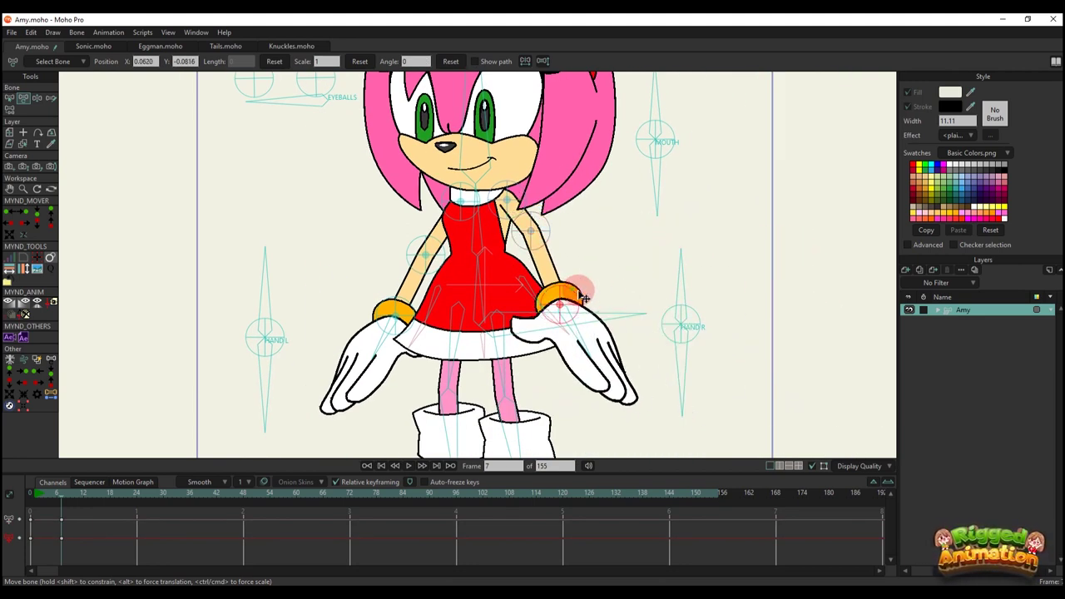
left_click_drag(585, 298, 561, 208)
left_click_drag(388, 299, 566, 241)
left_click_drag(464, 268, 454, 227)
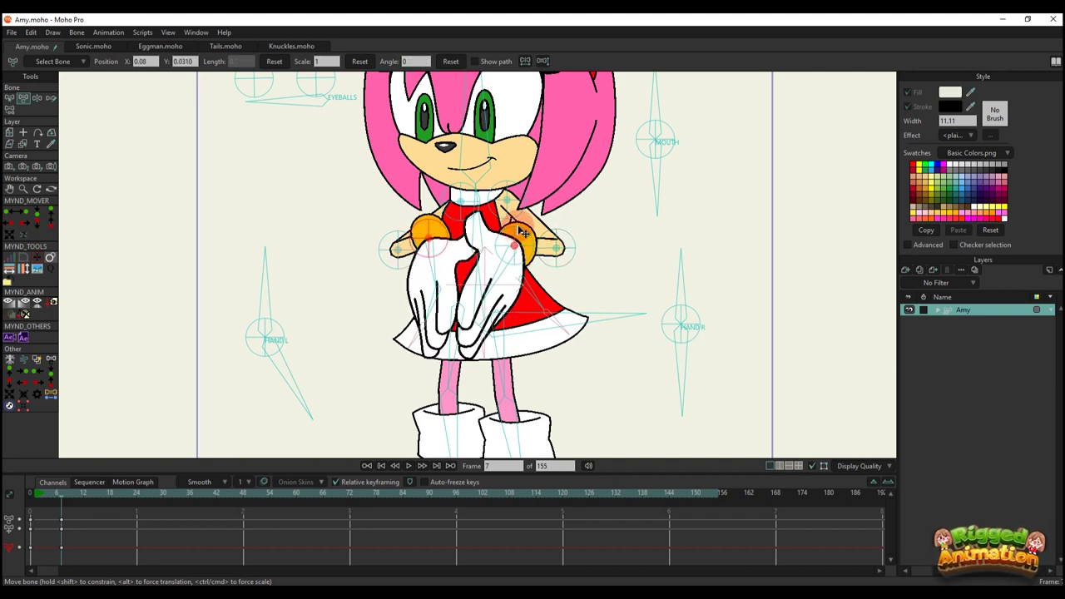
- Adjust the HAND R wrist and rotate the HAND L hand to about 290° to bring the two hands together
left_click_drag(519, 230, 515, 250)
scroll(515, 252, "down", 2)
left_click_drag(459, 271, 466, 269)
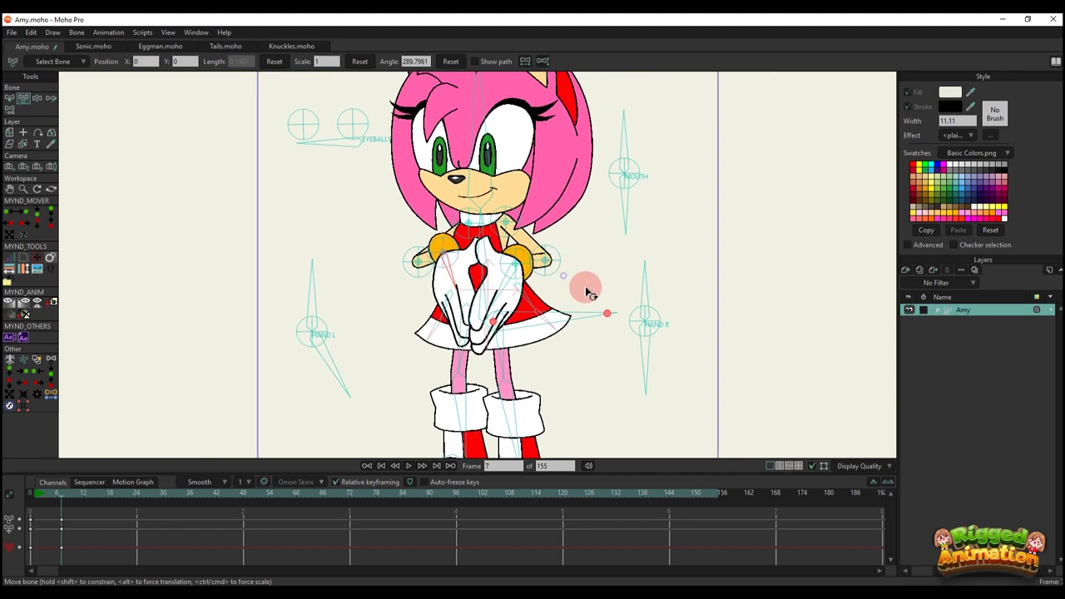
- Swing the HAND R hand out to the side of the body and delete the recorded arm keyframes
scroll(627, 286, "up", 2)
left_click_drag(635, 275, 652, 252)
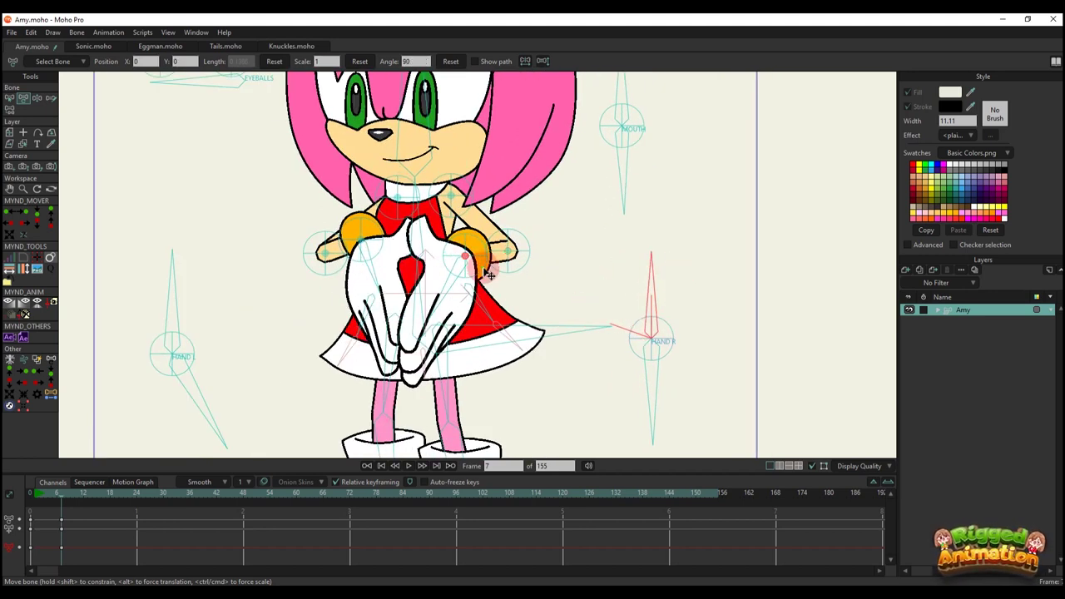
left_click_drag(488, 275, 756, 356)
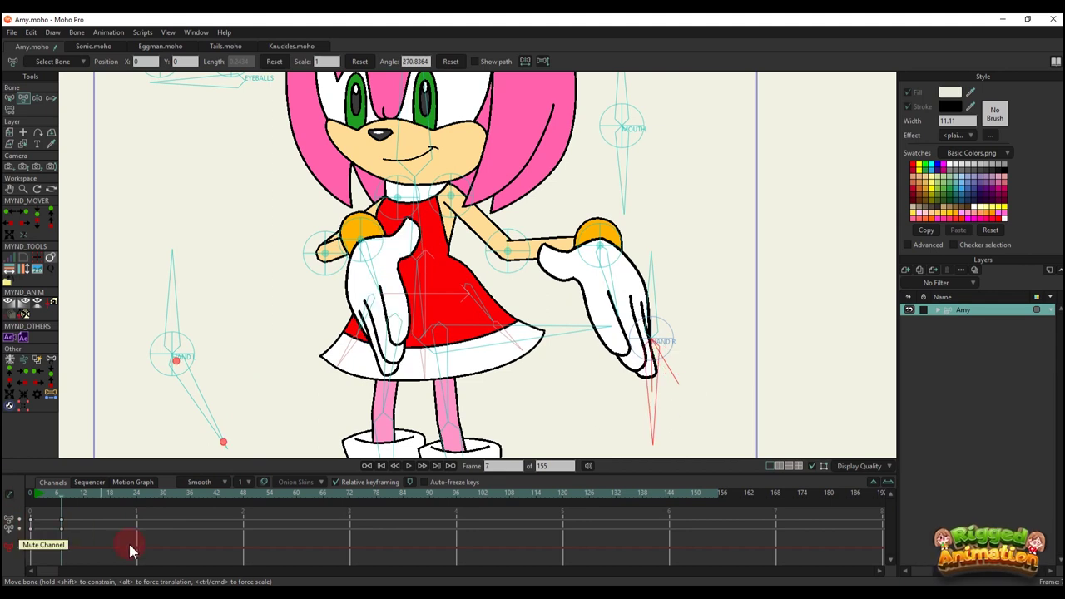
left_click_drag(133, 554, 10, 493)
key("Delete")
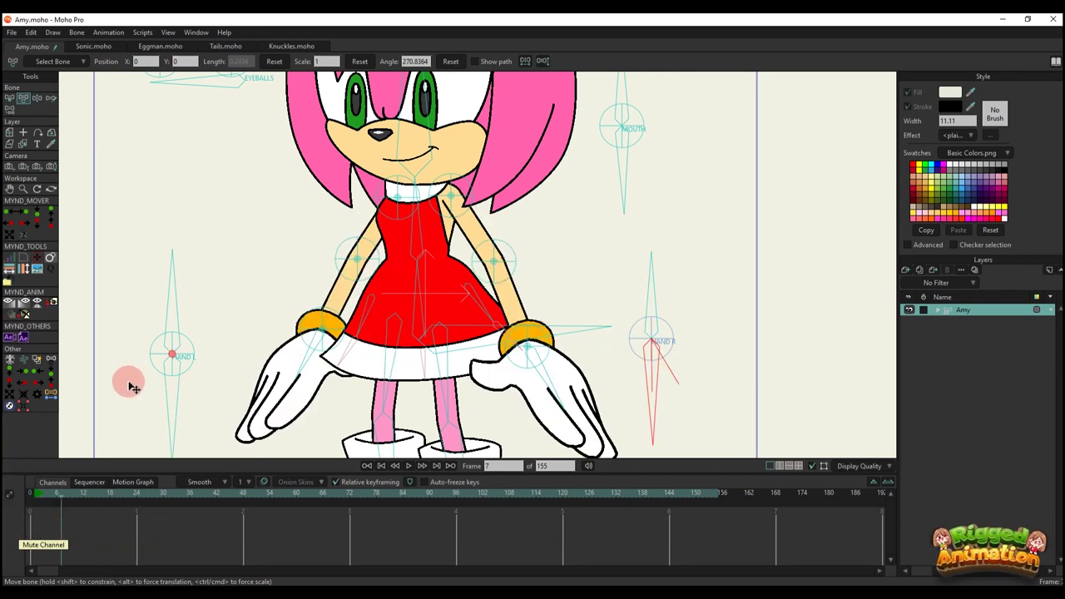
- Raise and rotate the HAND R hand, and place it behind the torso using the lower HAND R bone
left_click_drag(528, 338, 557, 243)
left_click_drag(567, 284, 588, 271)
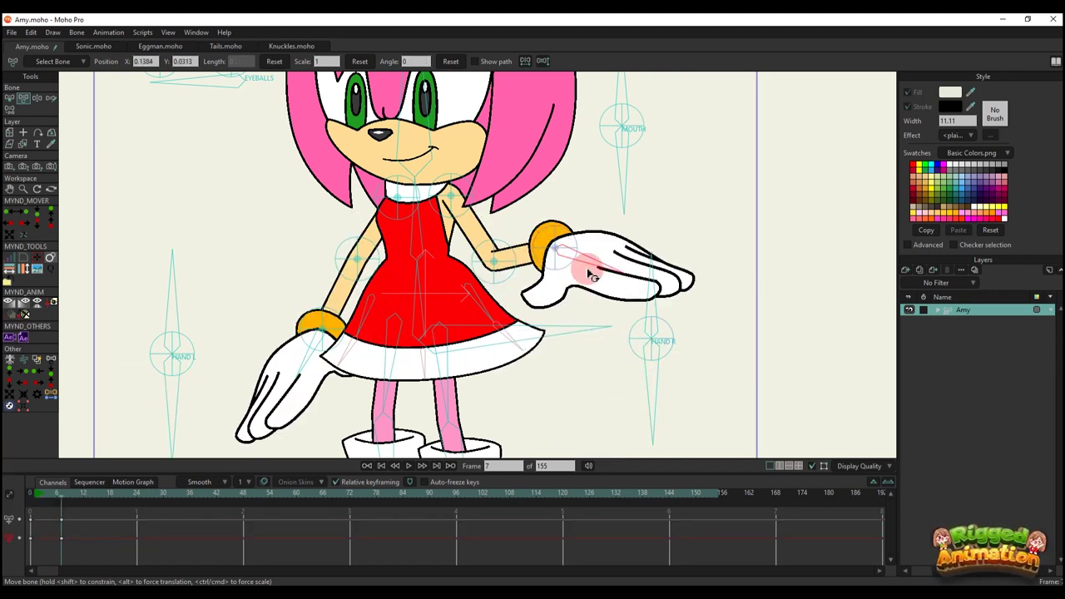
left_click_drag(670, 395, 774, 309)
left_click_drag(556, 277, 478, 337)
left_click_drag(495, 331, 514, 214)
left_click_drag(476, 307, 385, 343)
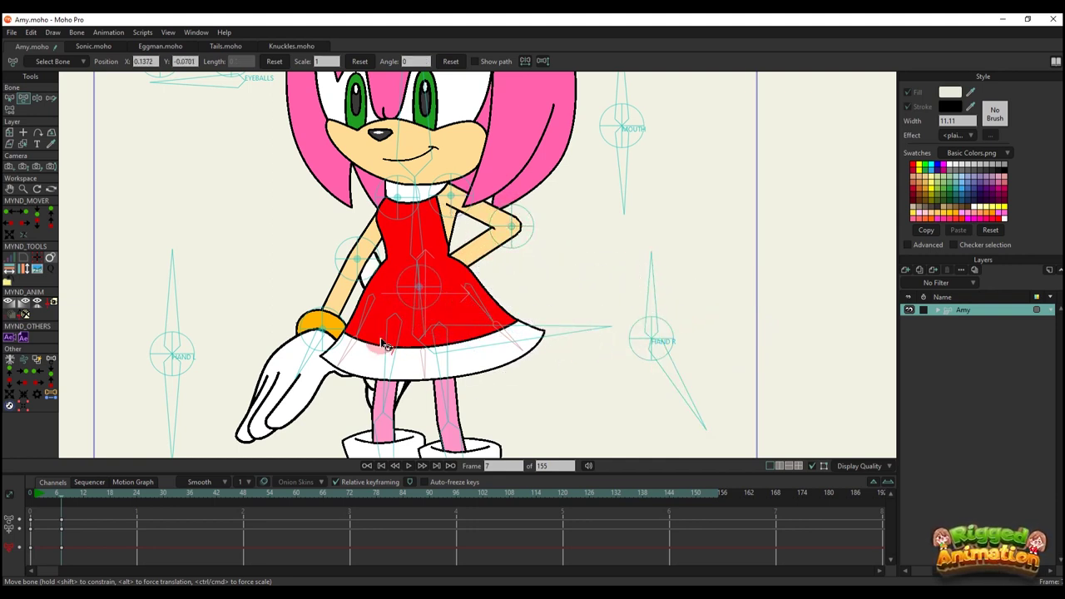
- Spread both arms out to the sides of the dress and return the lower HAND L and HAND R bones to vertical
left_click_drag(511, 228, 504, 272)
left_click_drag(439, 307, 549, 366)
left_click_drag(589, 320, 481, 364)
left_click_drag(176, 396, 296, 308)
left_click_drag(469, 311, 620, 286)
left_click(655, 399)
left_click_drag(181, 414, 90, 404)
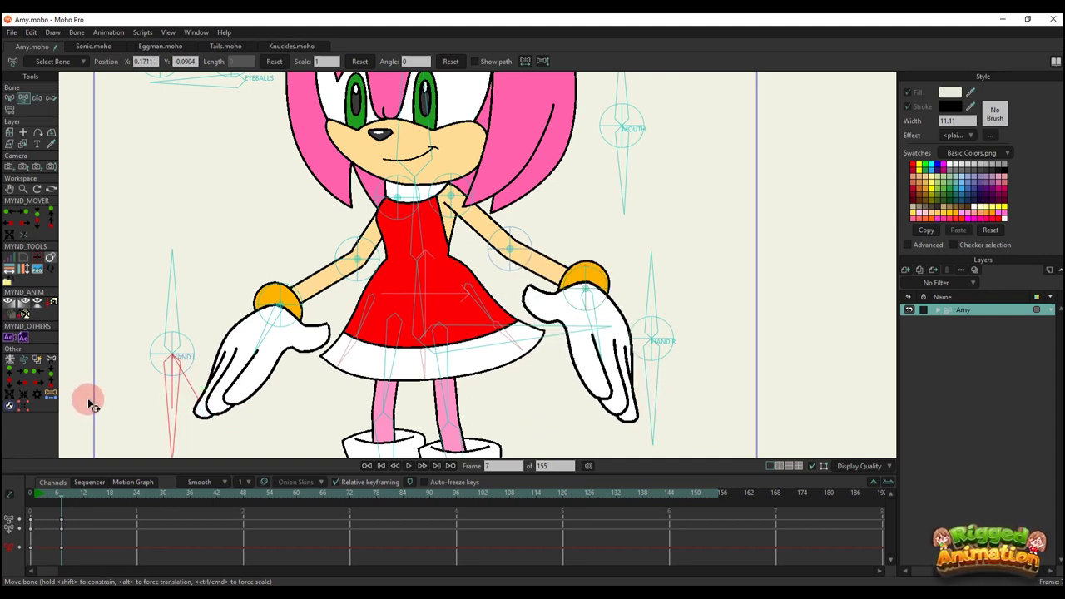
- Tuck the HAND R hand behind the dress with its lower bone at about 301° and move the HAND L hand across the body
left_click_drag(655, 384, 676, 326)
left_click_drag(574, 303, 456, 315)
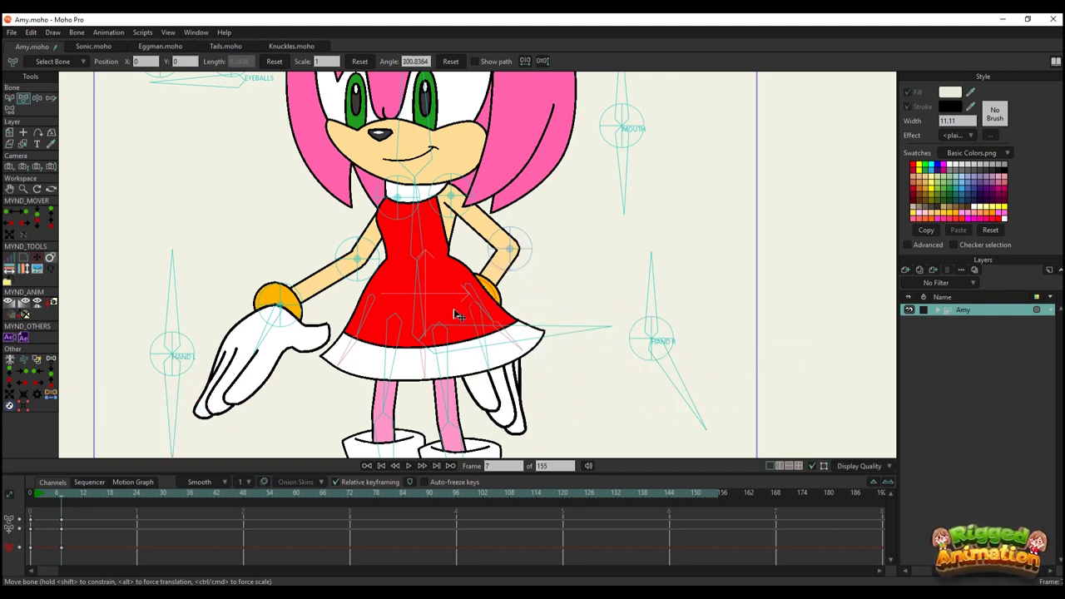
left_click_drag(282, 306, 536, 212)
- Undo the recorded arm poses back to the rest pose
scroll(433, 295, "down", 2)
key("ctrl+z")
key("ctrl+z")
key("ctrl+z")
key("ctrl+z")
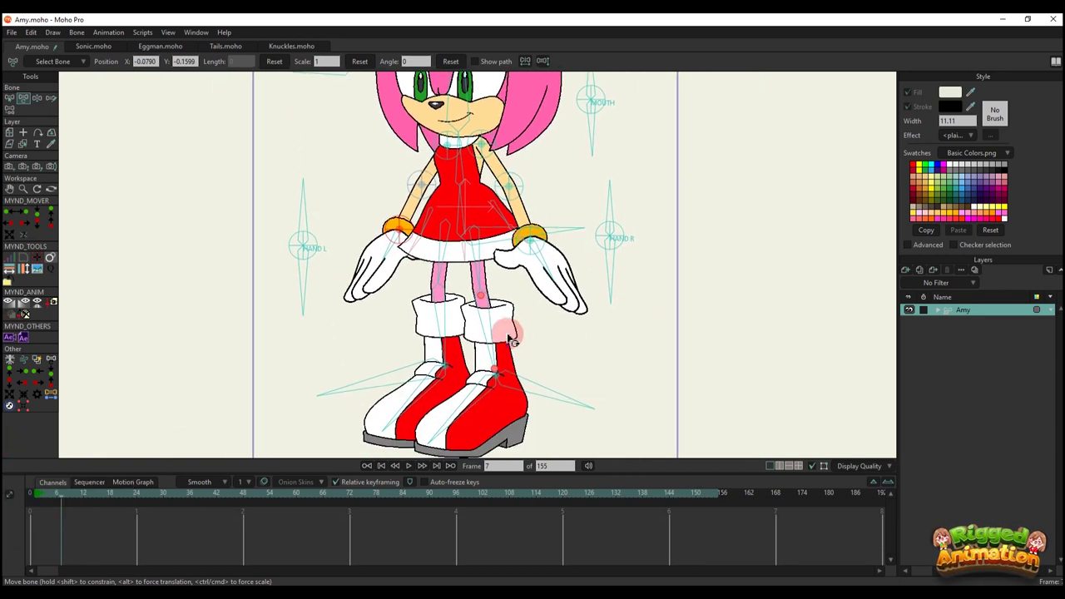
- Test the foot control bone and try shifting the body with Manipulate Bones, undoing the body shift
left_click_drag(509, 335, 457, 339)
scroll(510, 294, "down", 2)
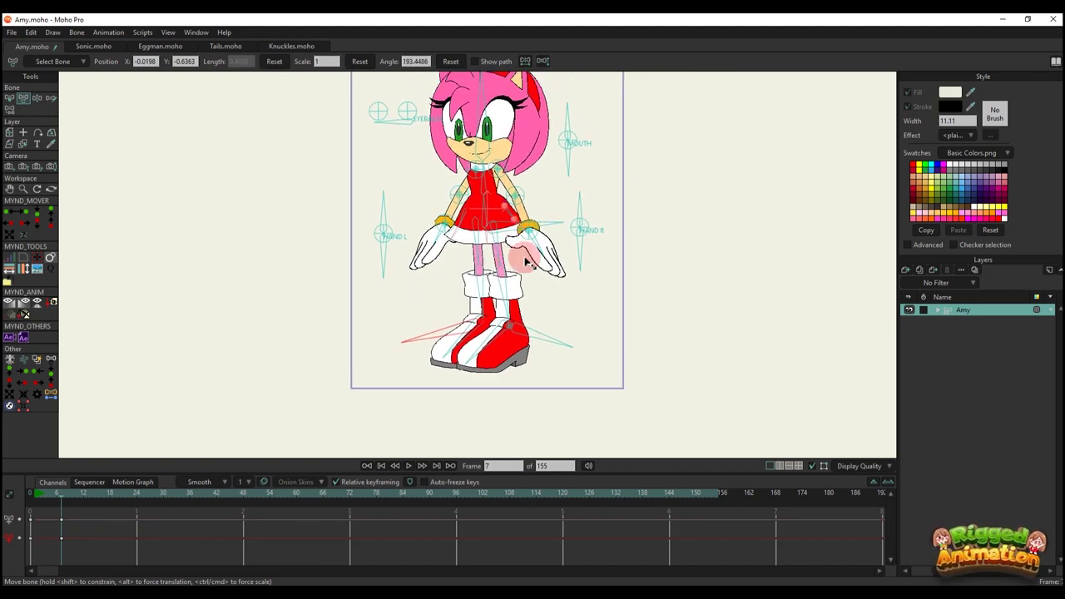
scroll(546, 319, "up", 1)
left_click_drag(527, 262, 554, 316)
key("z")
left_click_drag(537, 281, 517, 302)
key("ctrl+z")
- Move a foot control and sway the hips sideways with Manipulate Bones at frame 7
left_click_drag(519, 355, 547, 358)
key("t")
key("z")
left_click_drag(556, 291, 614, 289)
- Play back the hip sway from the start, and undo it at frame 5
left_click(41, 494)
left_click(356, 372)
key("space")
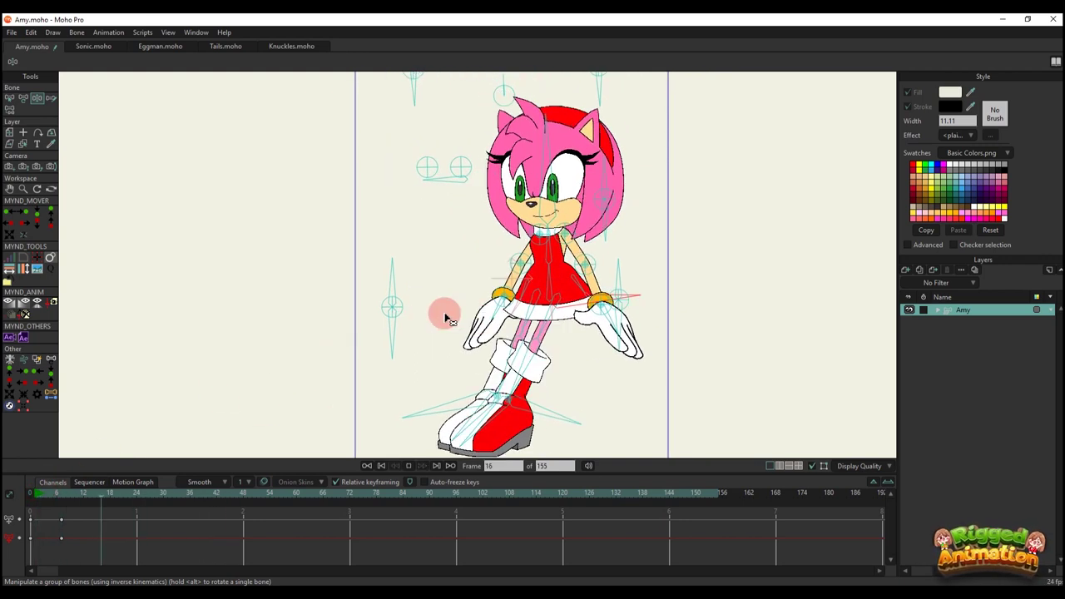
left_click(51, 499)
key("ctrl+z")
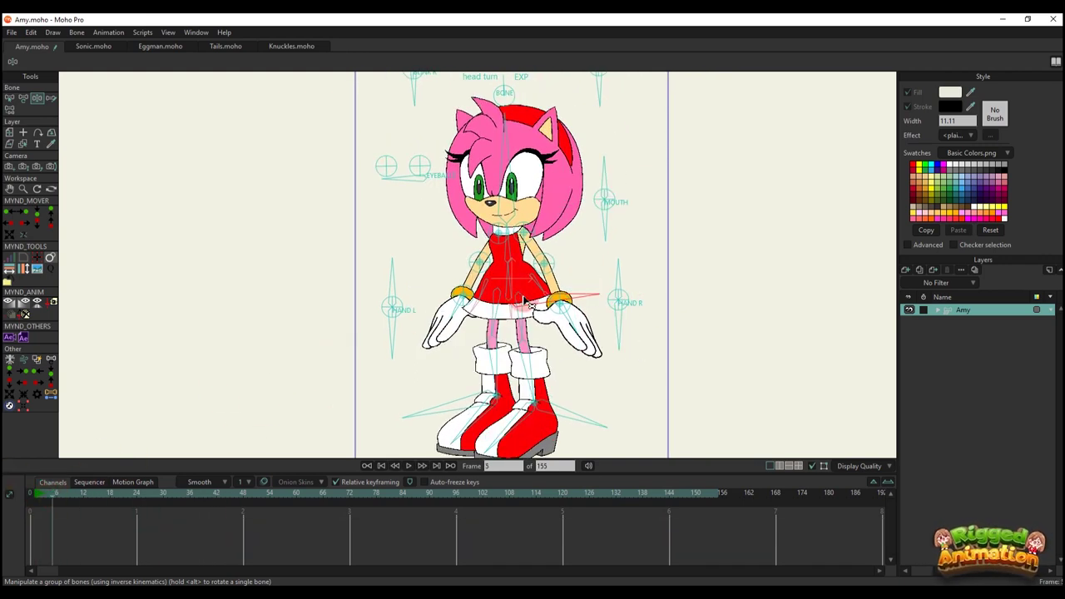
- Sway the hips sideways with both feet planted at frame 5, and play the motion back from frame 2
left_click_drag(523, 300, 564, 294)
left_click(41, 494)
key("space")
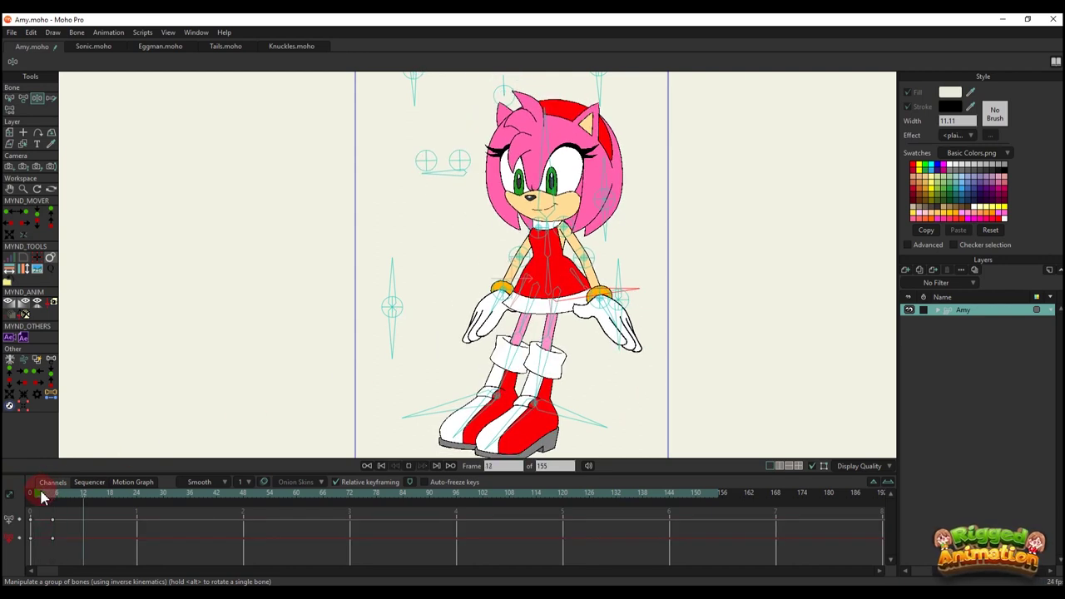
left_click(40, 493)
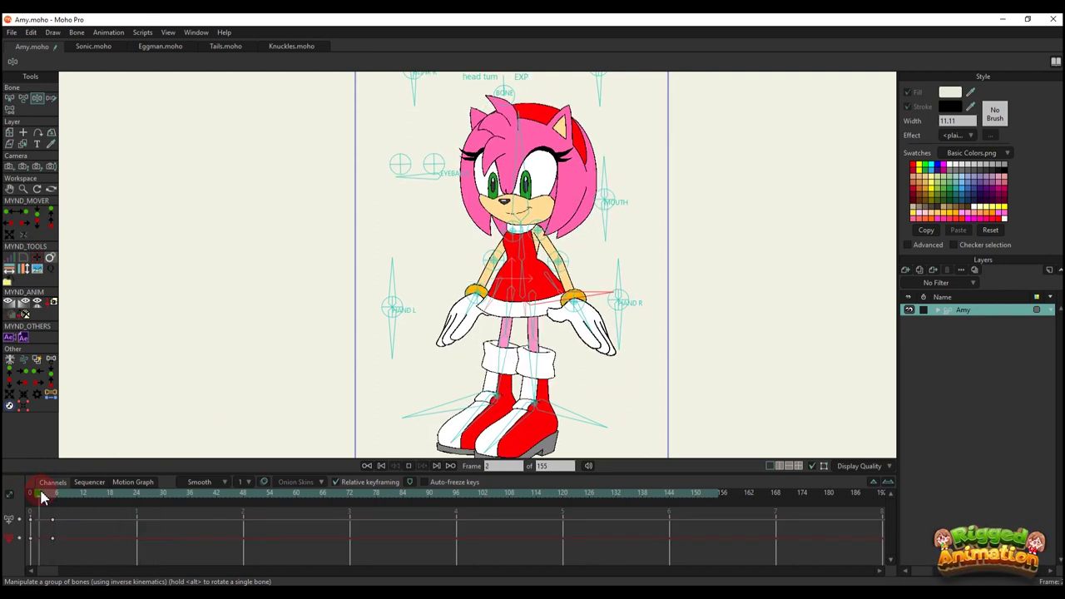
key("space")
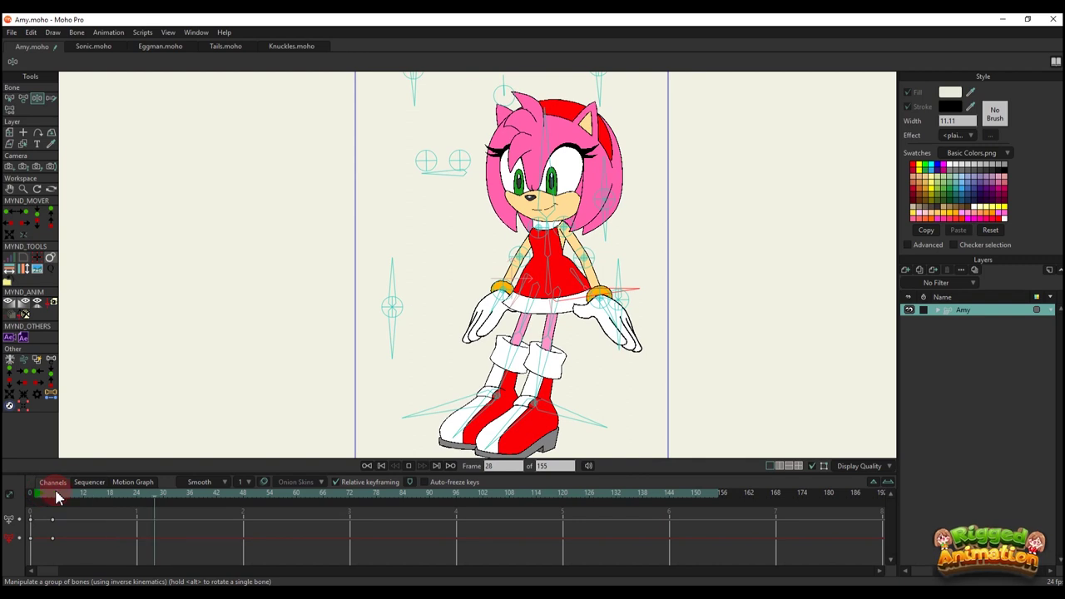
- Freeze the pose at frame 11 and sway the hips back the opposite way at frame 16
key("ctrl+f")
left_click_drag(273, 398, 250, 416)
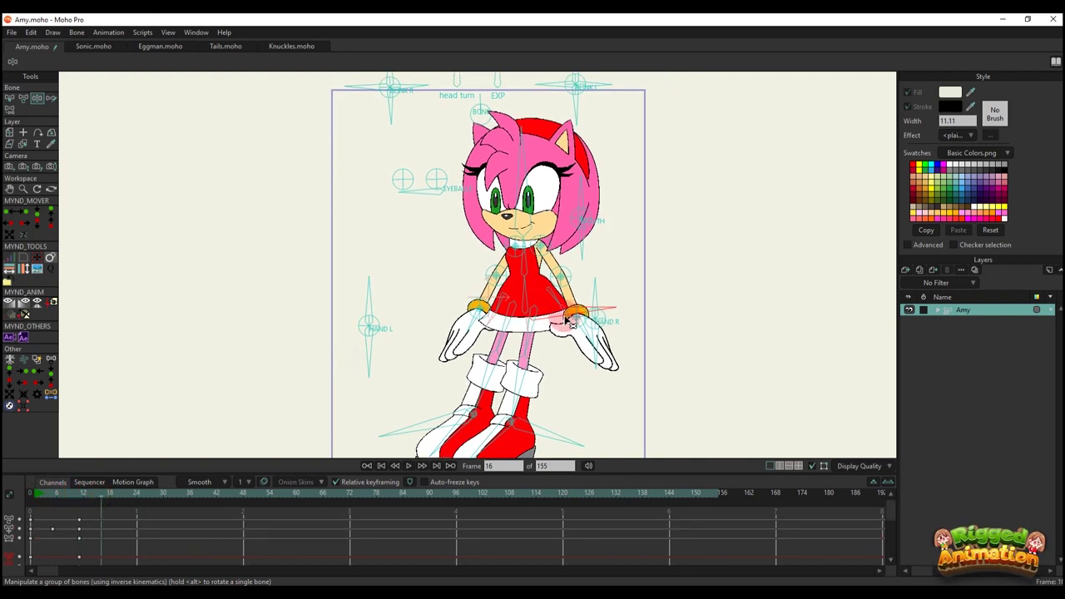
left_click_drag(550, 311, 509, 312)
key("space")
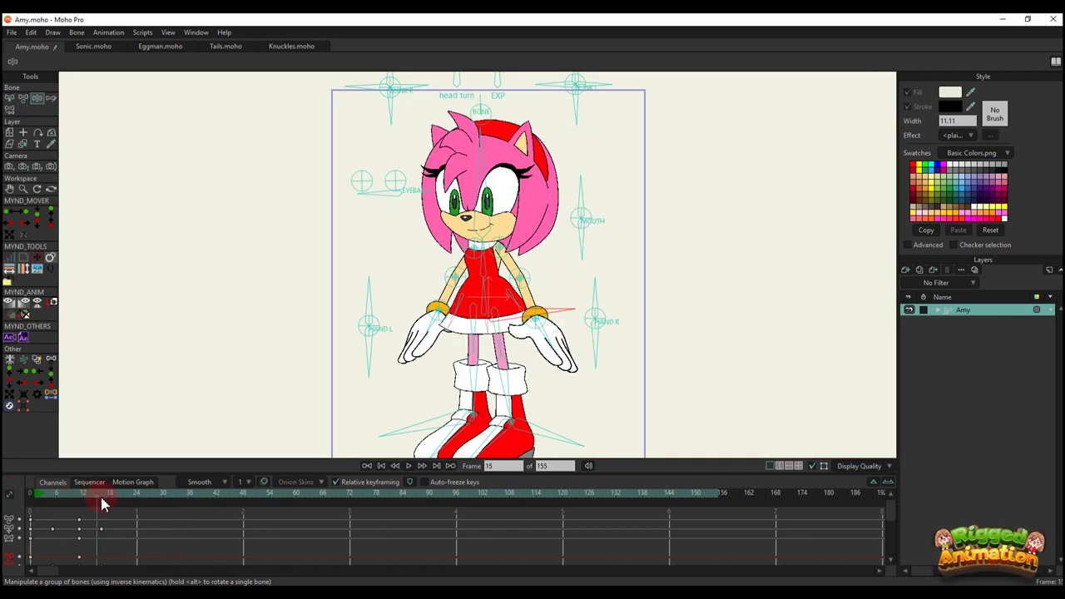
- Rotate the head turn bone at frame 21 so the head faces the other way, and play back the animation
left_click(122, 505)
left_click_drag(482, 156, 473, 258)
scroll(473, 257, "up", 3)
left_click_drag(427, 179, 475, 178)
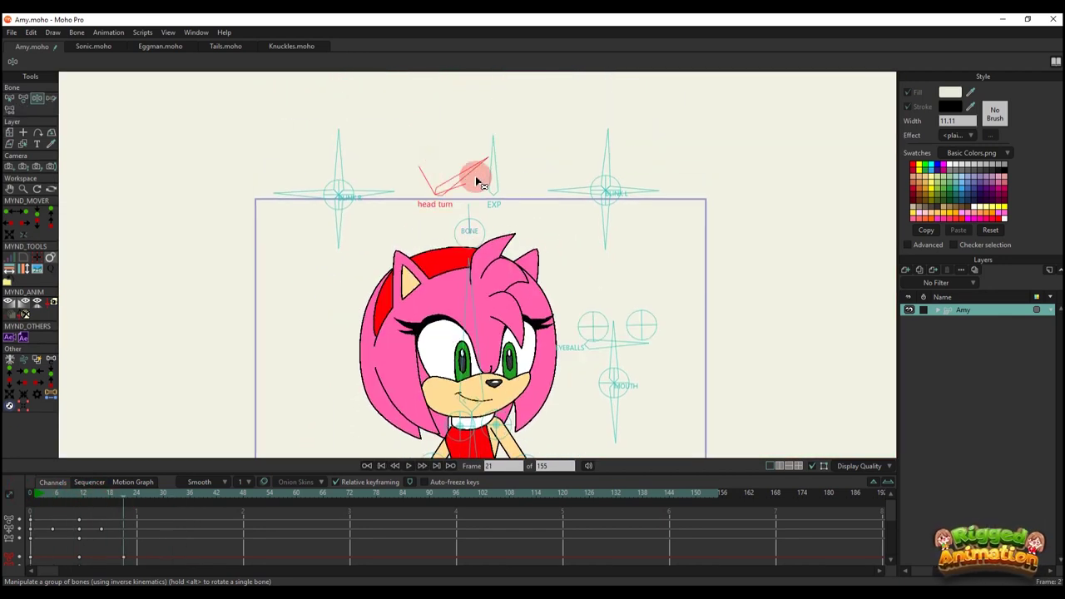
scroll(468, 204, "down", 5)
key("space")
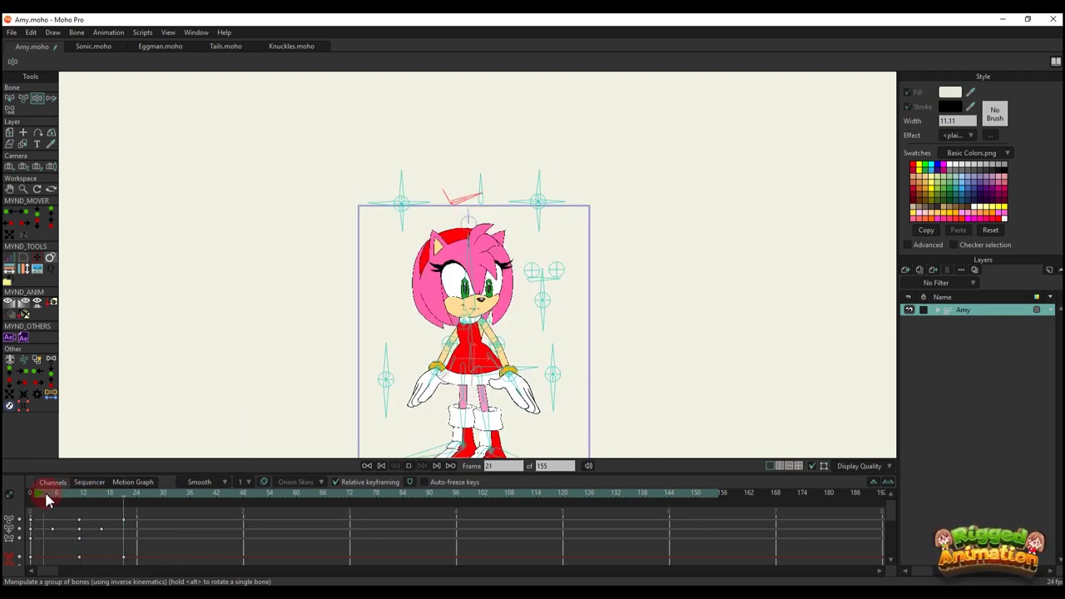
- Test the BONE control above the head and sway the hips to check how the attached controls follow
left_click_drag(371, 303, 375, 233)
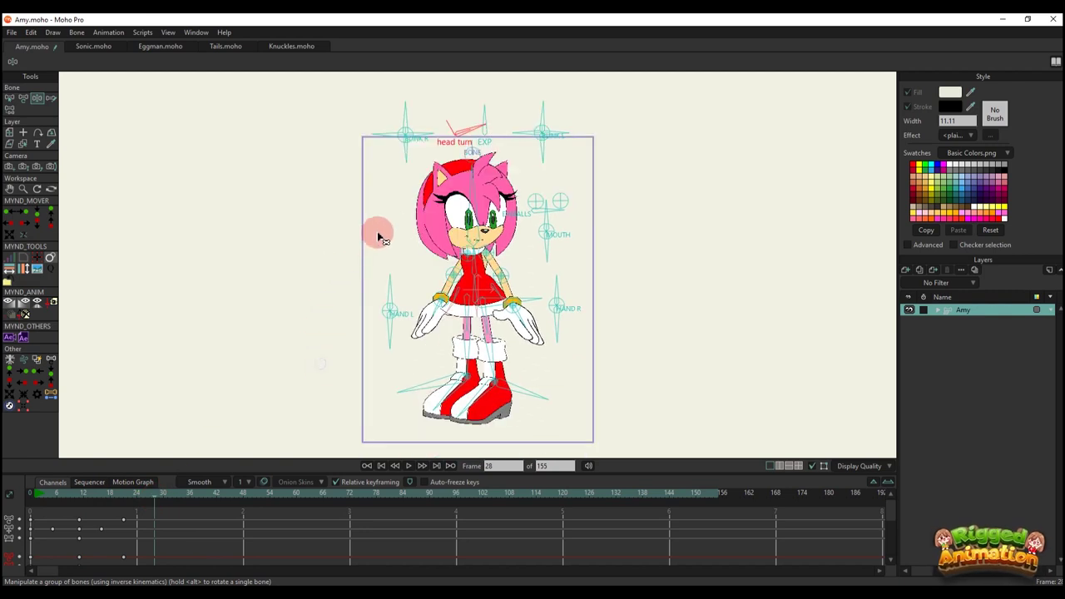
scroll(473, 151, "up", 5)
scroll(475, 151, "down", 3)
key("t")
mouse_move(473, 153)
left_mouse_down()
mouse_move(473, 142)
mouse_move(442, 152)
mouse_move(484, 151)
mouse_move(468, 163)
left_mouse_up()
key("z")
left_click_drag(501, 325, 569, 325)
key("t")
left_click_drag(468, 158, 549, 145)
scroll(196, 531, "down", 2)
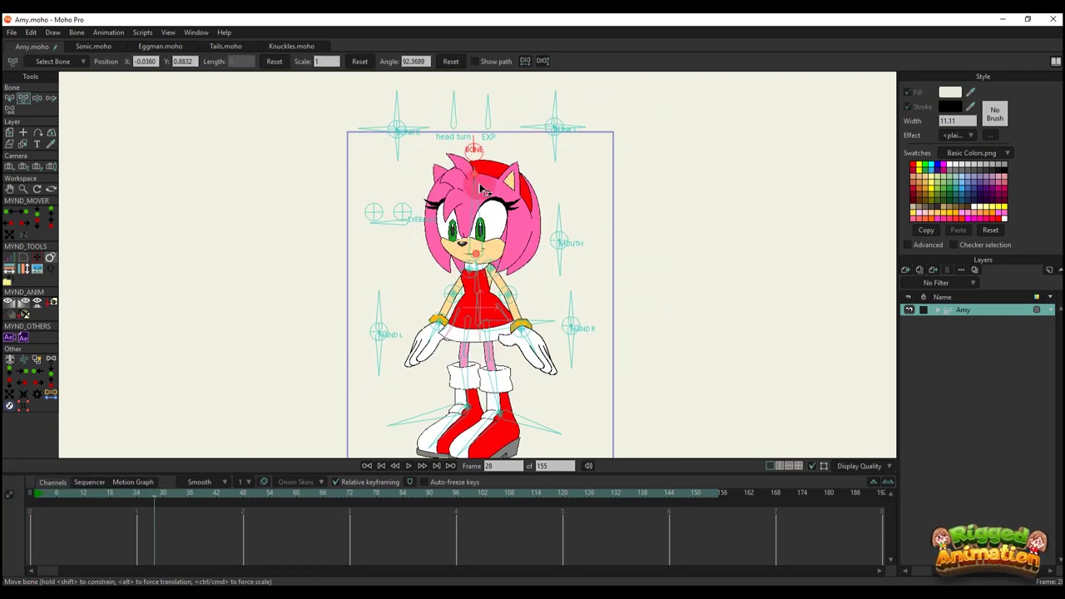
- Clear the recorded keyframes from the timeline and go to frame 11
left_click_drag(479, 188, 473, 220)
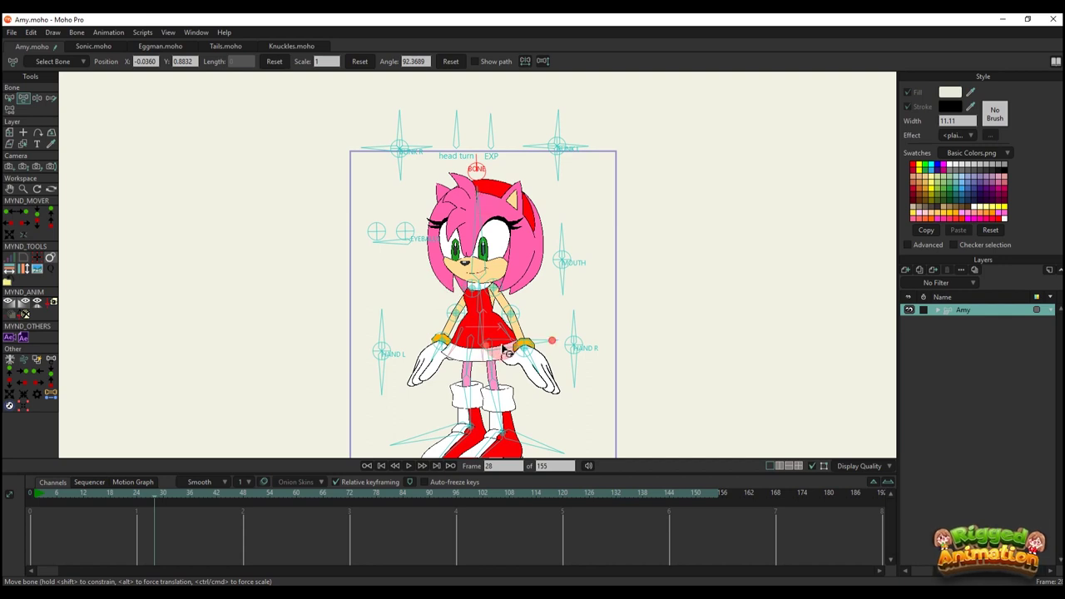
left_click_drag(504, 349, 245, 335)
left_click_drag(438, 169, 131, 450)
mouse_move(53, 495)
left_mouse_down()
mouse_move(155, 496)
mouse_move(15, 486)
left_mouse_up()
left_click_drag(196, 538, 12, 489)
key("Delete")
left_click(80, 495)
left_click(552, 299)
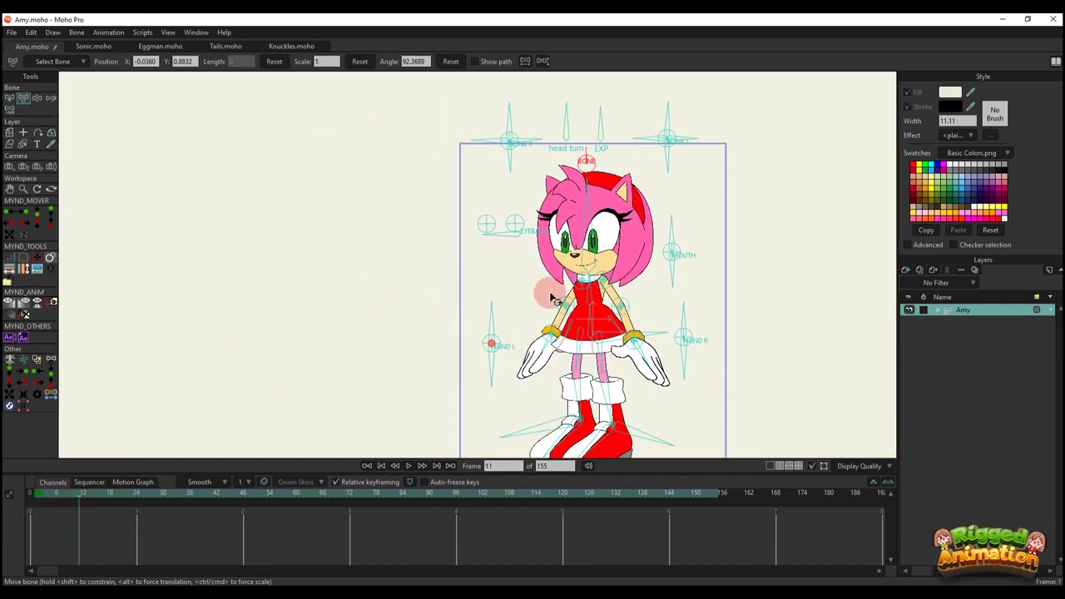
- Test the BONE control group beside the character, including its head turn bone, and delete the recorded keyframes
left_click_drag(586, 164, 796, 161)
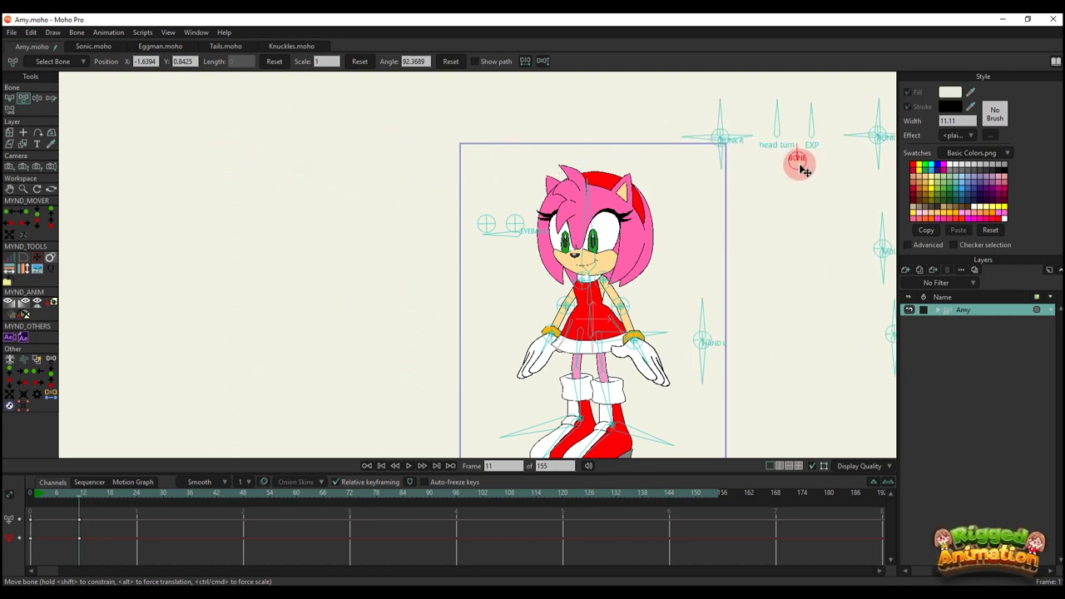
left_click_drag(664, 164, 666, 106)
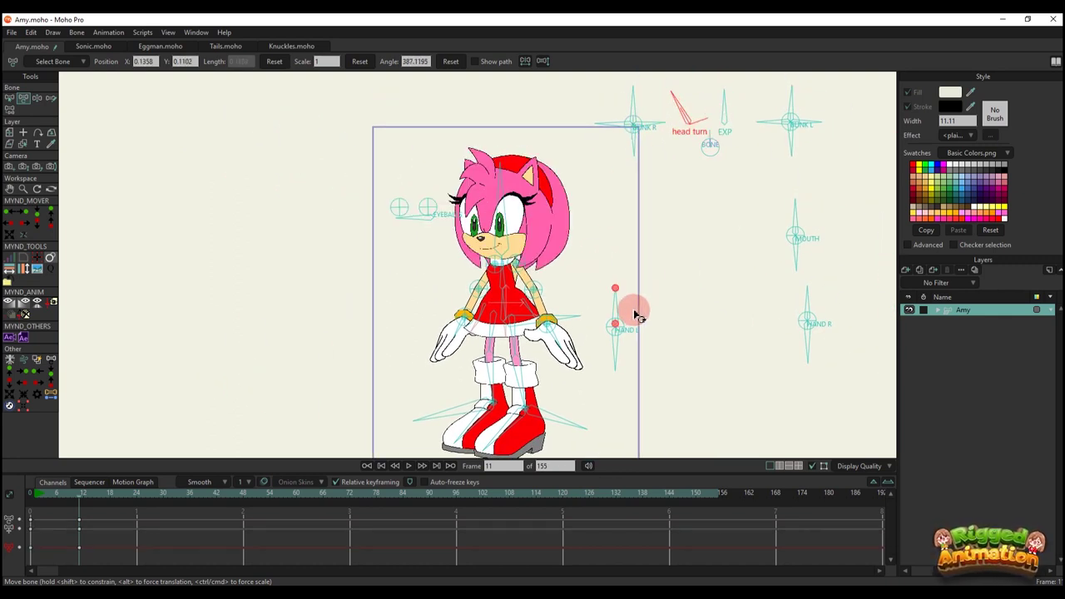
left_click_drag(637, 317, 677, 291)
left_click_drag(789, 309, 777, 310)
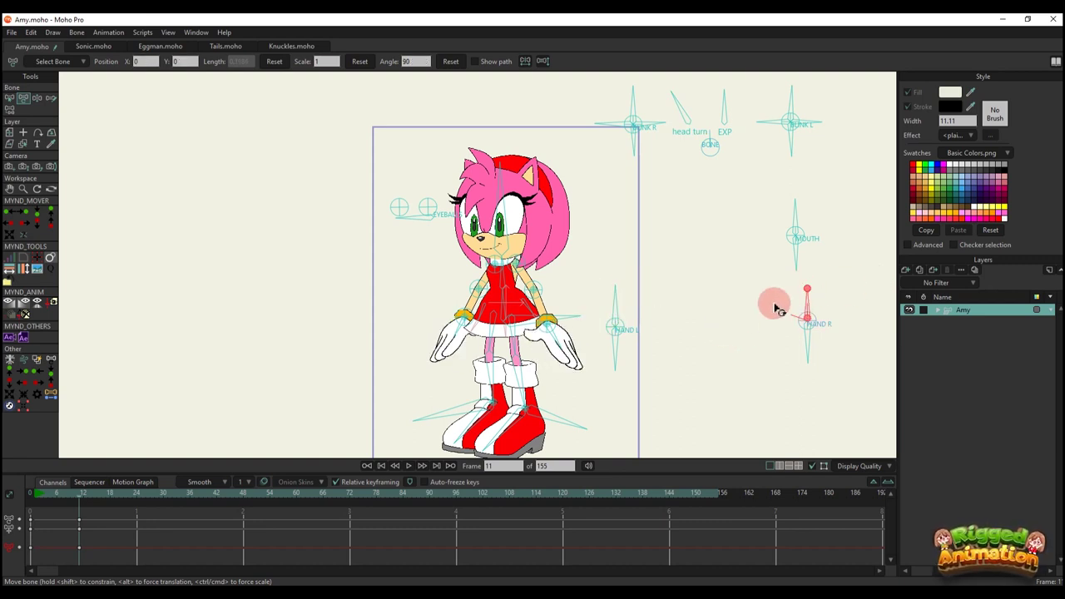
left_click_drag(131, 532, 4, 484)
key("Delete")
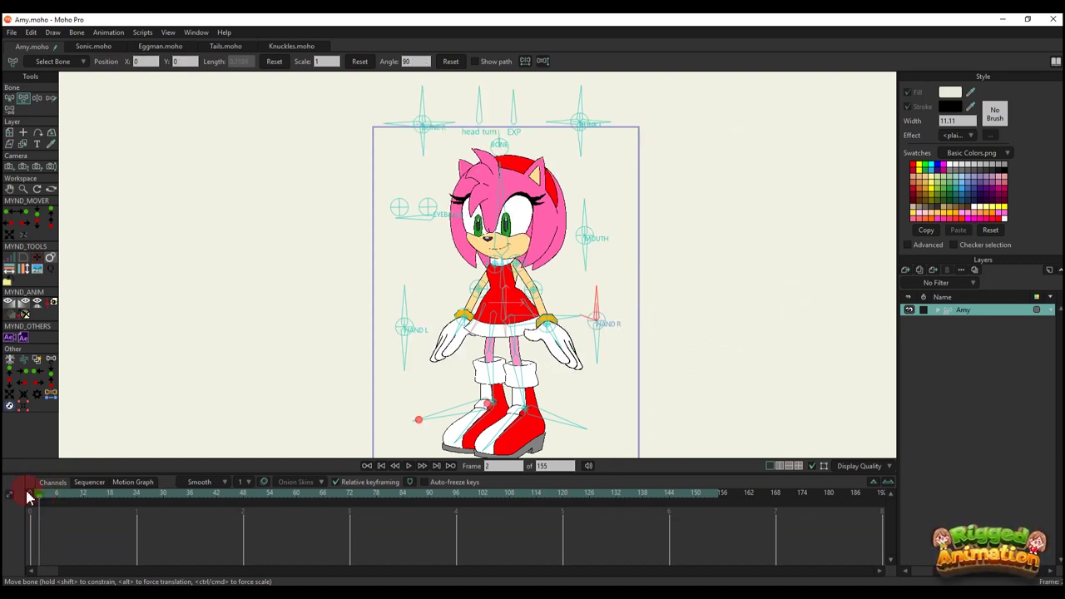
- Insert a reference to the WALK action at frame 1 of the Amy rig and play it back
left_click(28, 492)
left_click_drag(332, 341, 338, 319)
key("ctrl+k")
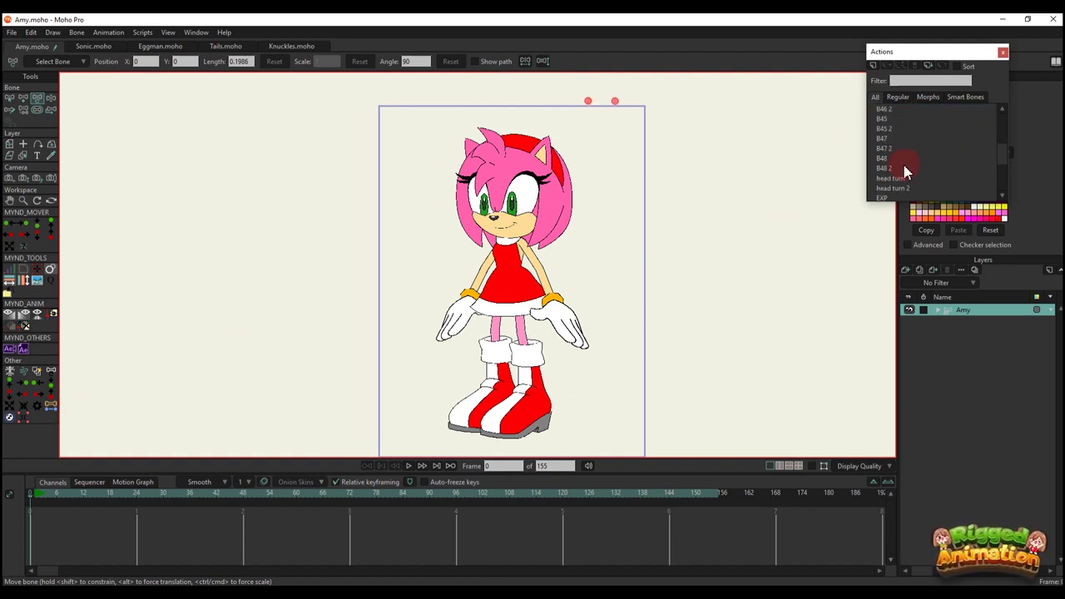
scroll(905, 171, "down", 1)
left_click(895, 176)
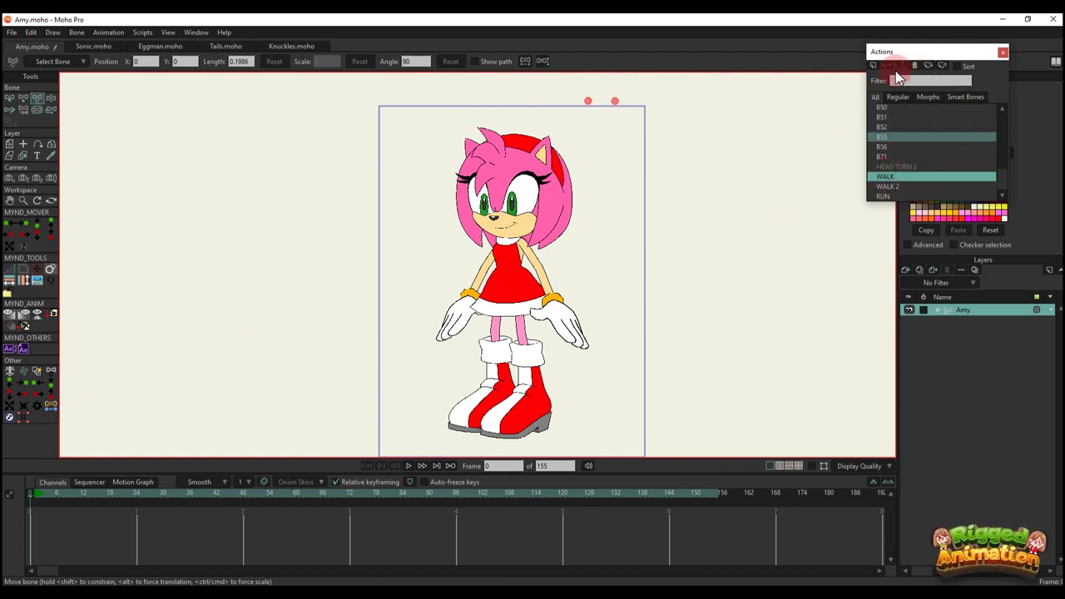
left_click(37, 499)
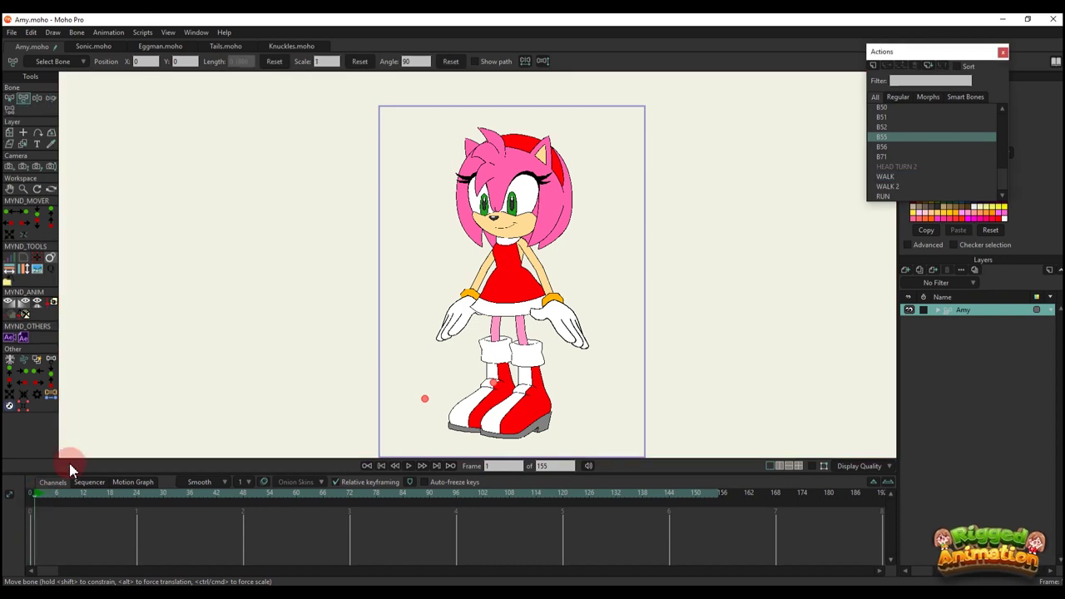
left_click(885, 177)
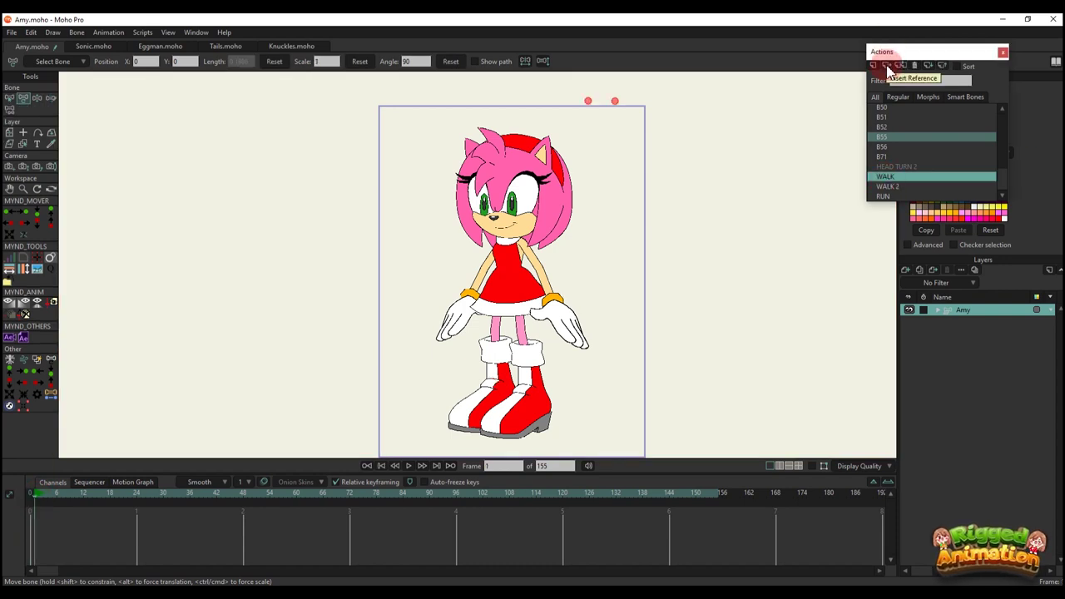
key("space")
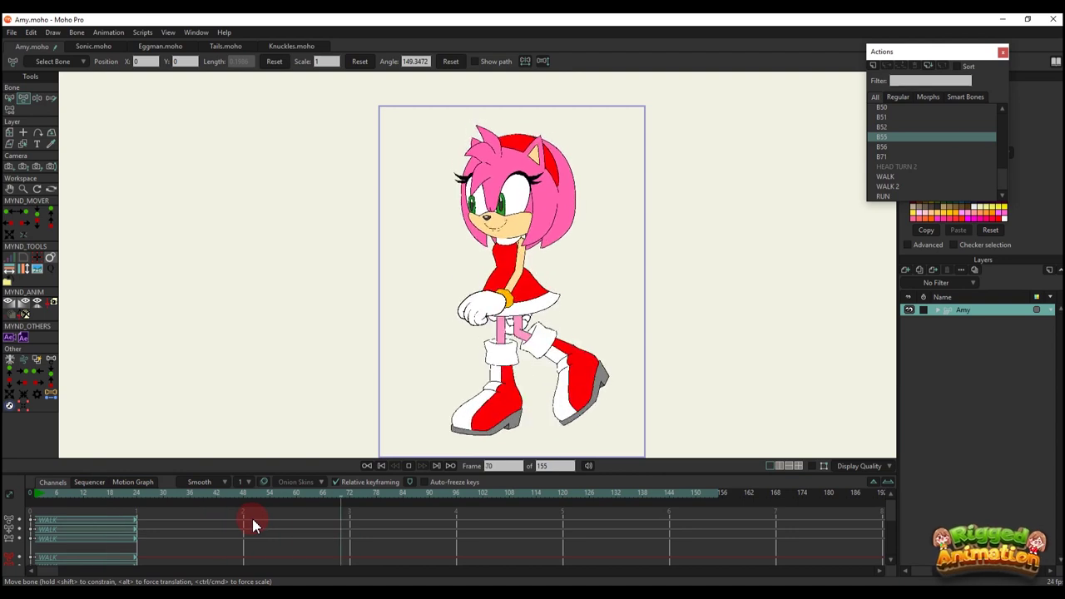
- Set the animation's end frame to 2000 and continue playing the walk cycle from frame 90
left_click(429, 492)
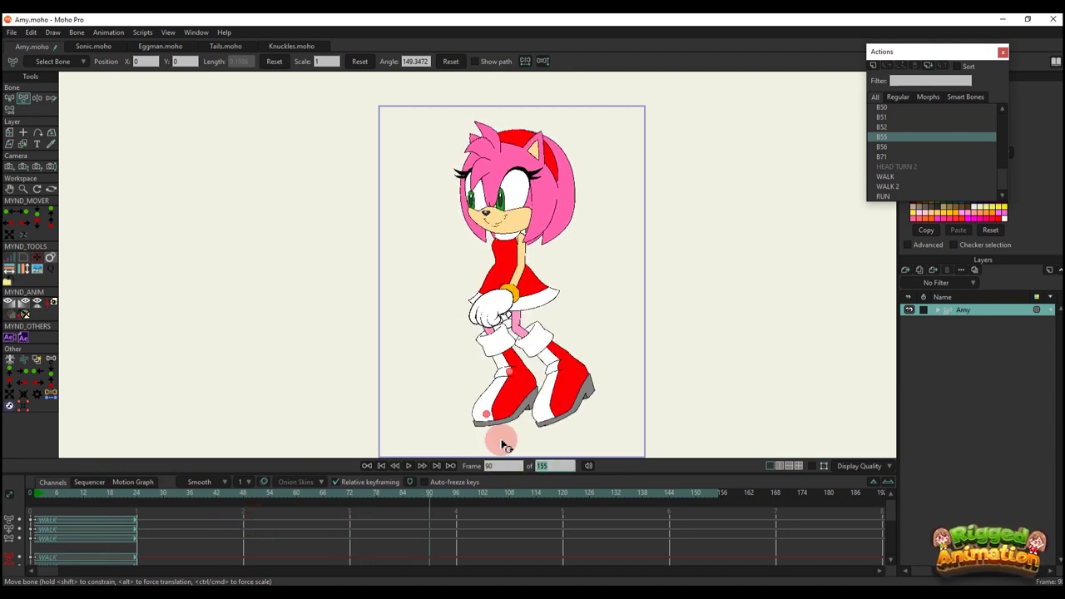
left_click(349, 492)
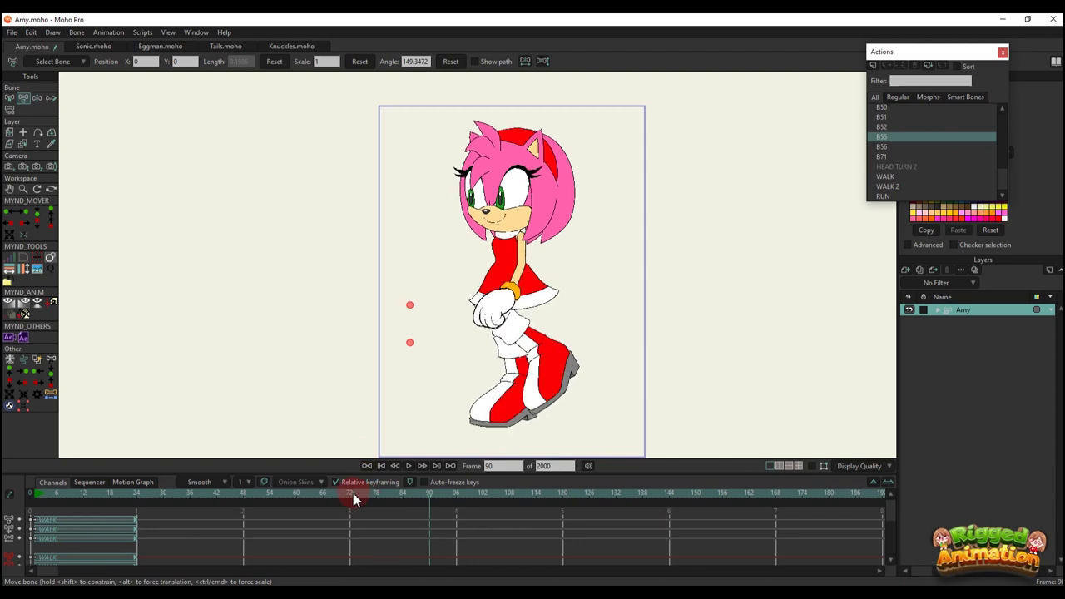
left_click(471, 414)
key("space")
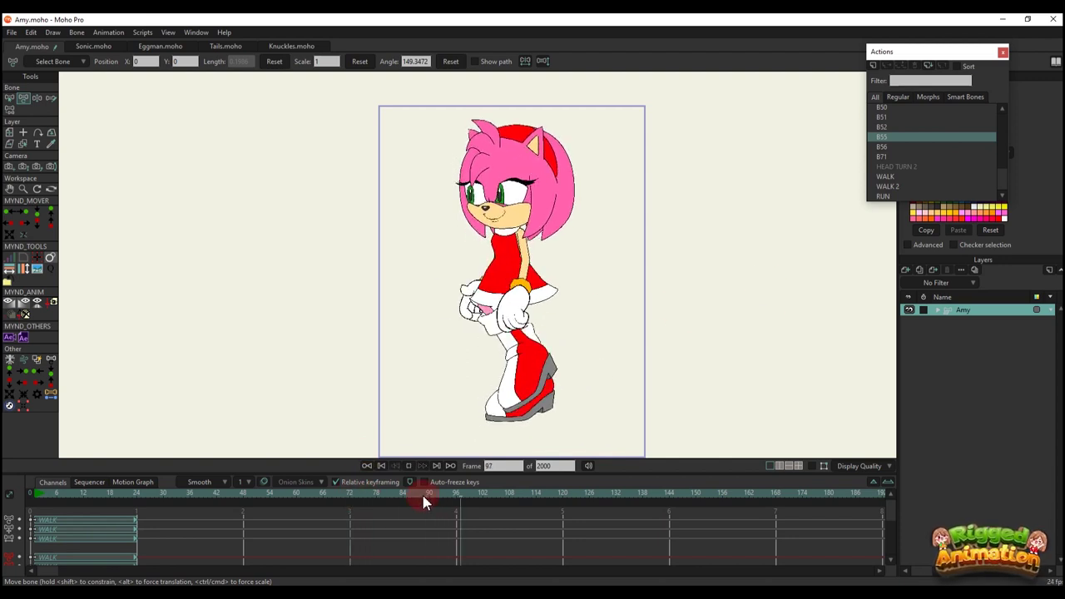
key("space")
- Insert a reference to the WALK 2 action at frame 100 and play it back
left_click(472, 493)
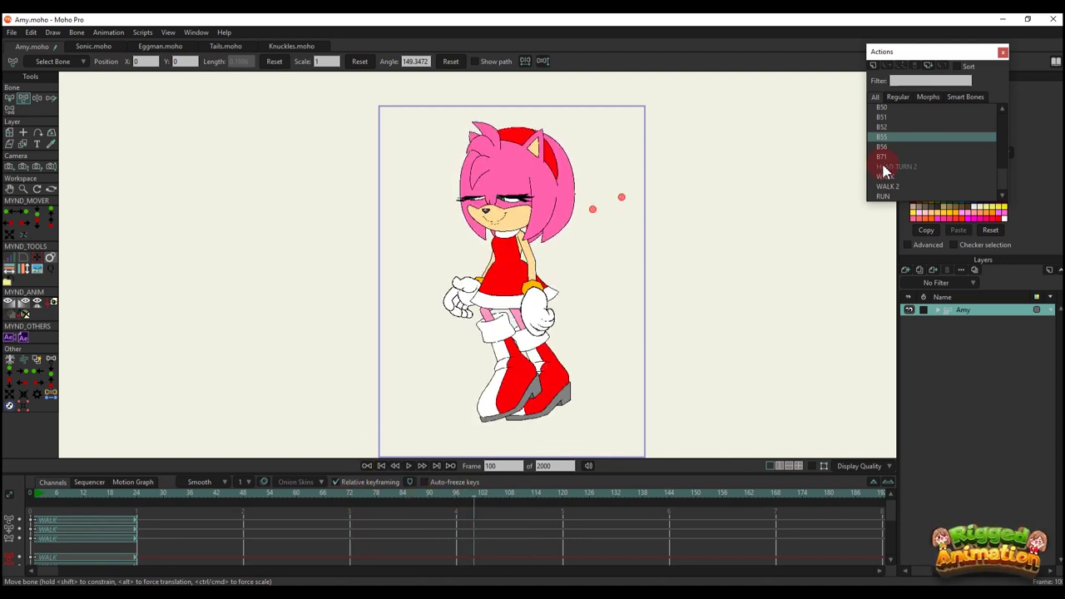
left_click(887, 67)
left_click(674, 403)
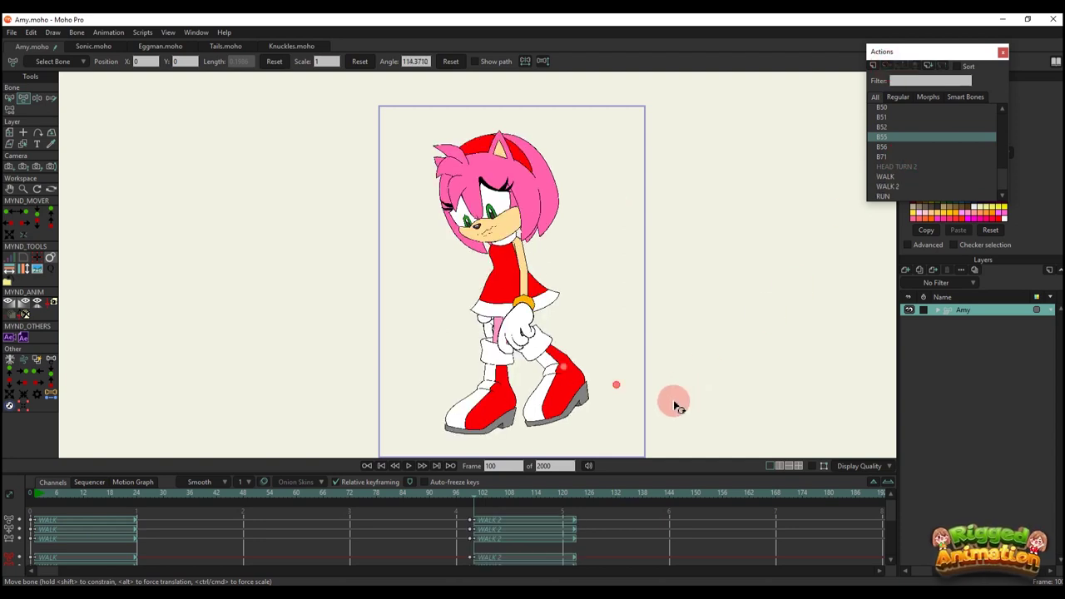
left_click_drag(418, 498, 434, 494)
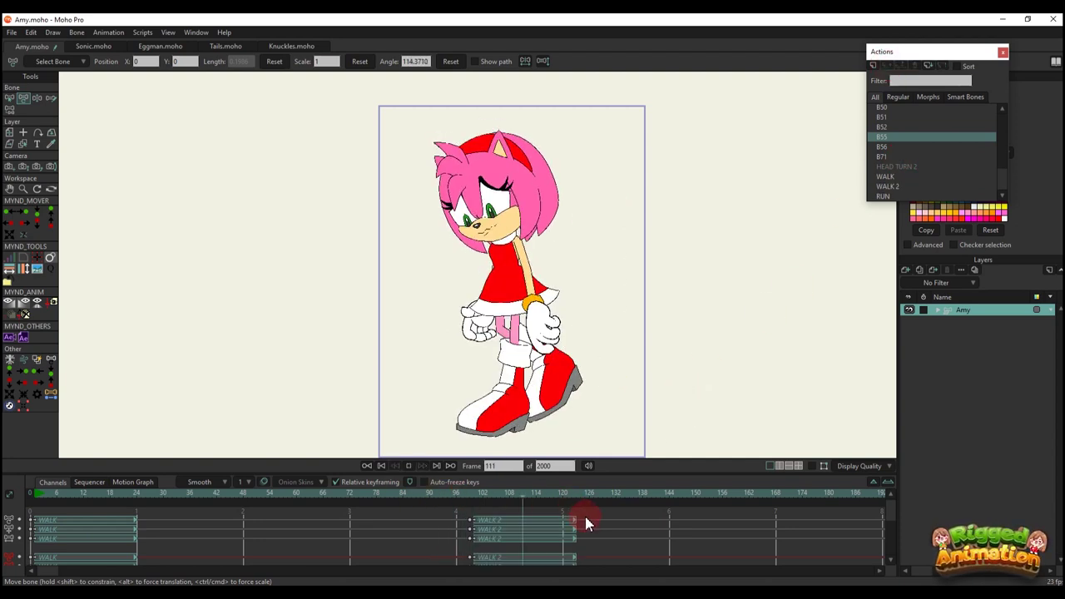
scroll(591, 529, "down", 3)
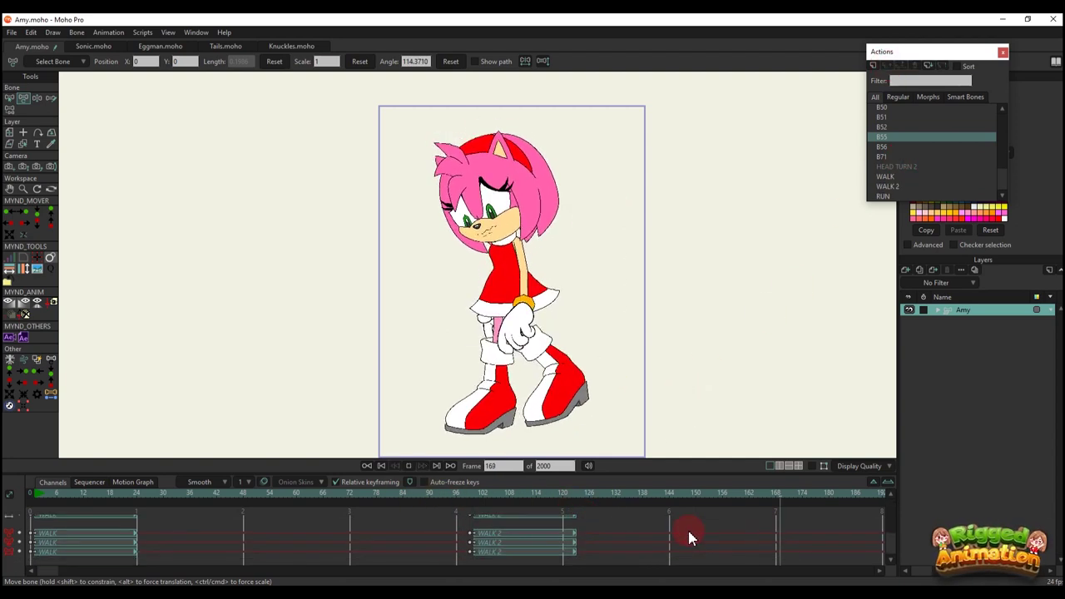
key("space")
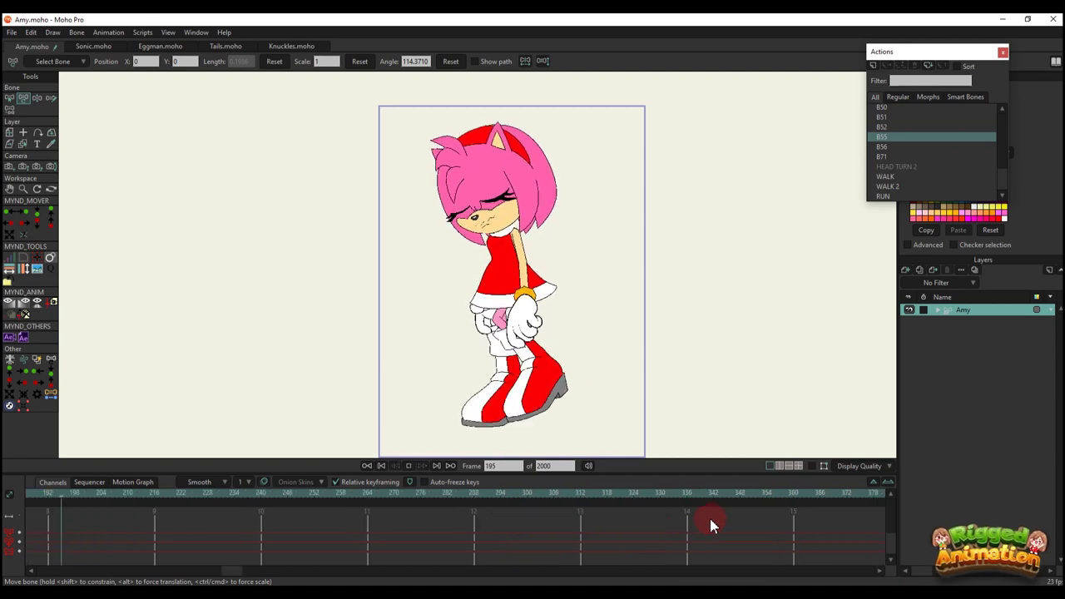
- Stop playback at frame 209 and insert a reference to the RUN action there
key("space")
key("space")
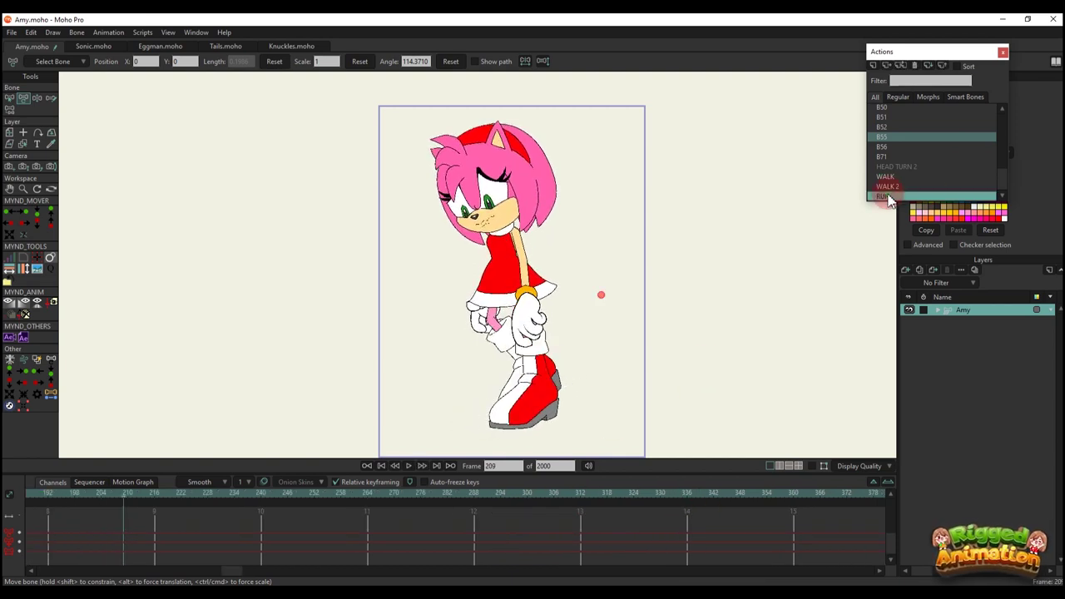
left_click(887, 67)
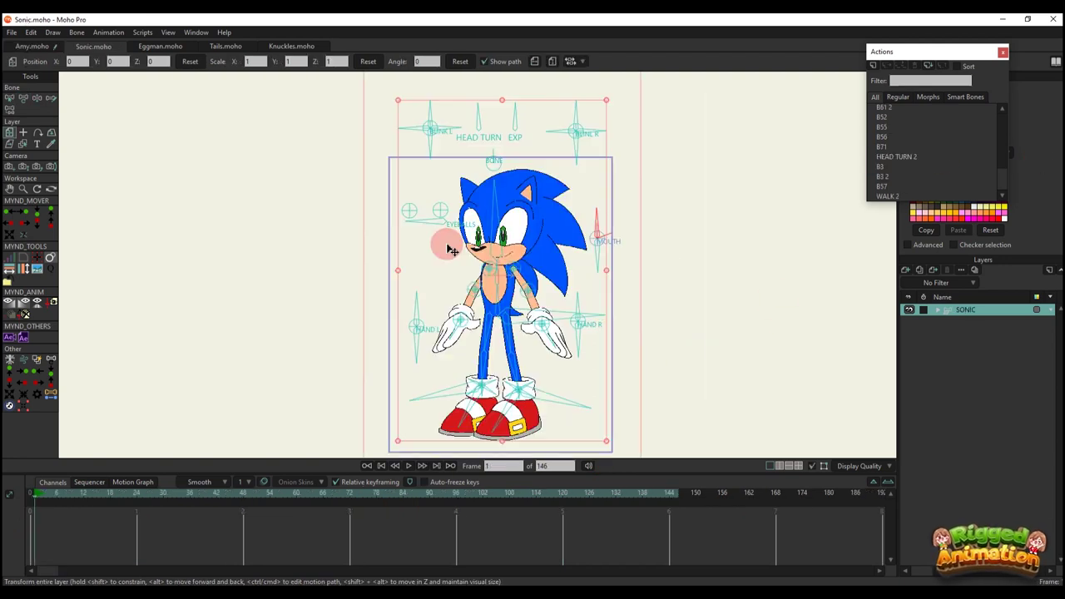
- In Sonic.moho, test the upward-pointing bones of BLINK L and BLINK R at frame 1, and delete the recorded keyframes
left_click_drag(442, 245, 403, 145)
scroll(455, 150, "up", 3)
left_click_drag(368, 111, 336, 133)
left_click_drag(681, 110, 749, 161)
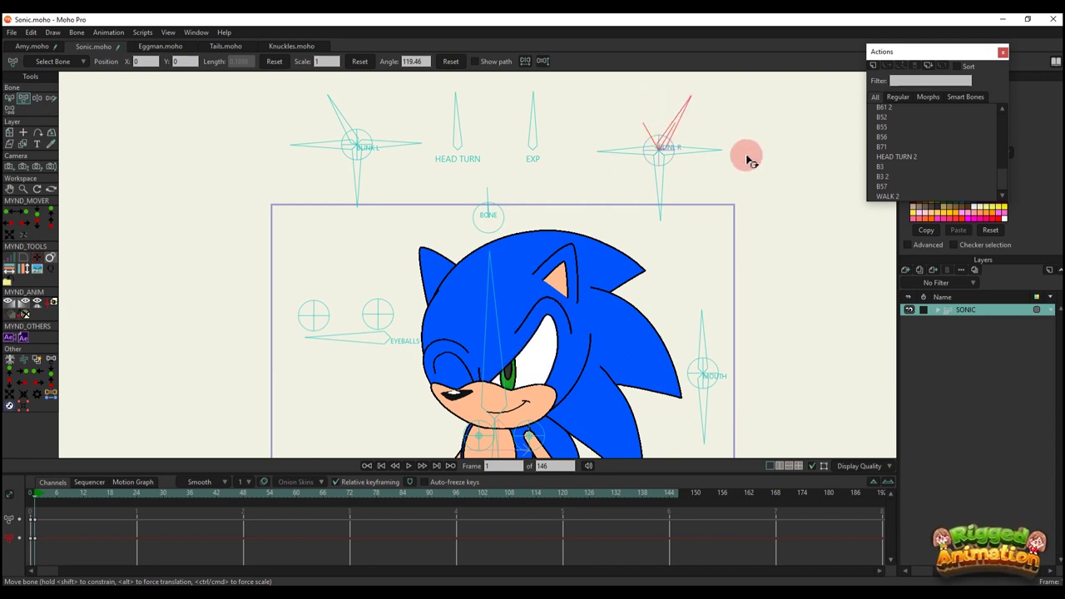
left_click_drag(347, 119, 439, 150)
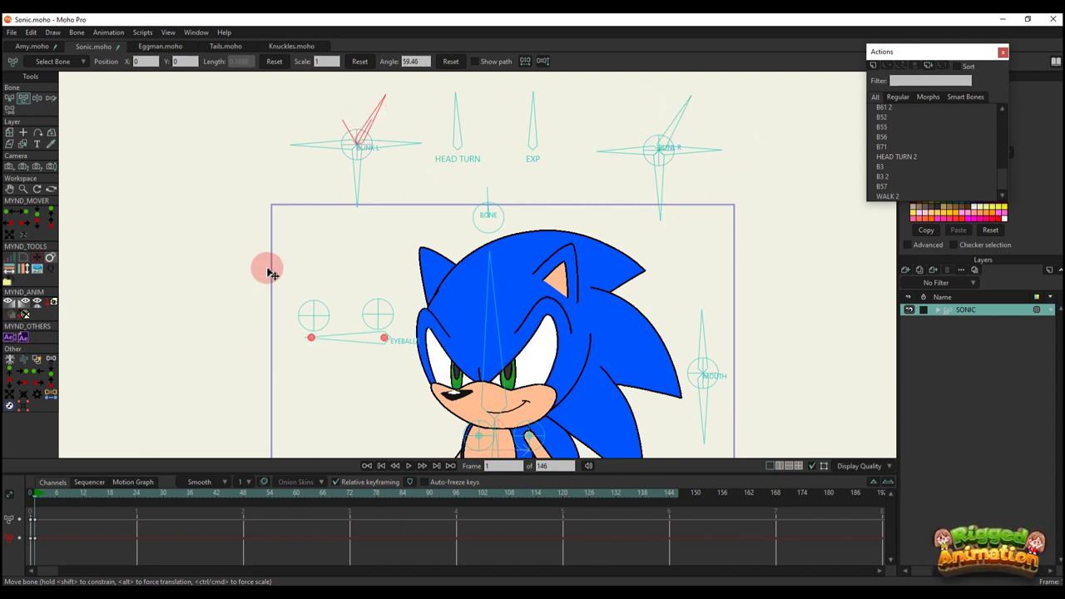
left_click_drag(5, 447, 5, 451)
key("Delete")
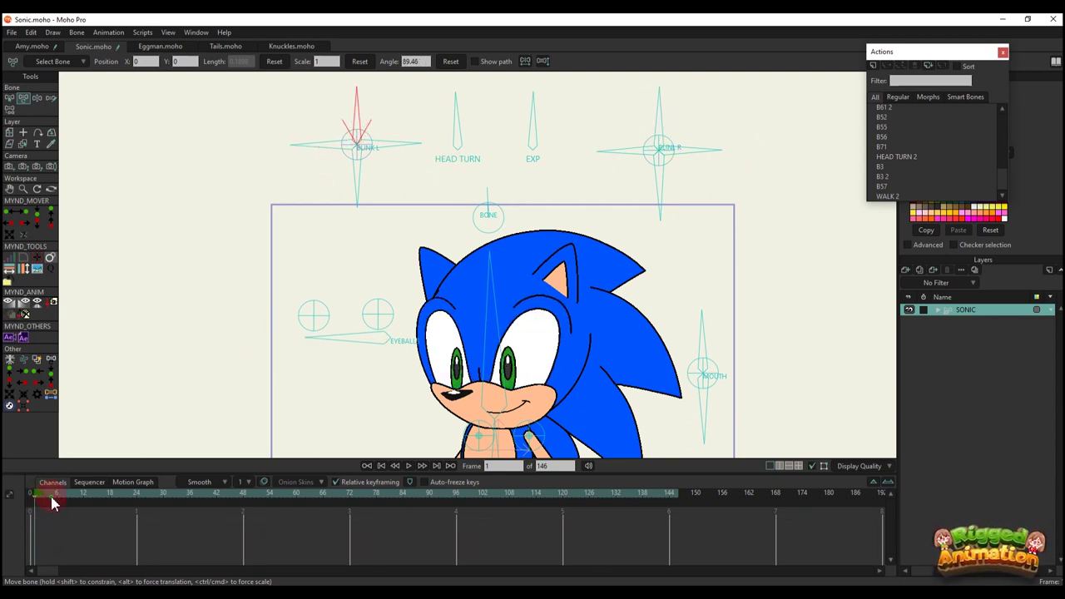
- Test the left-pointing bones of BLINK L and BLINK R at frame 5, and delete the recorded keyframes
left_click_drag(687, 130, 657, 92)
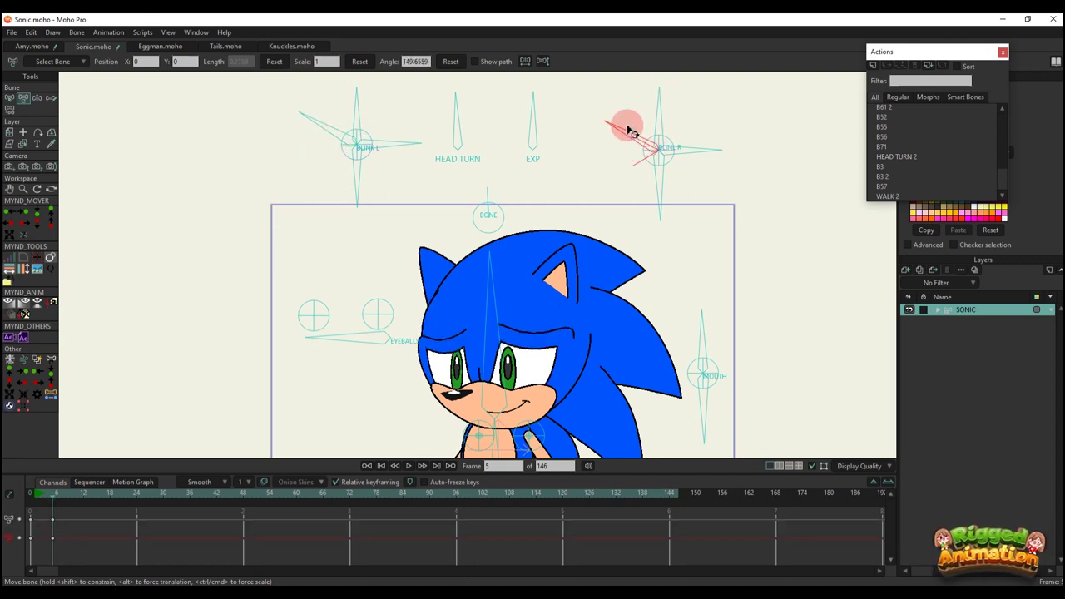
left_click_drag(337, 129, 304, 174)
left_click_drag(120, 556, 5, 433)
key("Delete")
- Rotate the downward-pointing bones of BLINK L and BLINK R both ways at frame 5, and delete the recorded keyframes
left_click_drag(356, 180, 304, 181)
left_click_drag(672, 192, 743, 177)
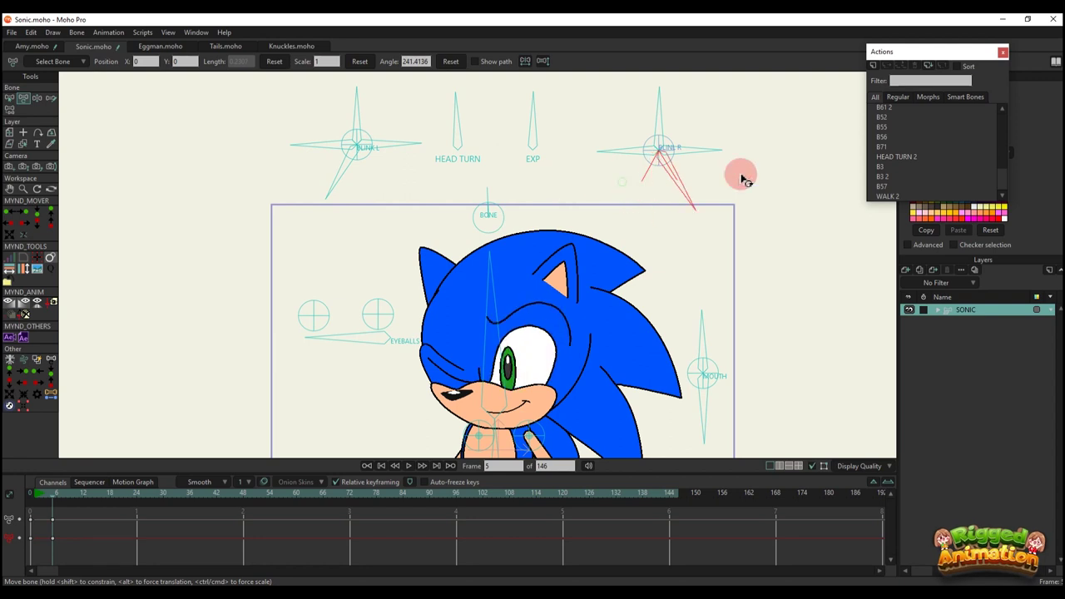
left_click_drag(348, 177, 521, 153)
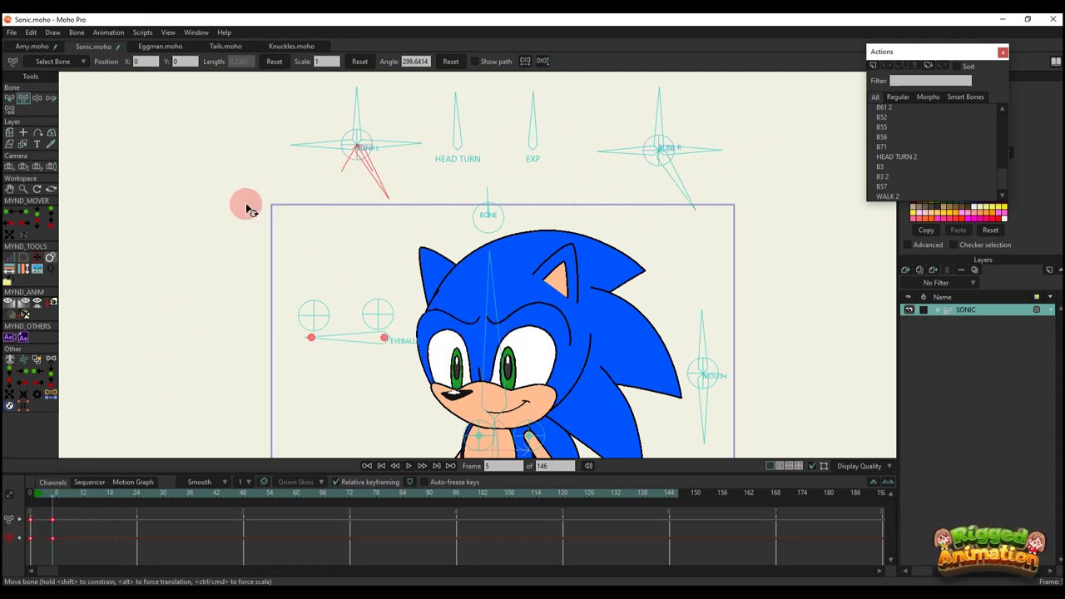
key("Delete")
- Rotate the right-pointing bones of BLINK L and BLINK R upward at frame 5, and delete the recorded keyframes
left_click_drag(405, 150, 389, 97)
left_click_drag(707, 149, 690, 90)
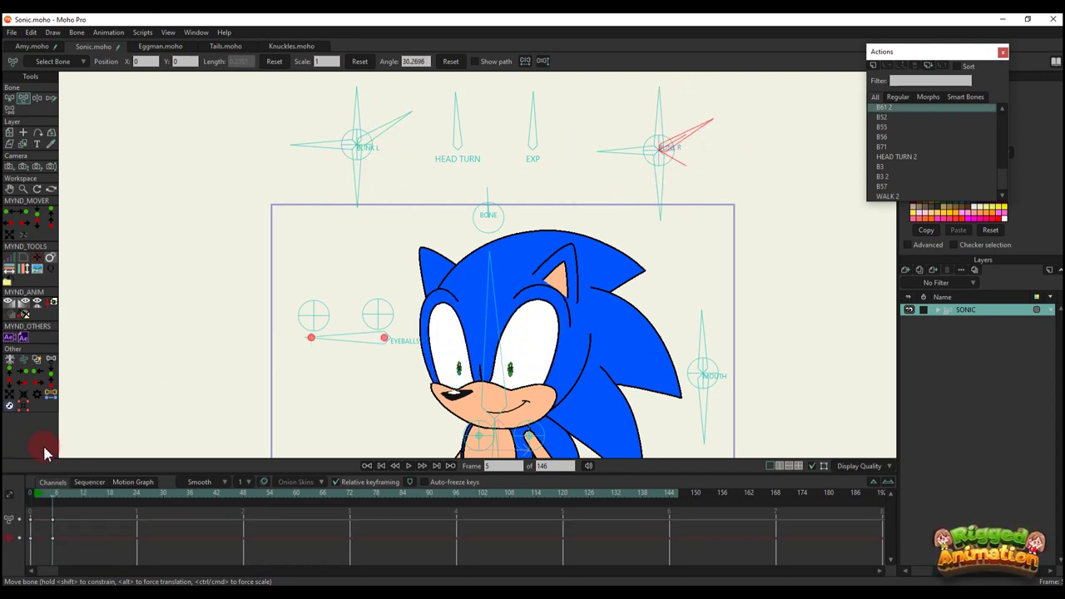
left_click(40, 496)
left_click_drag(47, 503, 58, 502)
left_click_drag(80, 543, 42, 504)
key("Delete")
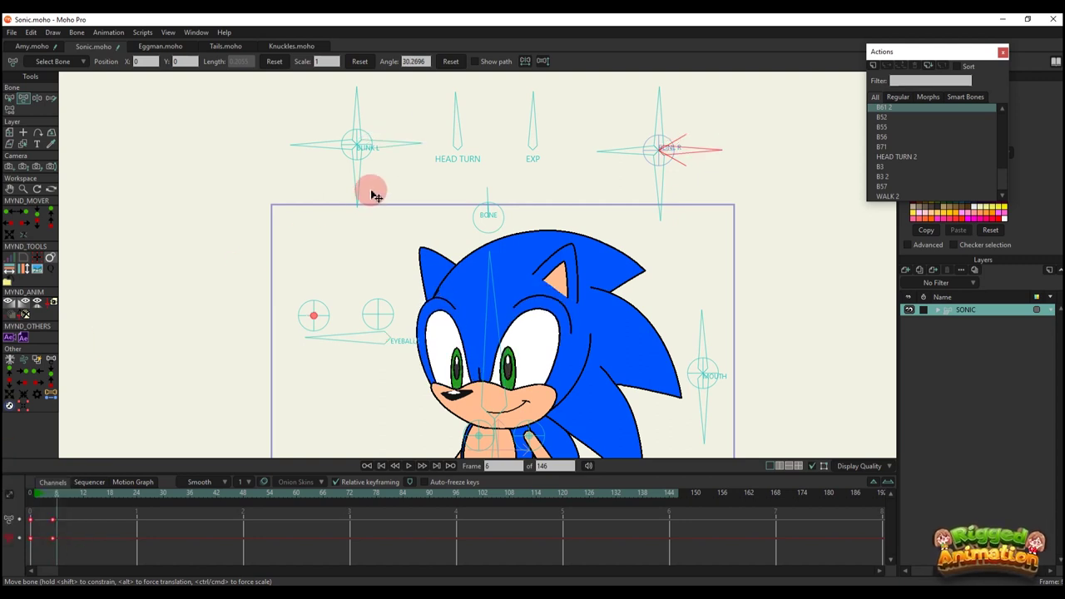
- Rotate the right-pointing bones of BLINK L and BLINK R downward at frame 6, and delete the recorded keyframes
left_click_drag(392, 136, 346, 249)
left_click_drag(701, 154, 709, 177)
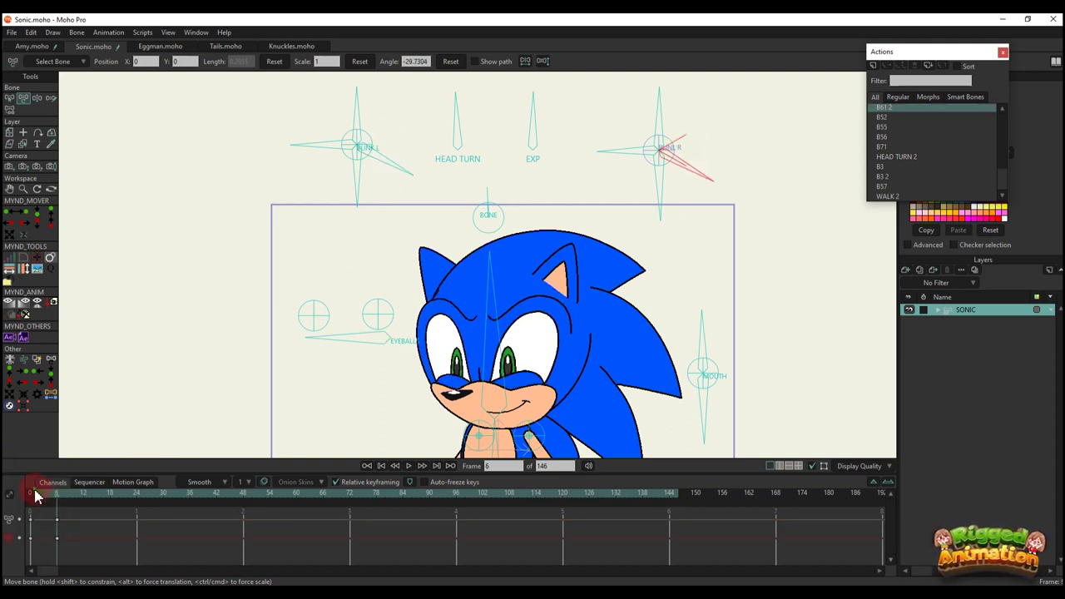
left_click(59, 496)
left_click_drag(137, 535, 25, 510)
key("Delete")
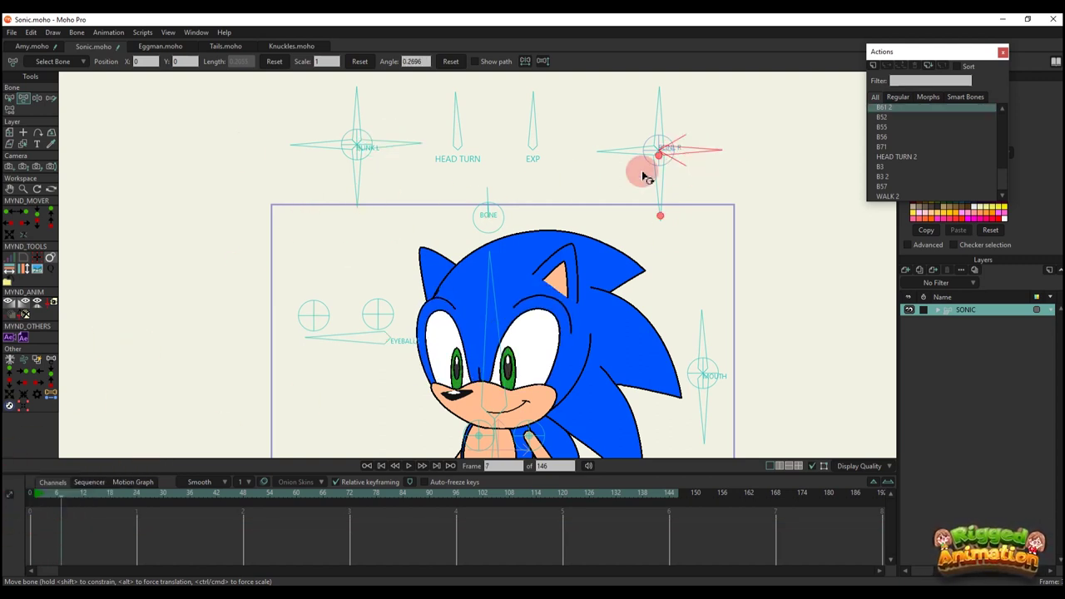
- Test the BLINK L bones on their own at frame 7 to pose a single eye, undoing the poses
left_click_drag(381, 181, 328, 196)
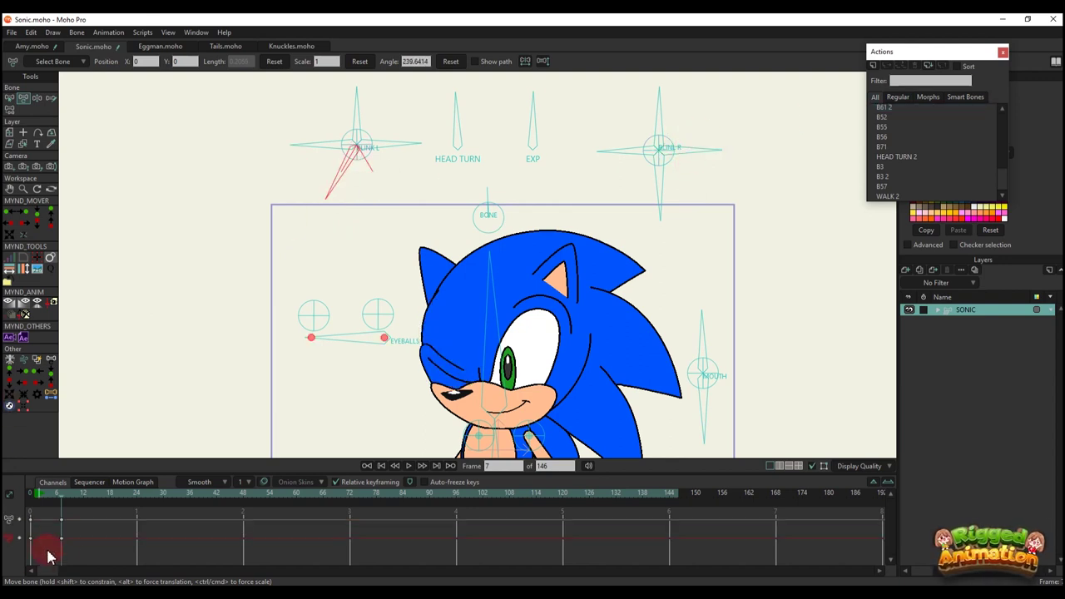
left_click_drag(398, 154, 325, 177)
key("ctrl+z")
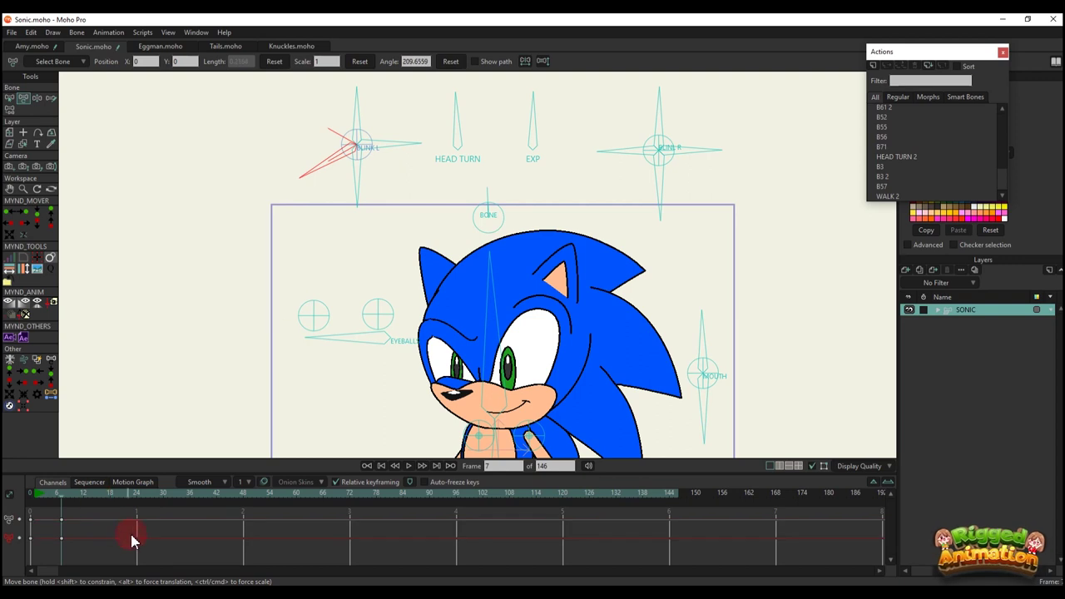
key("ctrl+z")
left_click_drag(404, 151, 299, 188)
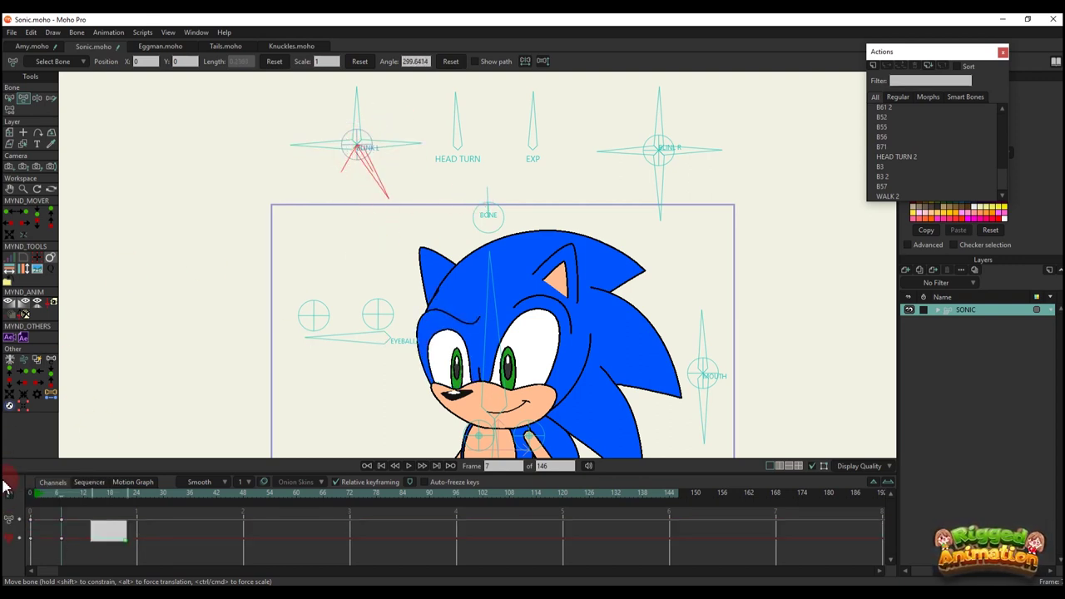
key("ctrl+z")
- Rotate Sonic's HEAD TURN bone at frame 7 to test the head turn, and delete the recorded keyframes
left_click_drag(458, 121, 435, 103)
scroll(440, 114, "down", 2)
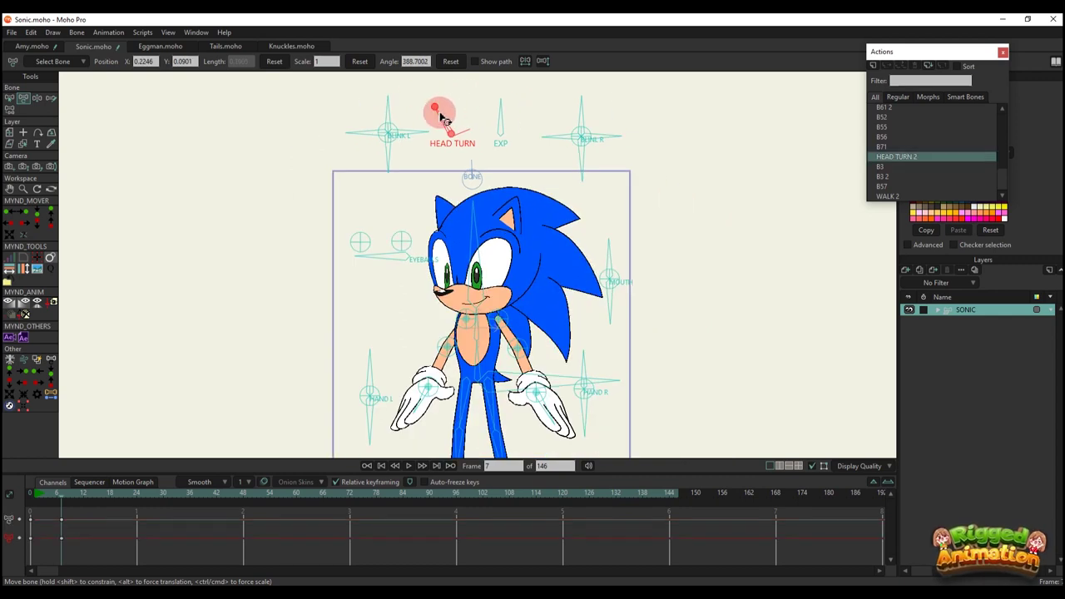
double_click(12, 516)
key("Delete")
- Rotate the EXP bone through its dollar, spiral and large-pupil eye expressions, playing back the animation, and delete the recorded keyframes
scroll(503, 118, "up", 3)
left_click_drag(526, 122, 531, 83)
left_click_drag(530, 86, 535, 99)
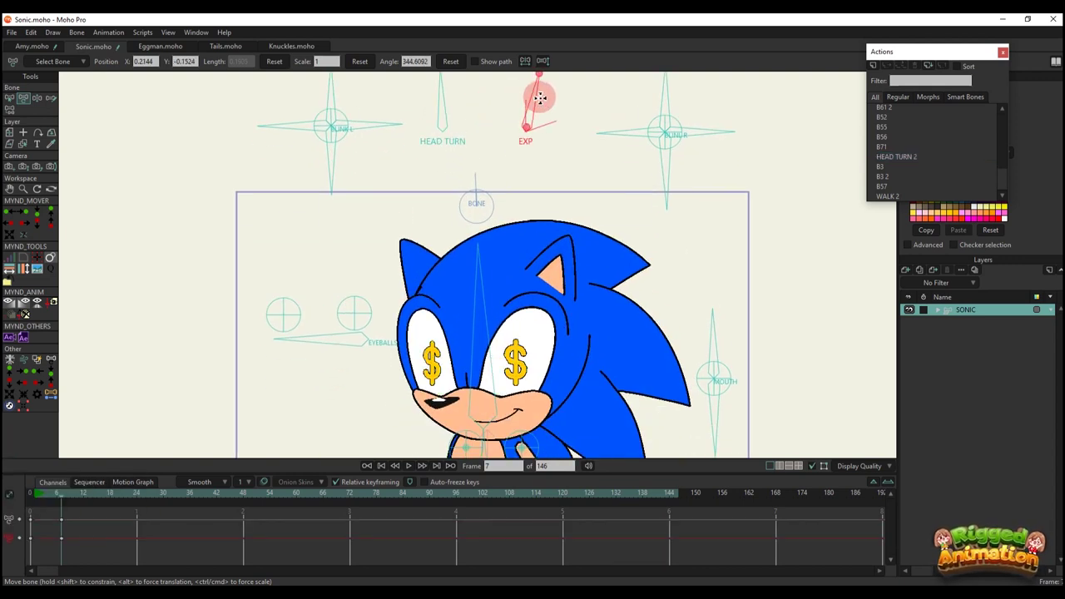
key("space")
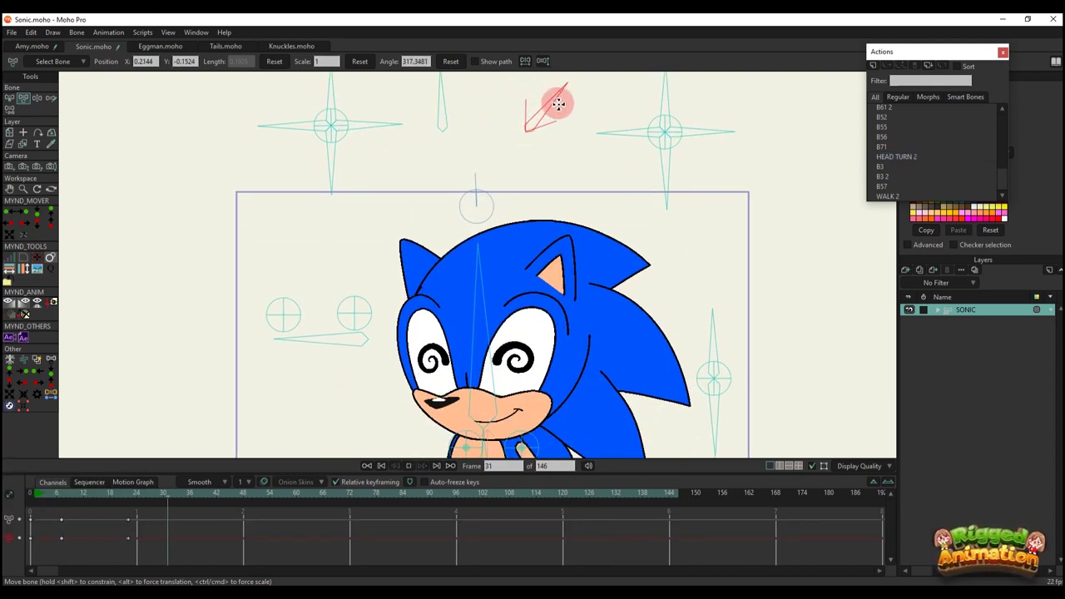
left_click_drag(568, 114, 571, 120)
key("space")
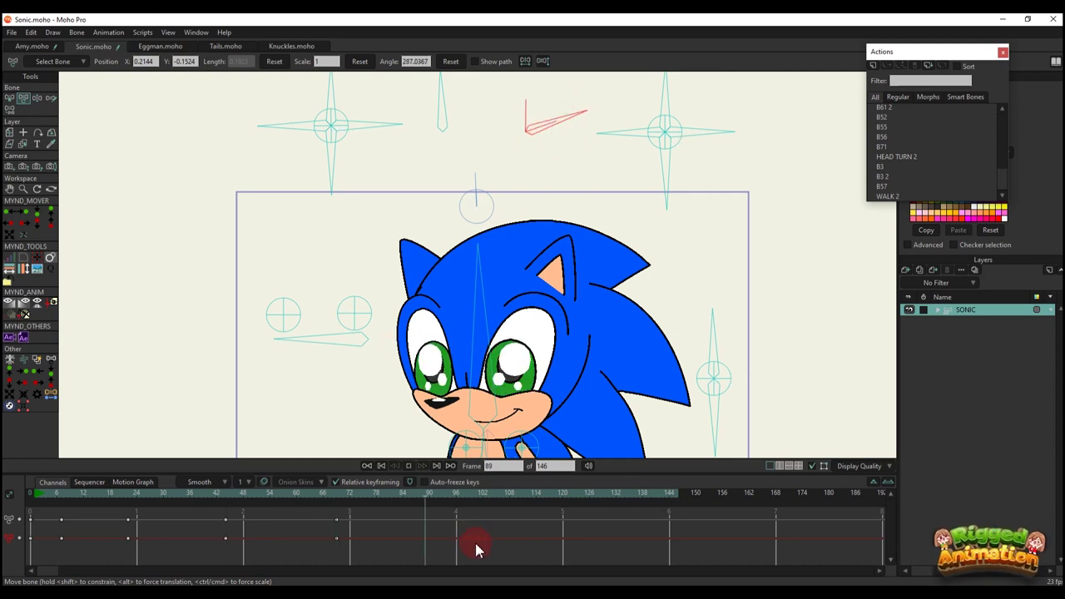
left_click_drag(490, 547, 29, 407)
key("Delete")
- Move the two EYEBALLS circle controls separately at frame 5 to shift each of Sonic's pupils
left_click(53, 495)
left_click_drag(535, 138, 549, 155)
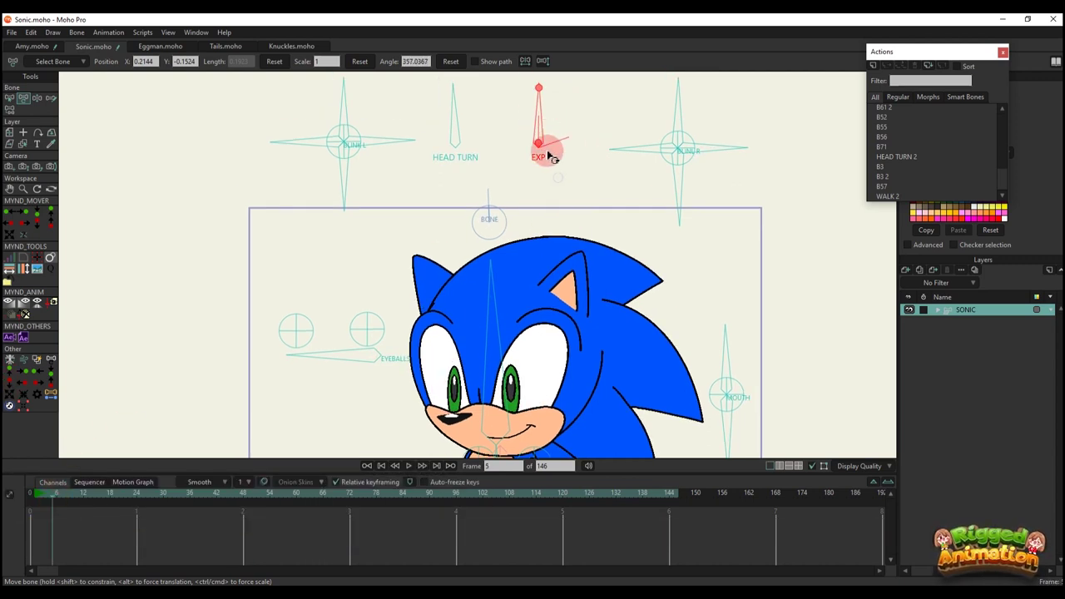
scroll(533, 159, "down", 2)
scroll(479, 264, "up", 2)
scroll(524, 168, "down", 3)
scroll(463, 218, "up", 5)
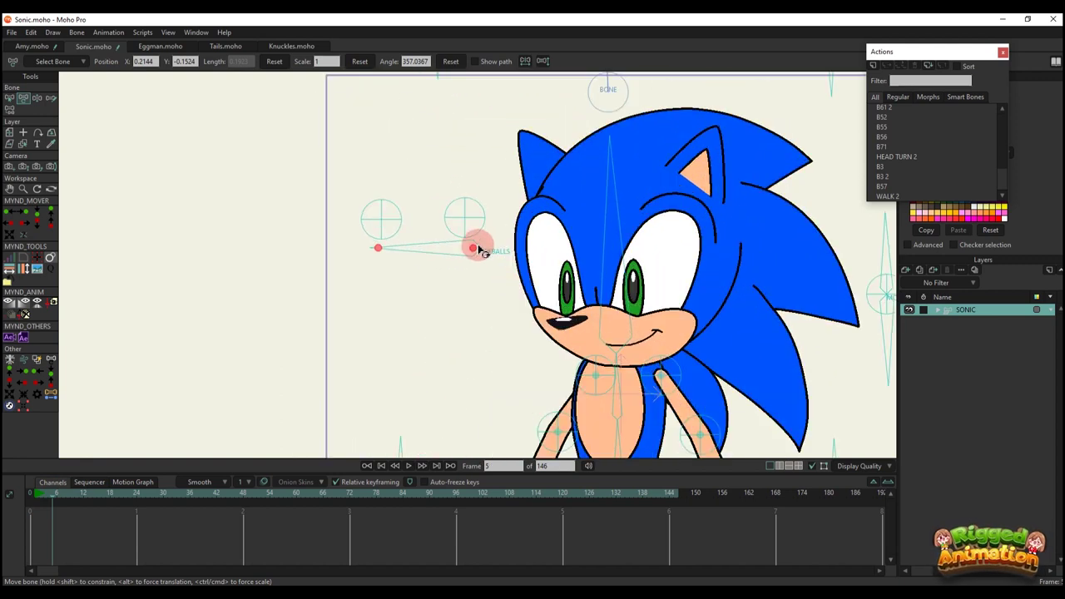
left_click_drag(479, 251, 484, 174)
mouse_move(388, 223)
left_mouse_down()
mouse_move(375, 171)
mouse_move(381, 208)
left_mouse_up()
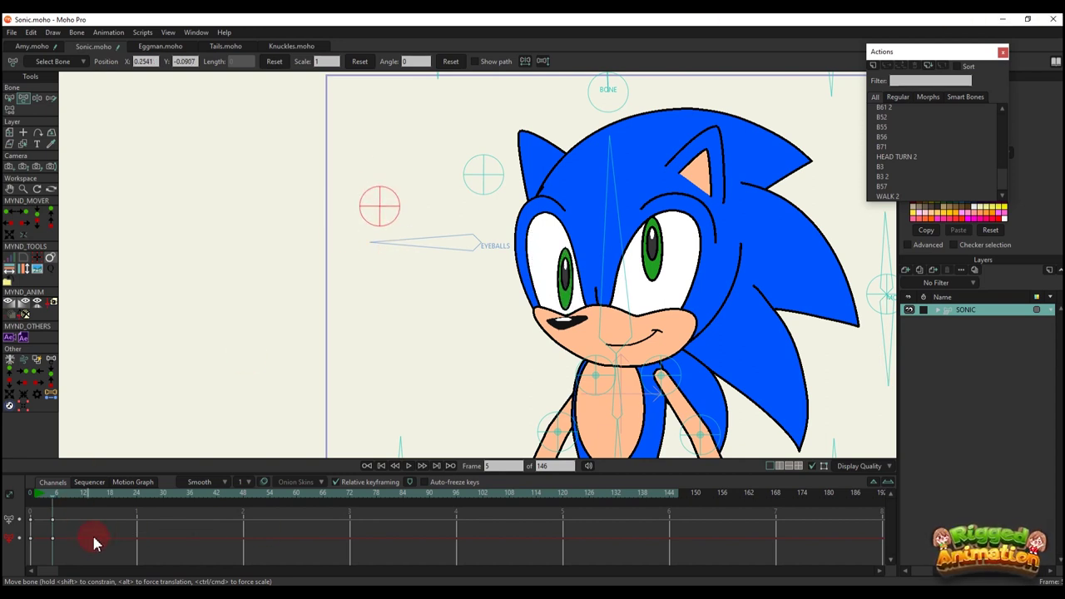
- Undo the eyeball moves and rotate the MOUTH bones through several of Sonic's mouth shapes, playing back the animation
key("ctrl+z")
key("ctrl+z")
scroll(396, 319, "down", 1)
left_click_drag(722, 293, 623, 278)
scroll(678, 259, "up", 1)
left_click_drag(679, 228, 665, 348)
key("space")
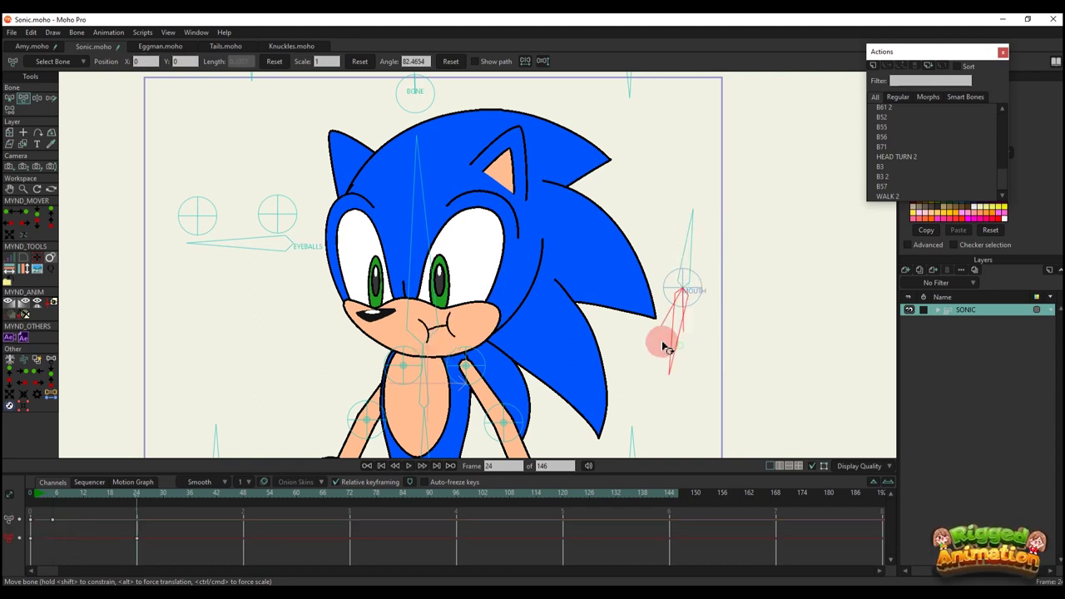
left_click_drag(681, 301, 701, 238)
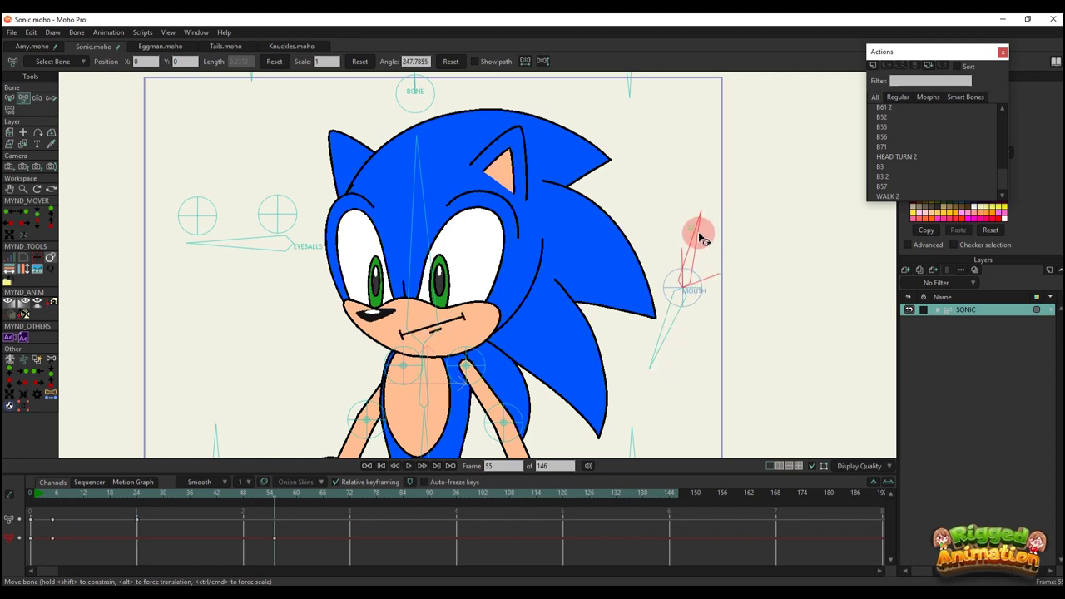
left_click_drag(680, 331, 674, 356)
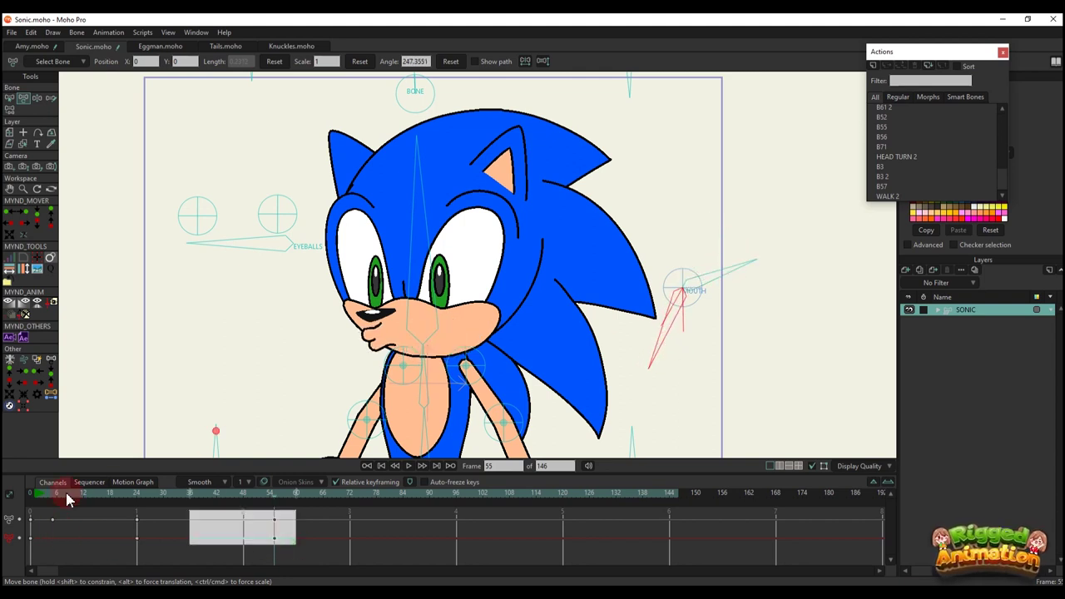
- Rotate the HAND L and HAND R bones to test Sonic's hand shapes, and delete the recorded keyframes
scroll(618, 261, "down", 3)
scroll(547, 350, "up", 1)
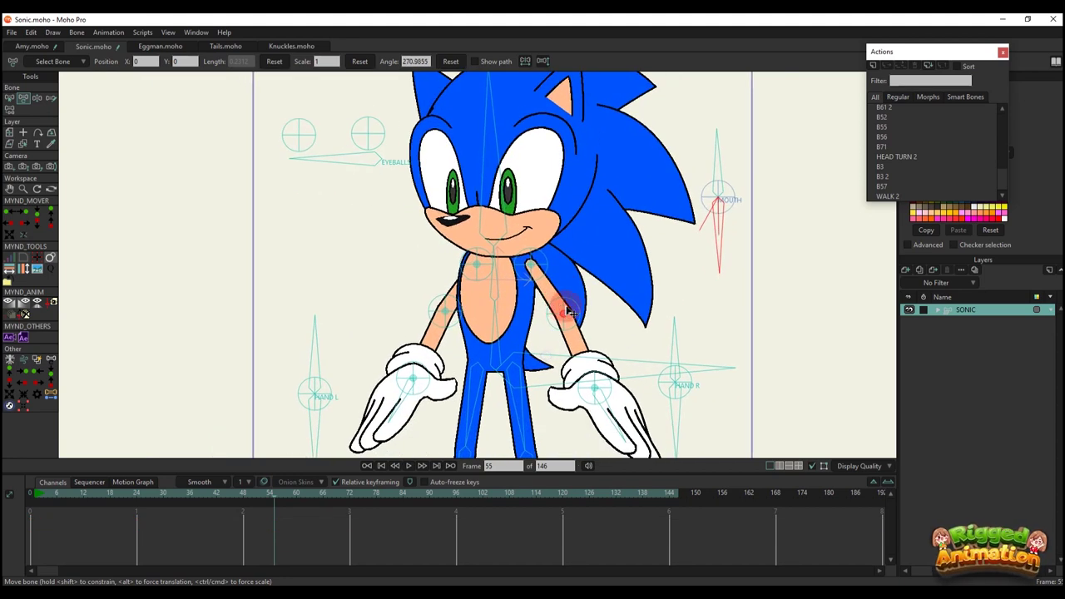
scroll(499, 304, "down", 3)
scroll(497, 308, "up", 5)
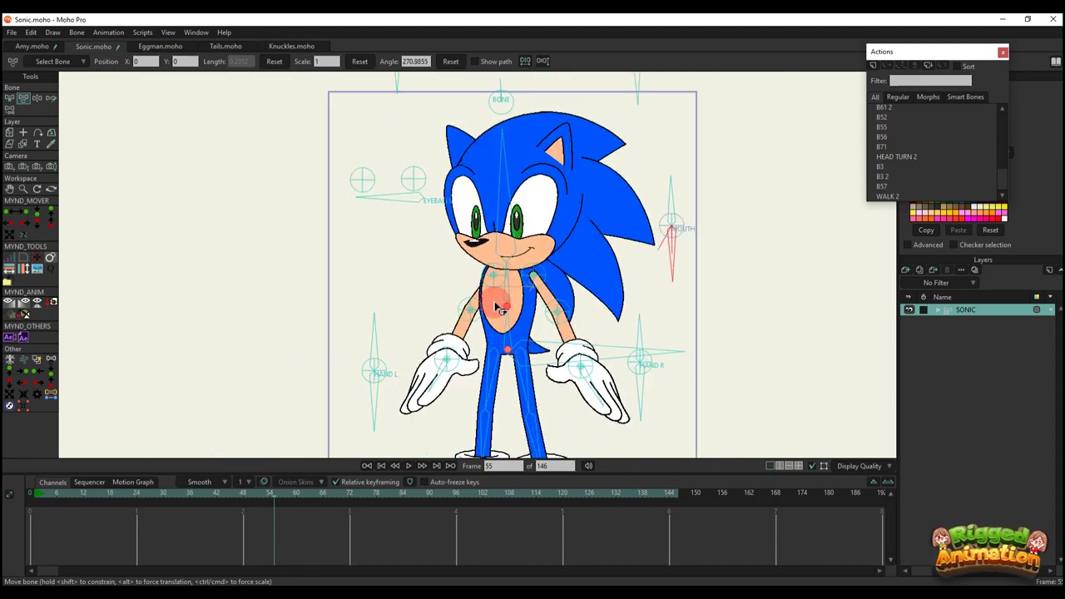
left_click(304, 304)
left_click_drag(304, 304, 375, 399)
key("Delete")
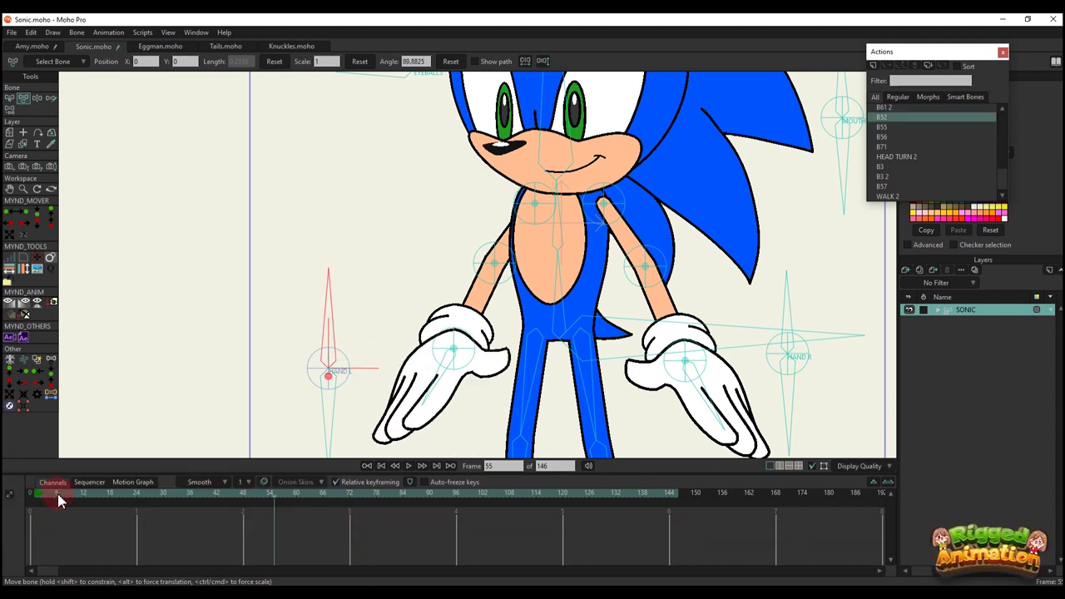
left_click_drag(787, 302, 720, 337)
scroll(720, 335, "down", 2)
left_click_drag(179, 542, 12, 407)
key("Delete")
- Rotate the lower HAND L bone and move both of Sonic's hand controls at frame 6 to test the arm bends
left_click_drag(408, 370, 384, 305)
scroll(478, 283, "up", 2)
left_click_drag(486, 294, 565, 249)
left_click(365, 365)
left_click_drag(688, 306, 617, 297)
left_click_drag(539, 287, 475, 238)
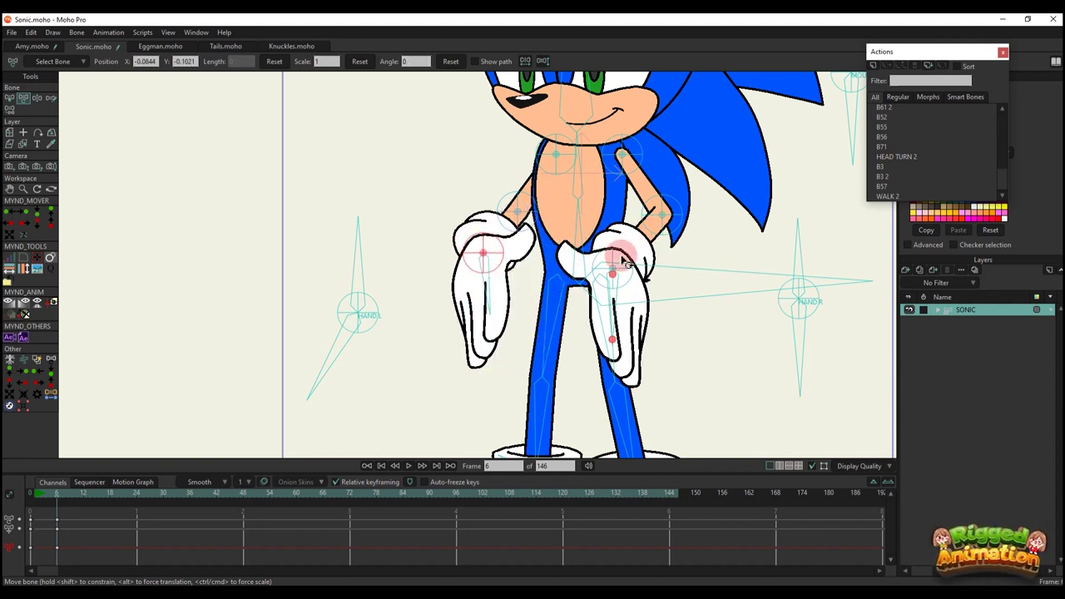
left_click_drag(623, 247, 722, 281)
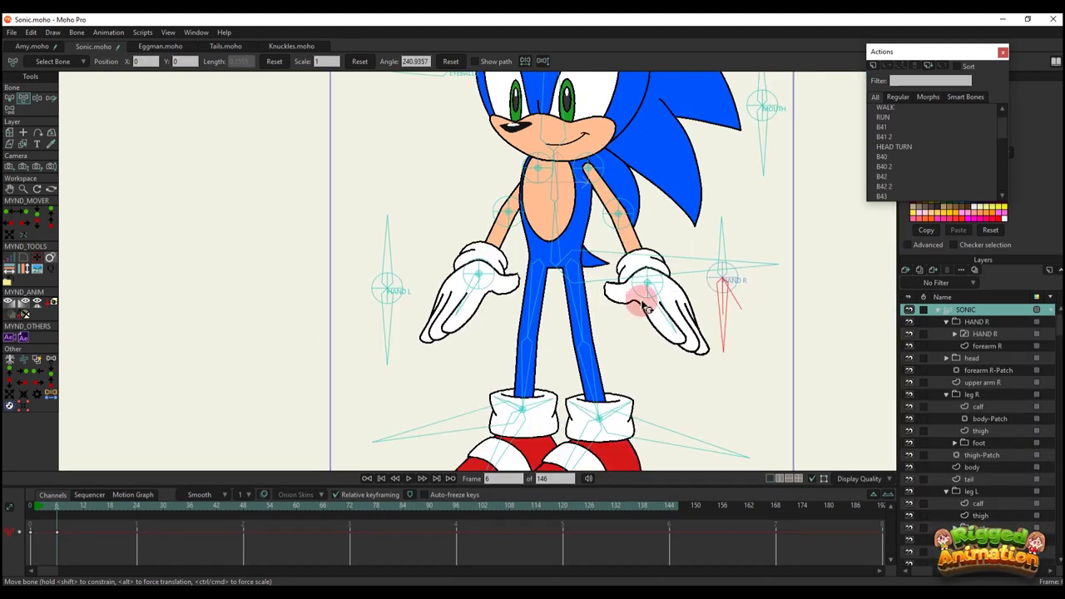
- Rotate the lower HAND R bone and move Sonic's right hand behind his body and back out at frame 6
left_click_drag(646, 297, 678, 203)
left_click_drag(670, 240, 506, 250)
left_click_drag(518, 292, 493, 263)
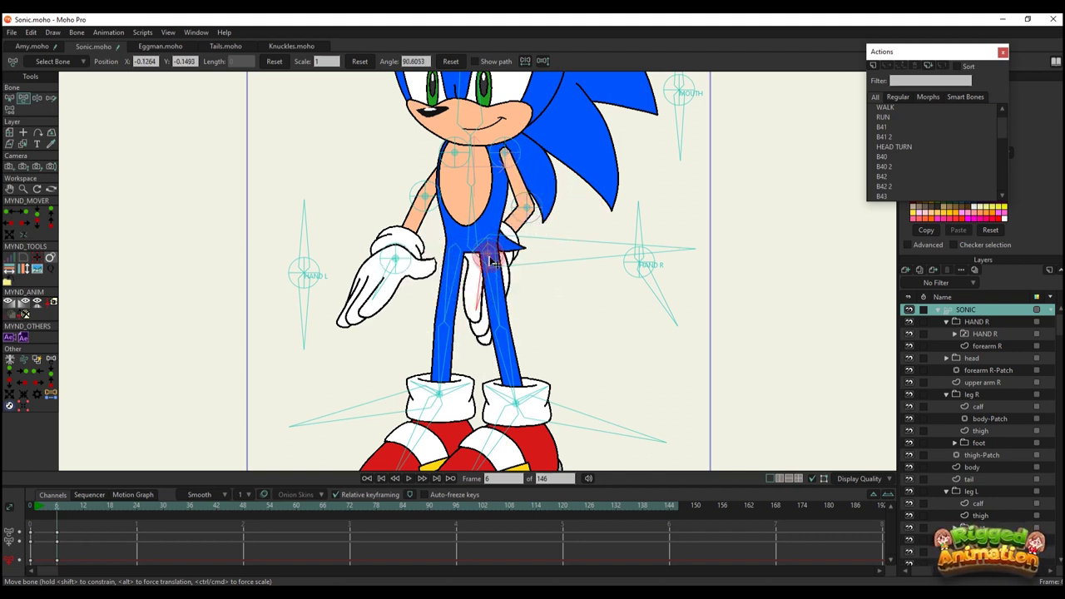
left_click_drag(522, 213, 619, 259)
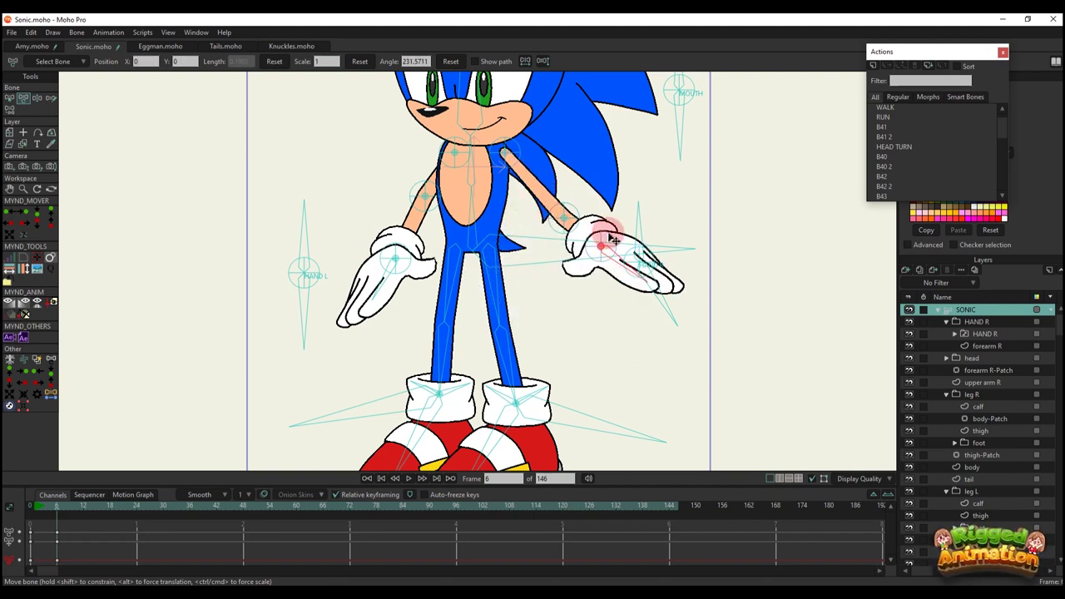
left_click_drag(656, 300, 530, 189)
- Lift and rotate Sonic's left foot at frame 6 to test the knee bend and ankle rotation
scroll(566, 247, "down", 2)
scroll(565, 247, "up", 2)
key("z")
scroll(472, 317, "up", 2)
key("t")
mouse_move(456, 368)
left_mouse_down()
mouse_move(430, 351)
mouse_move(449, 363)
left_mouse_up()
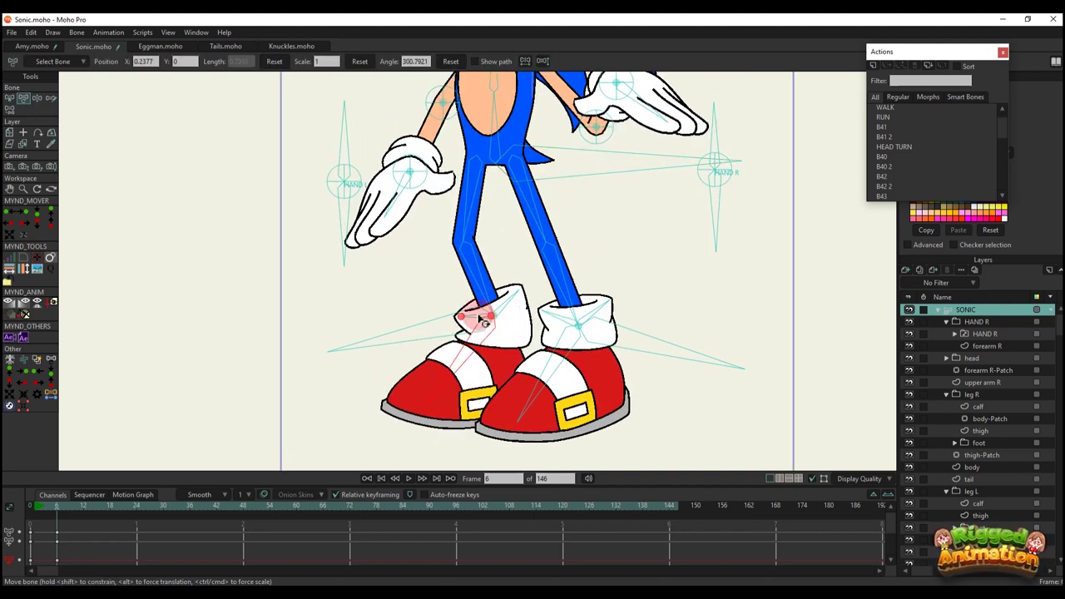
left_click_drag(477, 319, 442, 283)
scroll(686, 247, "down", 2)
scroll(686, 247, "up", 2)
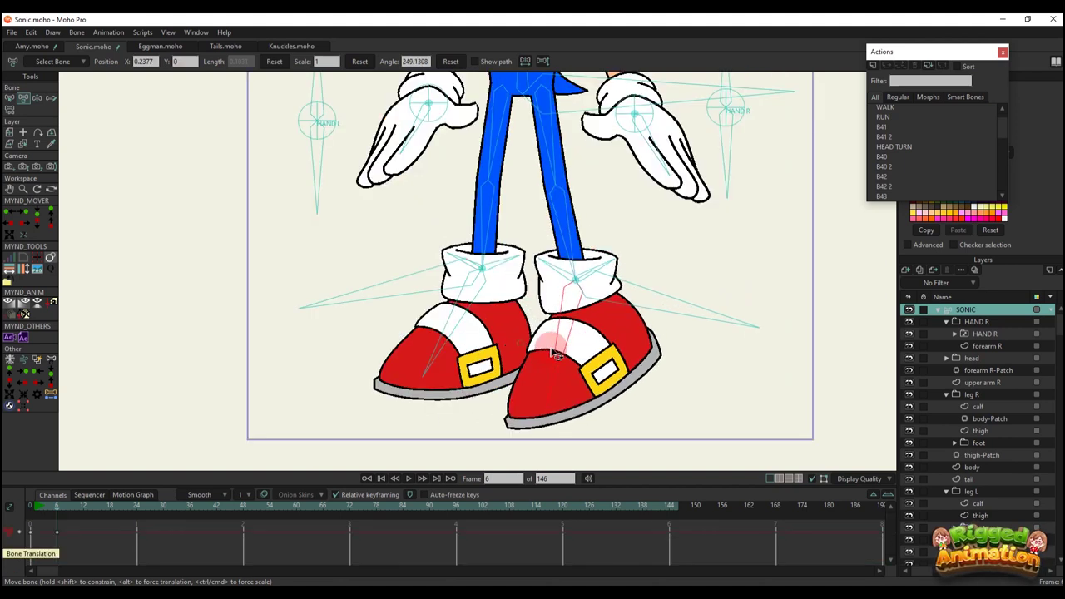
- Pose Sonic's right foot and right hand at frame 6 to test the limb bends, and delete the recorded keyframes
left_click_drag(525, 358, 662, 261)
left_click_drag(662, 262, 590, 323)
left_click_drag(572, 166, 610, 233)
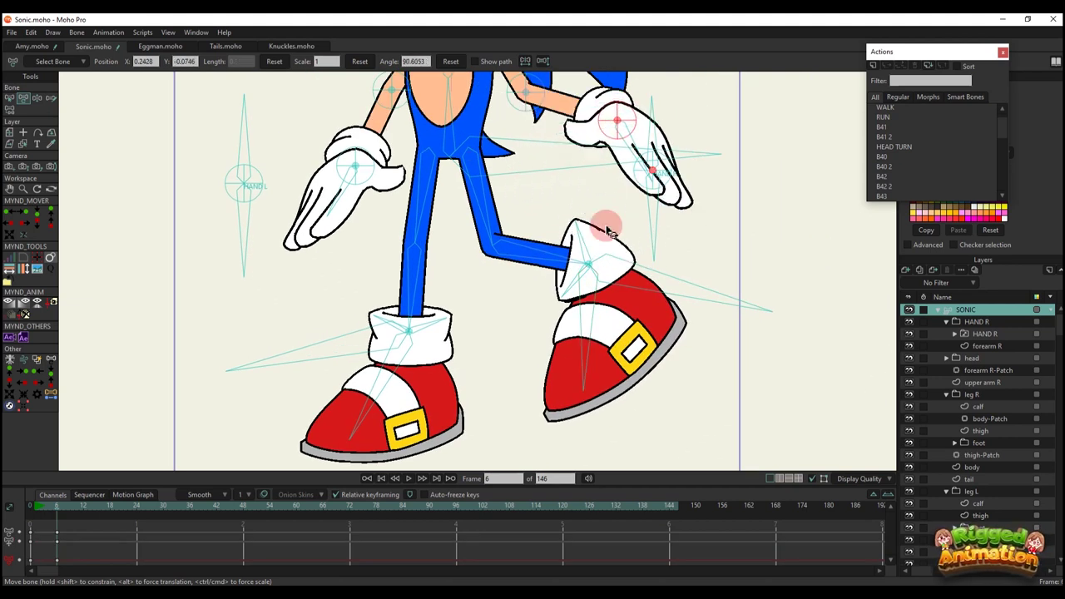
left_click_drag(618, 272, 585, 235)
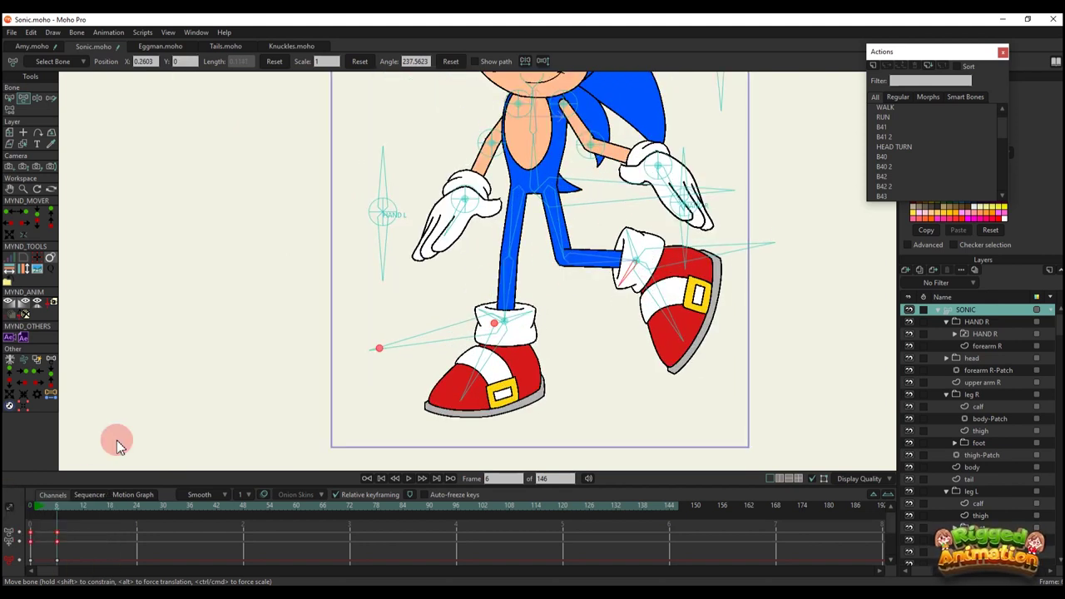
left_click(30, 505)
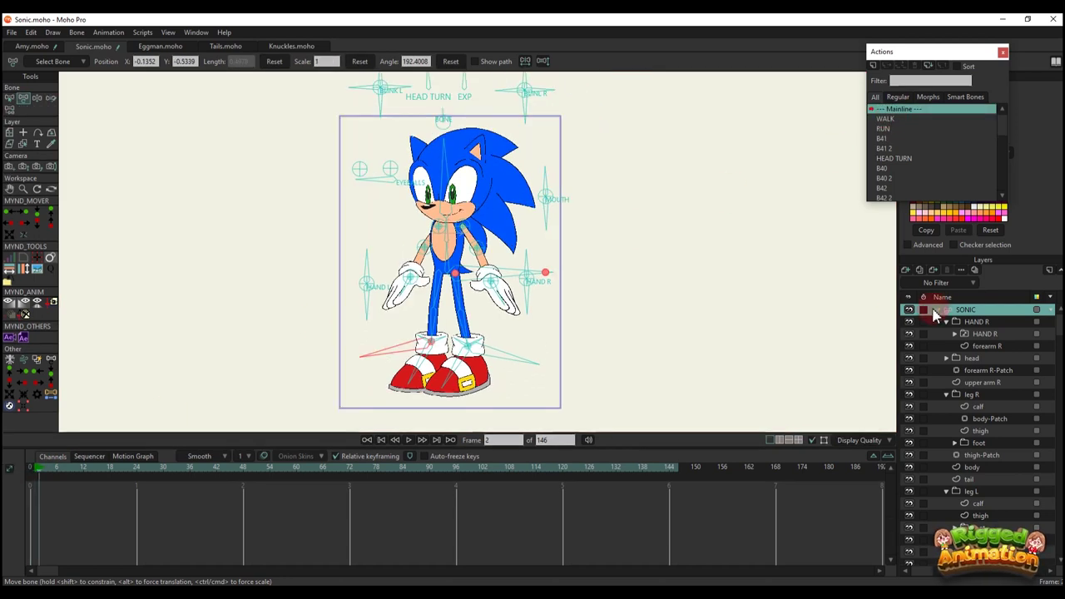
- Collapse the SONIC layer group, insert the WALK action at frame 1 of the main timeline and play it
left_click(938, 310)
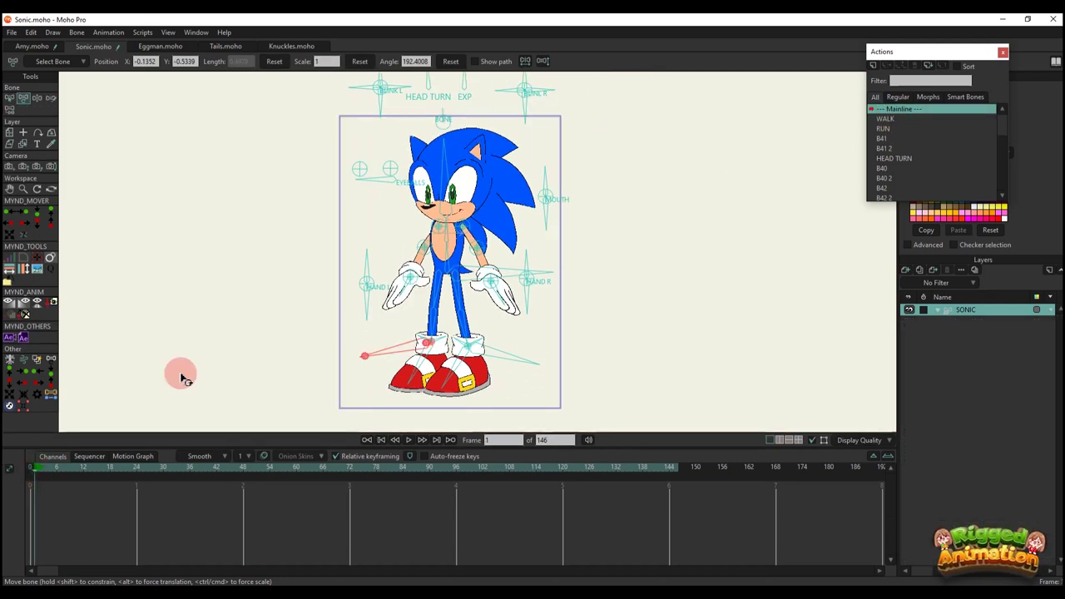
left_click(892, 121)
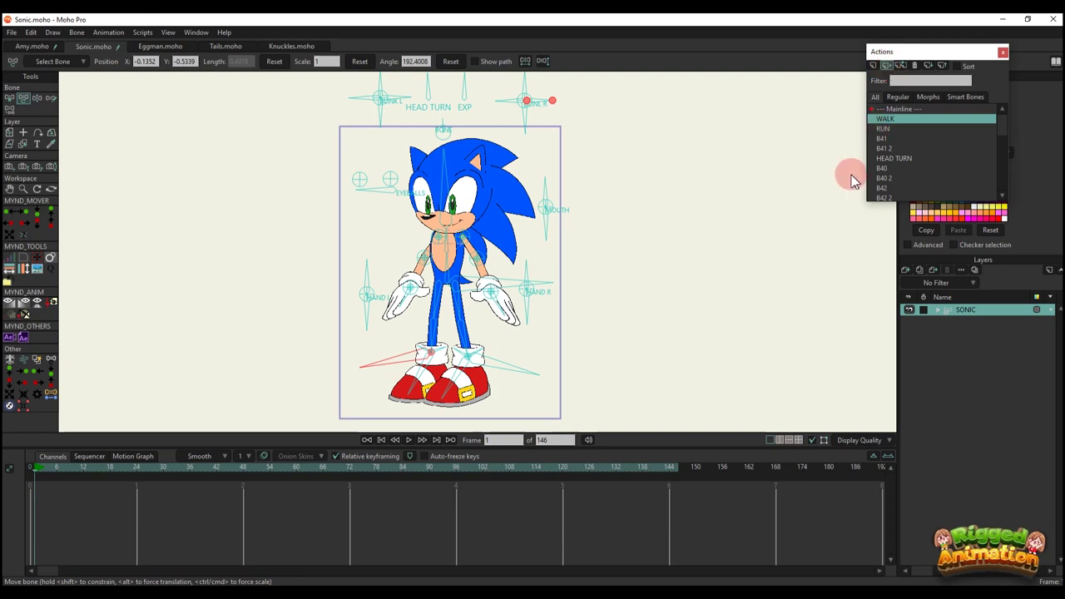
key("space")
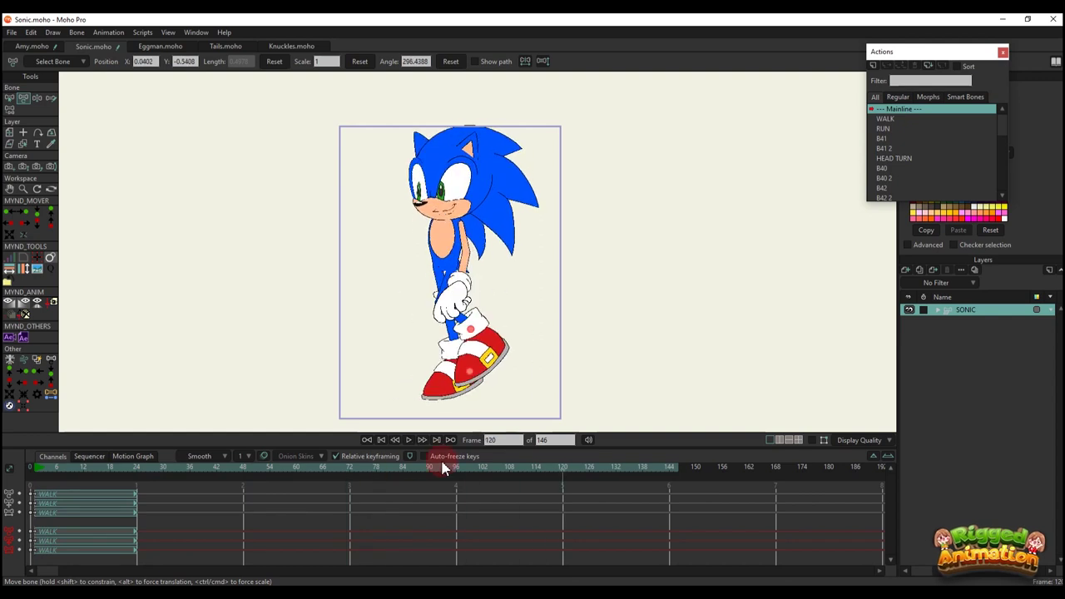
- Set the animation's end frame to 2000, insert the WALK 2 action at frame 88 and play it
left_click(421, 467)
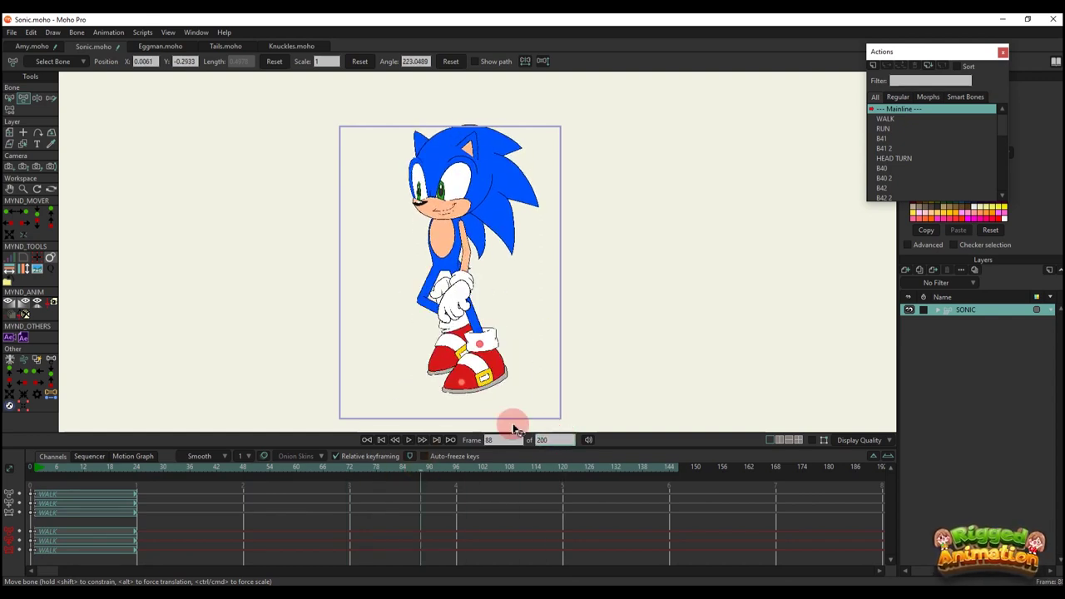
key("Return")
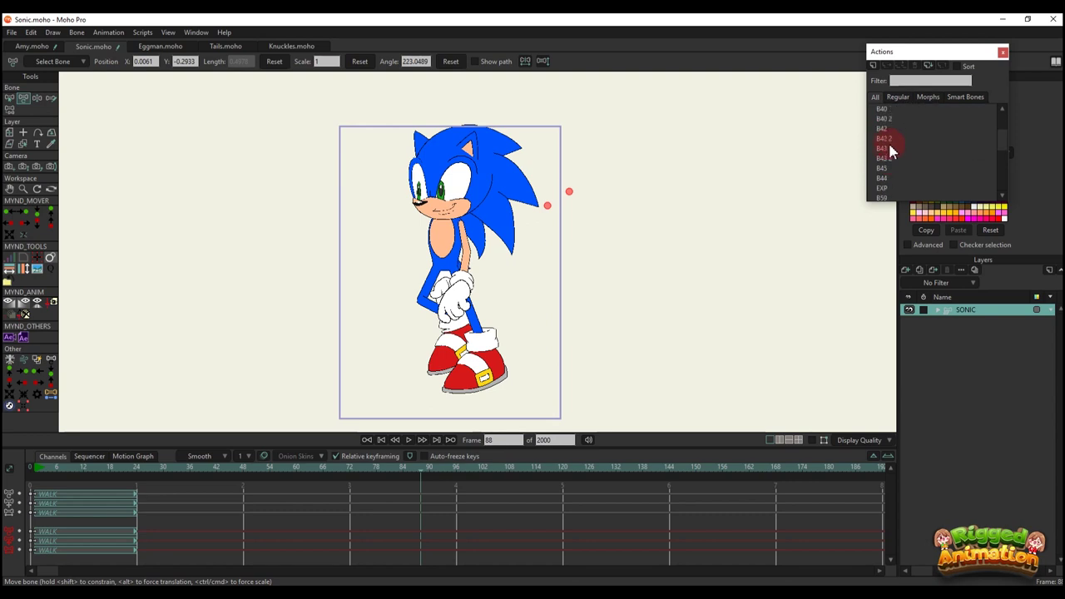
scroll(888, 163, "down", 5)
left_click(889, 197)
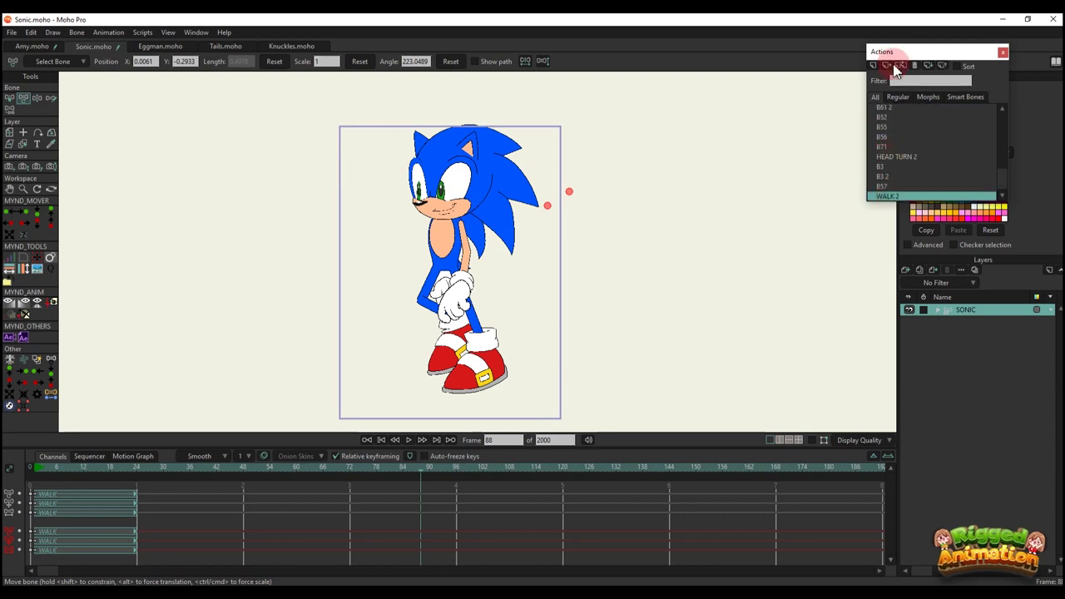
key("space")
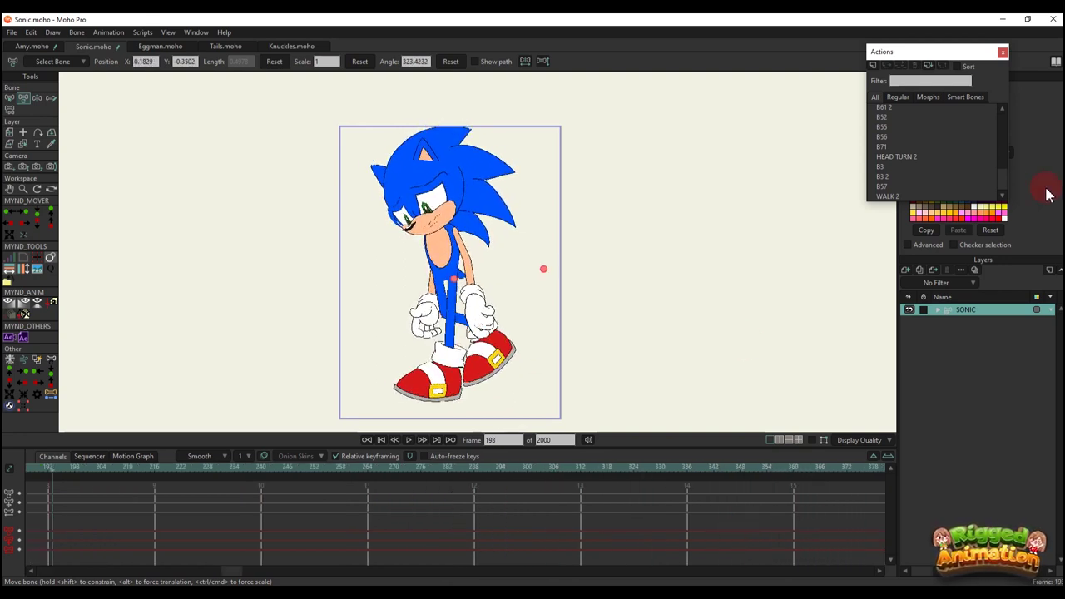
- Insert the RUN action at frame 193 of Sonic's timeline and play it back
scroll(889, 132, "up", 10)
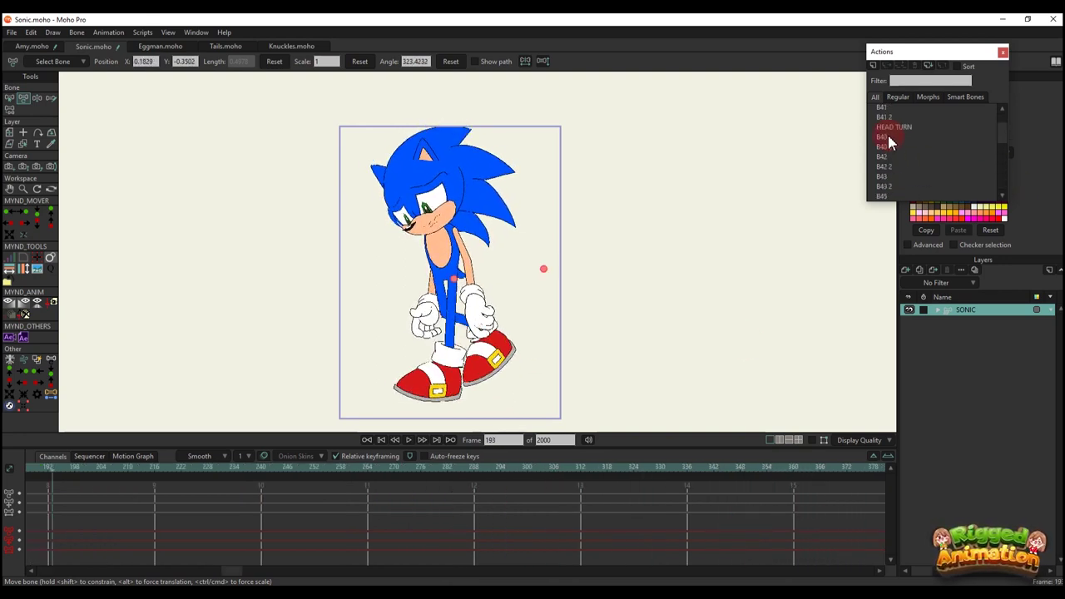
left_click(884, 119)
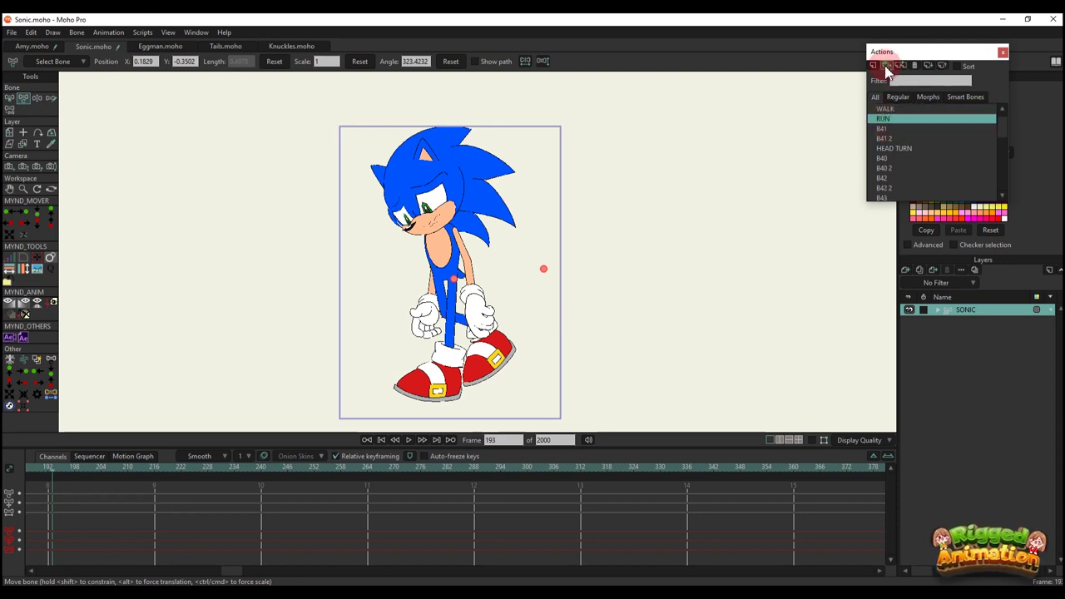
left_click_drag(421, 416, 289, 471)
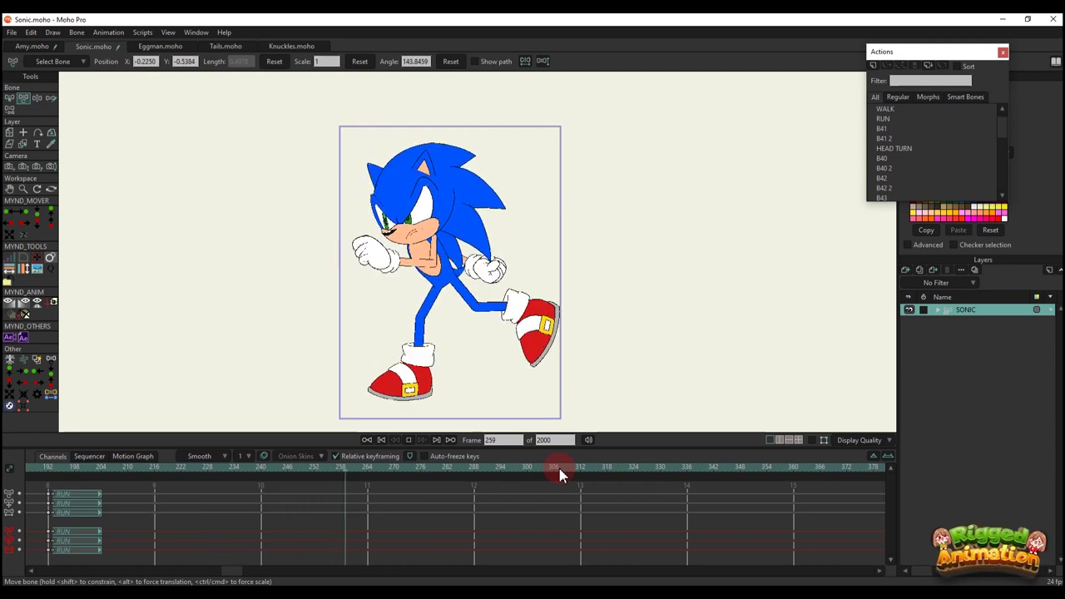
left_click(475, 469)
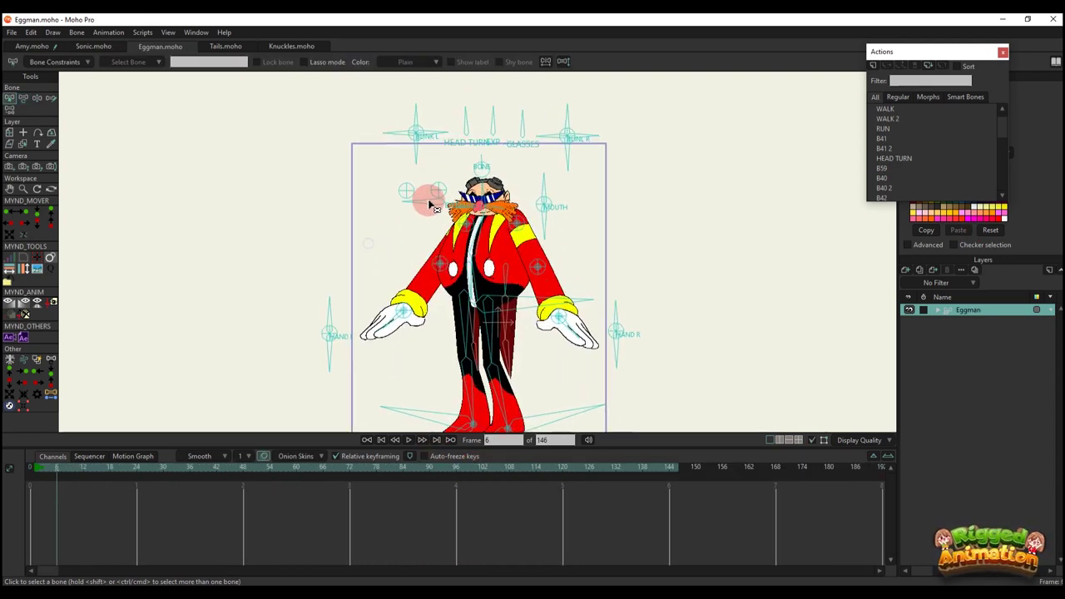
- On Eggman's rig, rotate the GLASSES bone at frame 6 to take off his glasses
scroll(429, 203, "up", 3)
left_click_drag(455, 150, 419, 220)
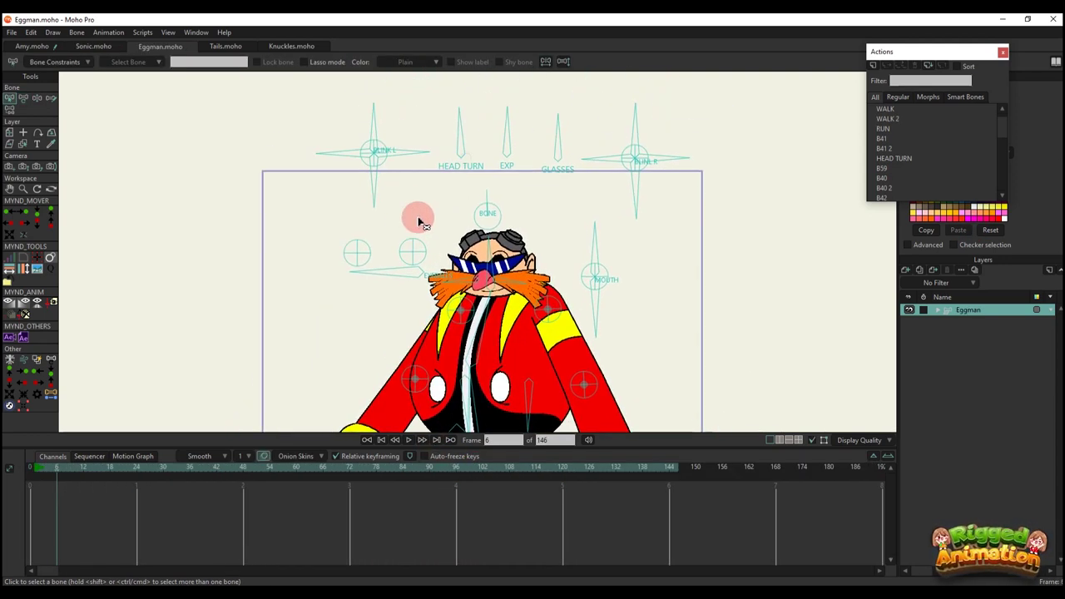
scroll(384, 158, "up", 1)
key("t")
left_click_drag(377, 109, 375, 138)
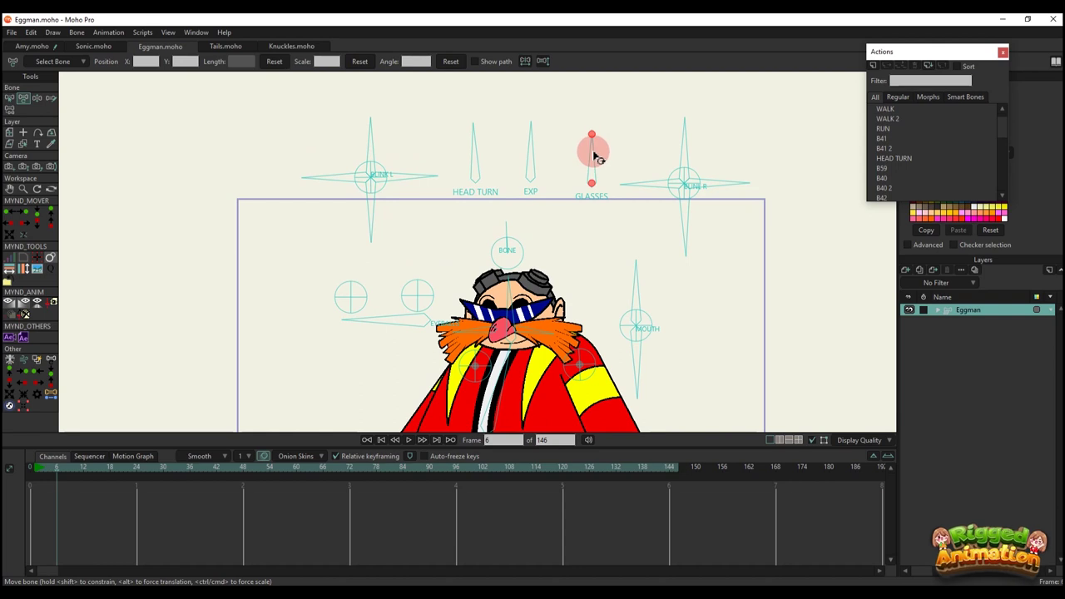
left_click_drag(594, 155, 633, 203)
left_click_drag(597, 166, 634, 253)
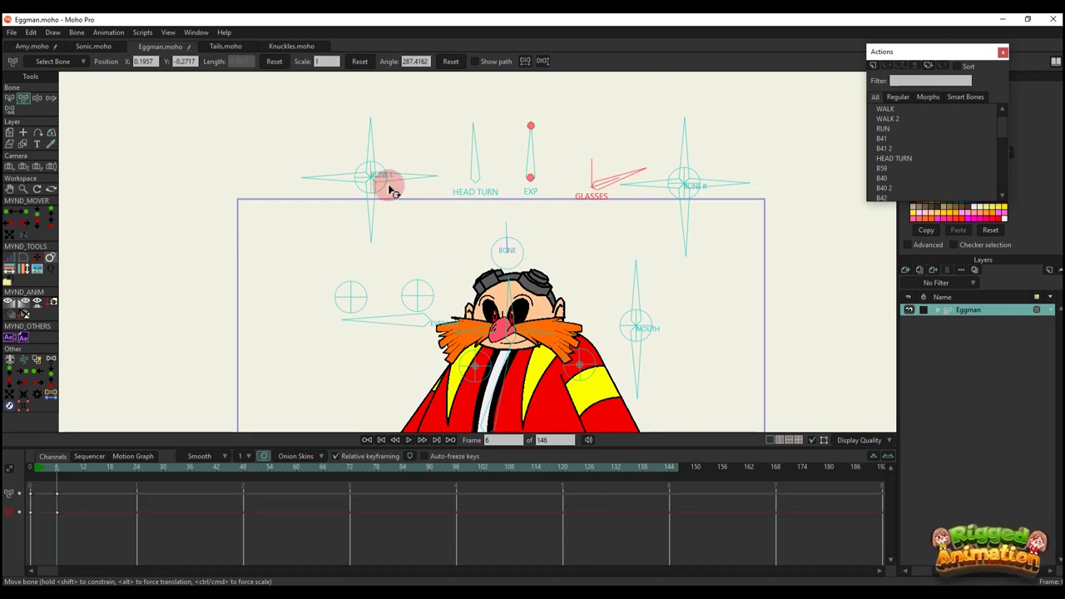
- Rotate the upper BLINK L and BLINK R bones at frame 6 to test Eggman's eyelid and brow expressions
left_click_drag(361, 139, 331, 167)
left_click_drag(692, 139, 612, 194)
left_click_drag(623, 187, 720, 187)
left_click_drag(231, 110, 336, 184)
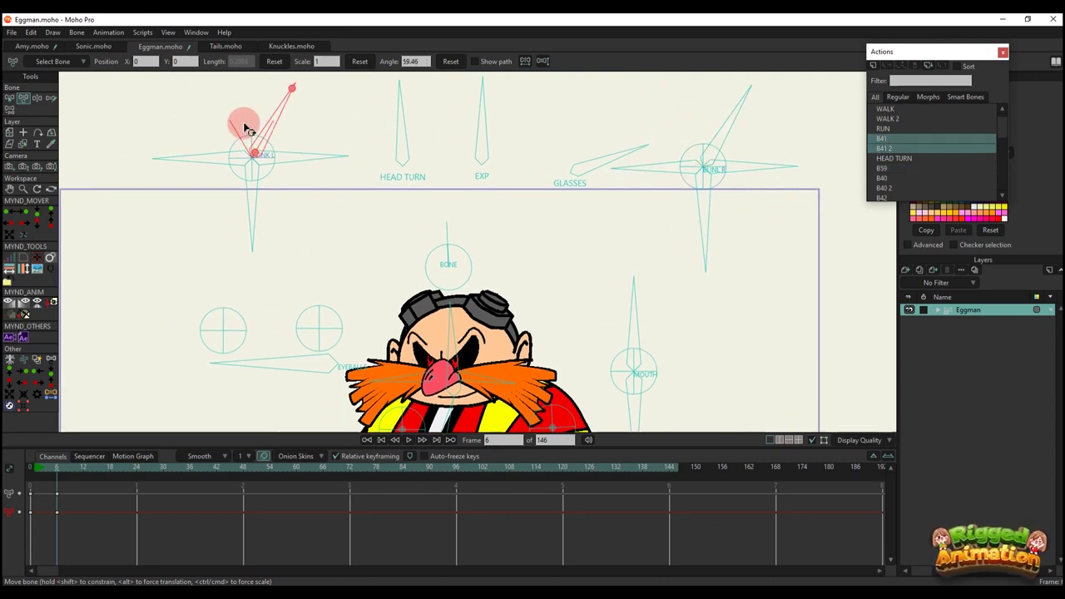
- With Eggman's glasses off at frame 6, rotate the sideways BLINK L and BLINK R bones through sad and angry brows, and delete the keyframes
left_click_drag(167, 191, 231, 88)
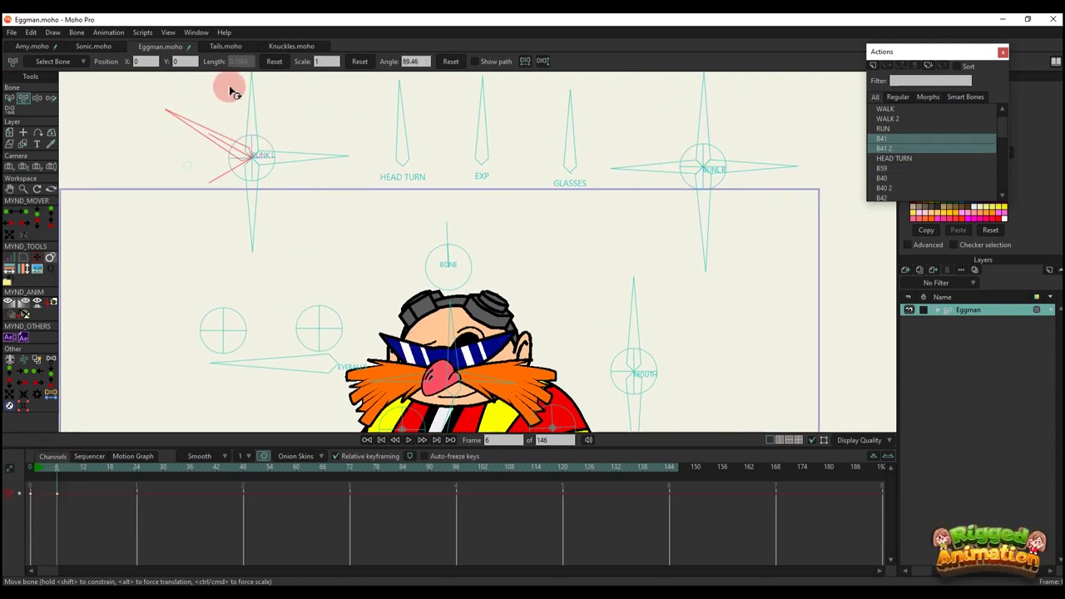
left_click_drag(571, 133, 630, 229)
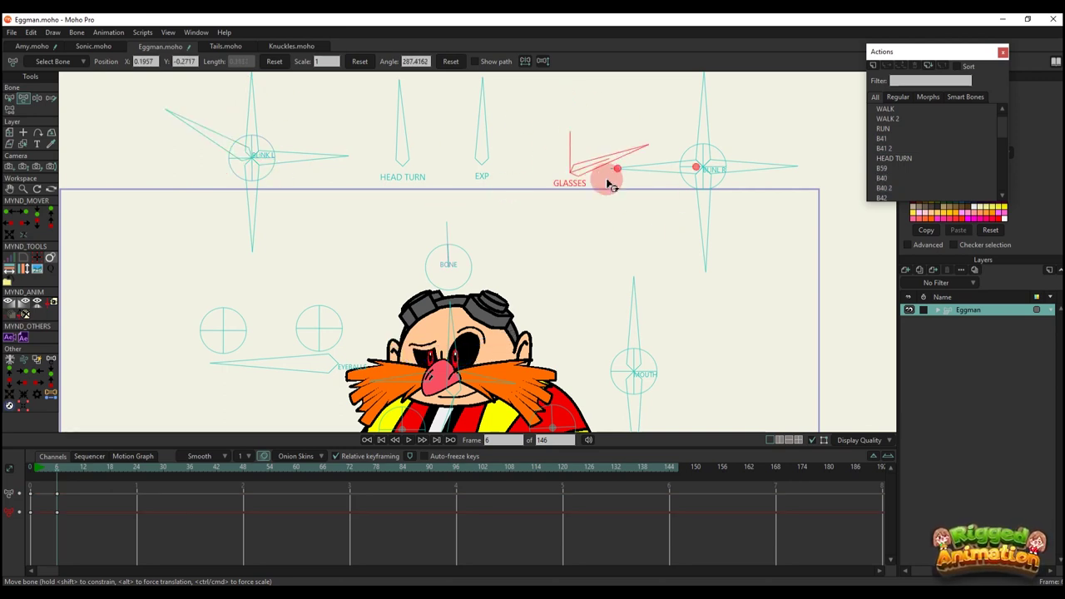
left_click_drag(607, 181, 671, 103)
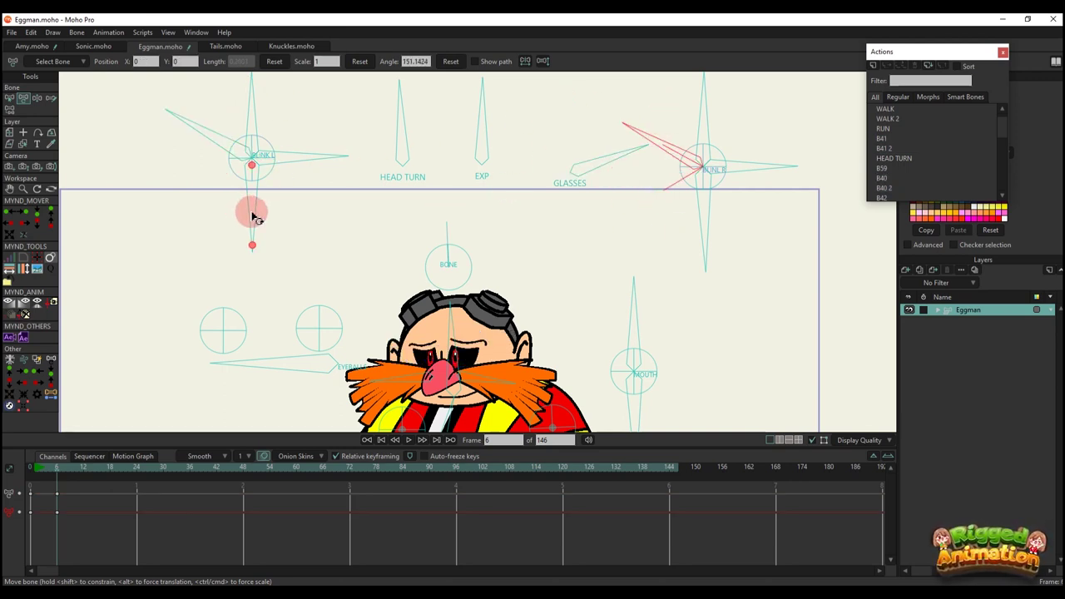
left_click_drag(219, 135, 214, 224)
left_click_drag(659, 135, 655, 225)
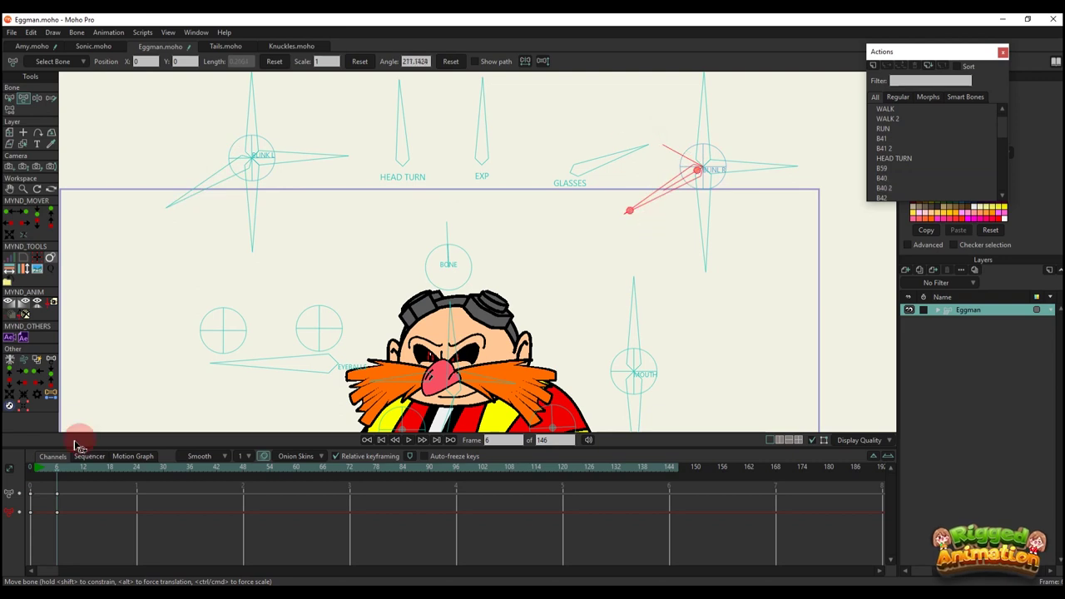
key("Delete")
- With Eggman's glasses off at frame 6, rotate the lower BLINK L and BLINK R bones to test his eyelids and brows
left_click_drag(582, 150, 642, 208)
key("ctrl+z")
left_click_drag(215, 136, 178, 202)
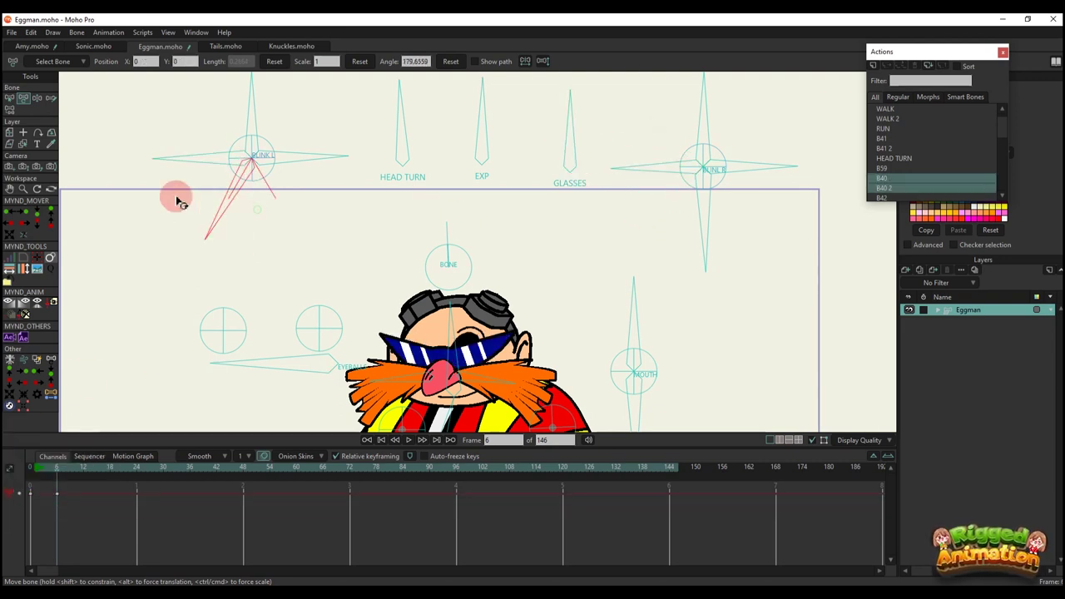
left_click_drag(591, 153, 657, 213)
left_click_drag(717, 233, 782, 223)
left_click_drag(259, 223, 425, 241)
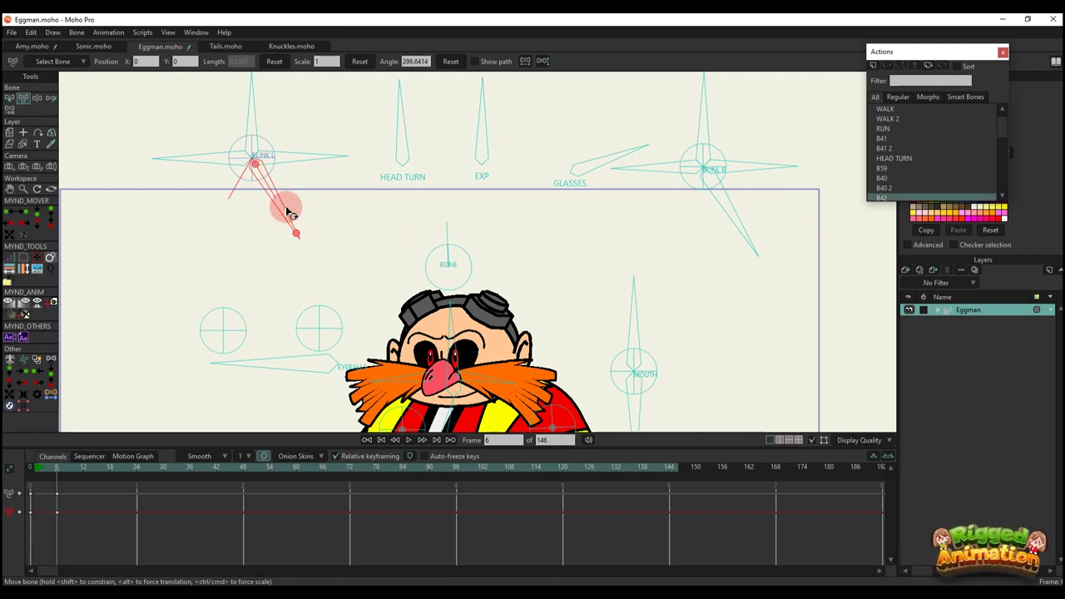
left_click_drag(287, 211, 237, 218)
left_click(450, 64)
left_click_drag(725, 226, 701, 230)
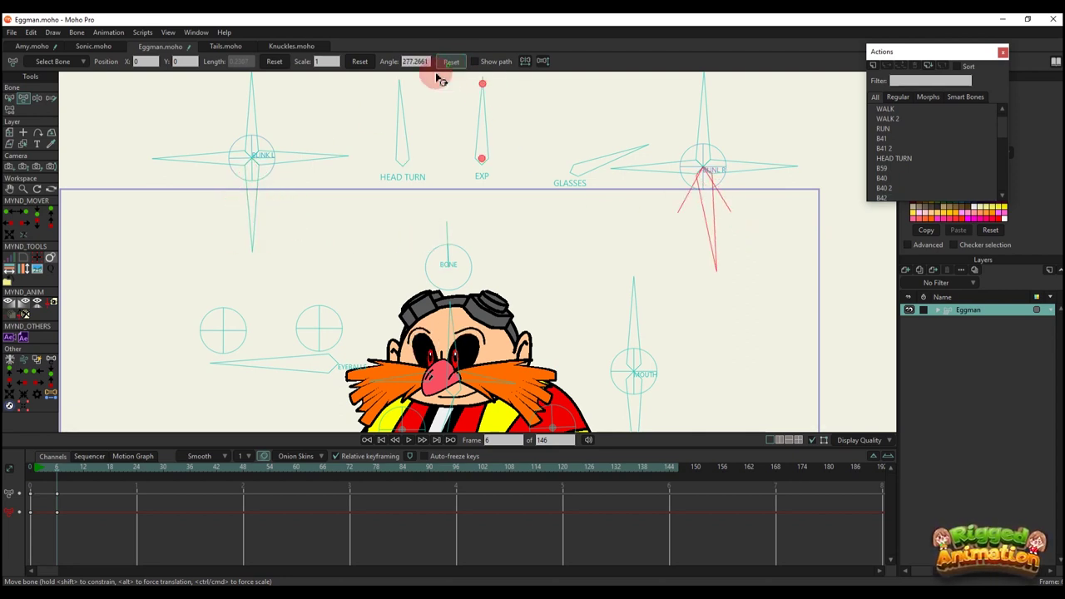
- Rotate the inner and outer side bones of BLINK L and BLINK R to test Eggman's brow expressions, and delete the keyframes
left_click_drag(333, 151, 299, 112)
left_click_drag(739, 183, 727, 230)
left_click_drag(325, 124, 313, 278)
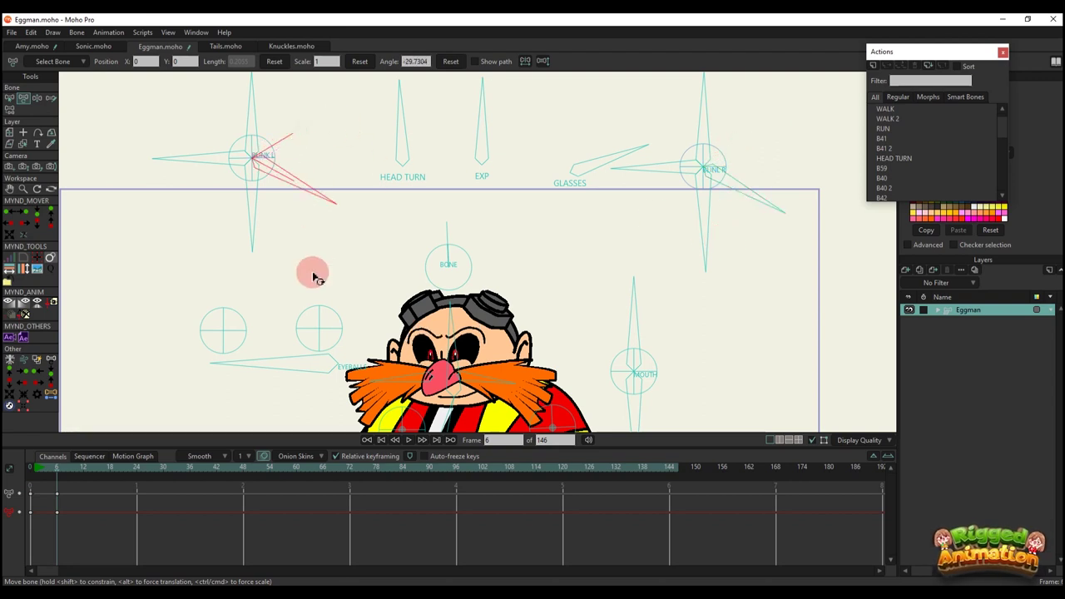
left_click(257, 219)
left_click_drag(52, 530, 6, 444)
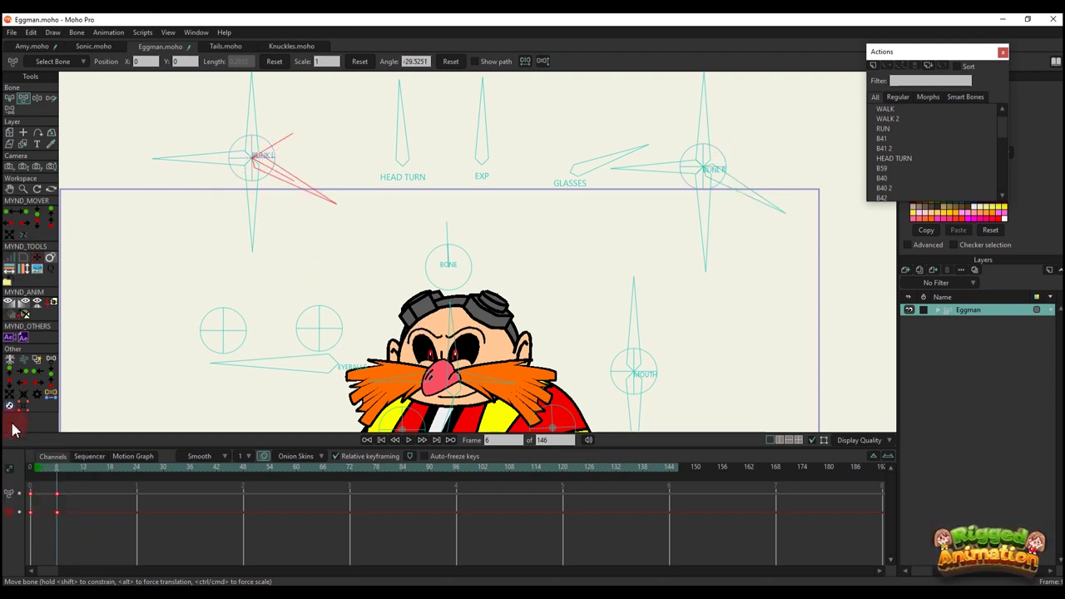
- Rotate the EXP bone through the spiral, red and shiny eye expressions while playing back the timeline, and delete the keyframes
left_click_drag(506, 179, 499, 115)
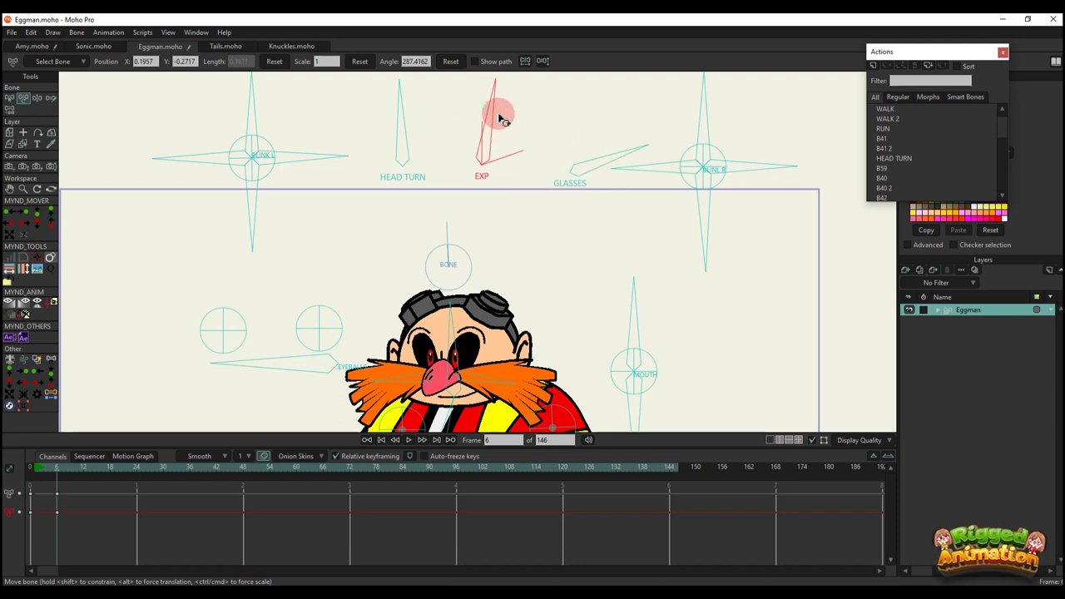
key("space")
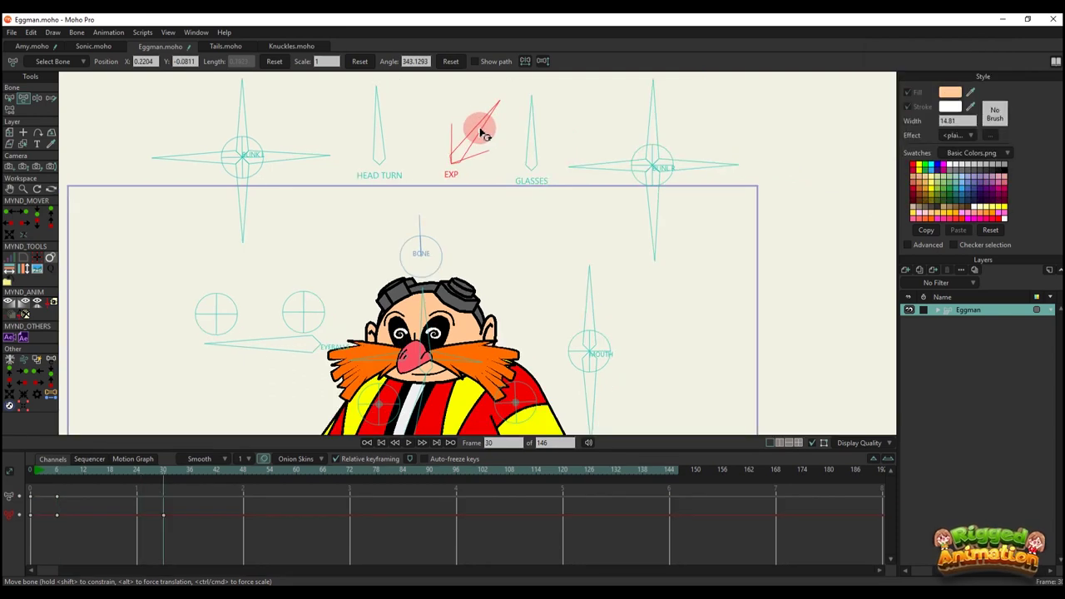
key("space")
scroll(452, 238, "up", 3)
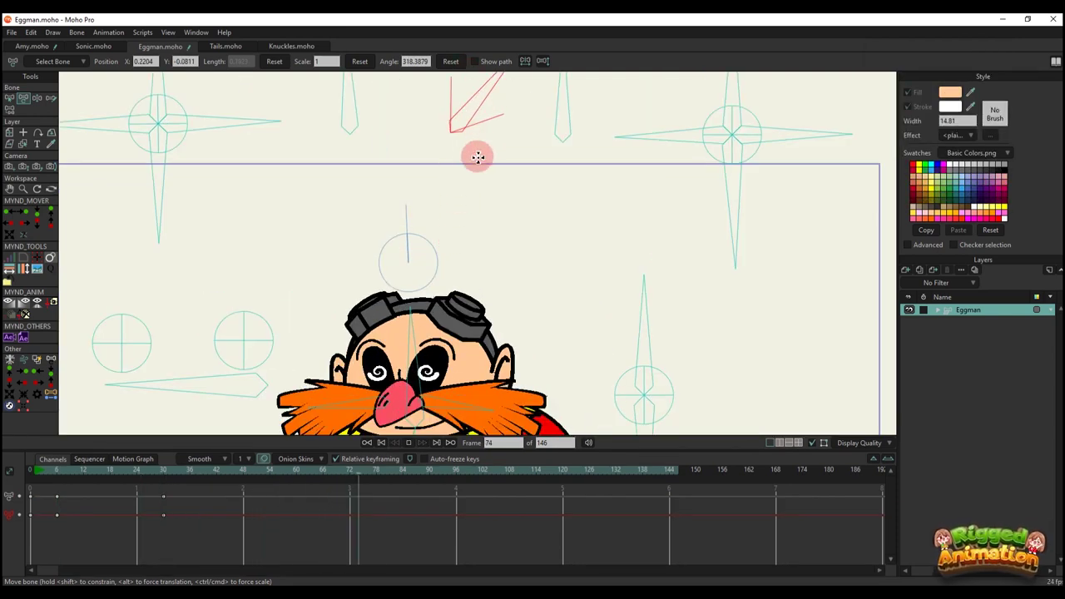
key("space")
scroll(480, 99, "down", 1)
key("space")
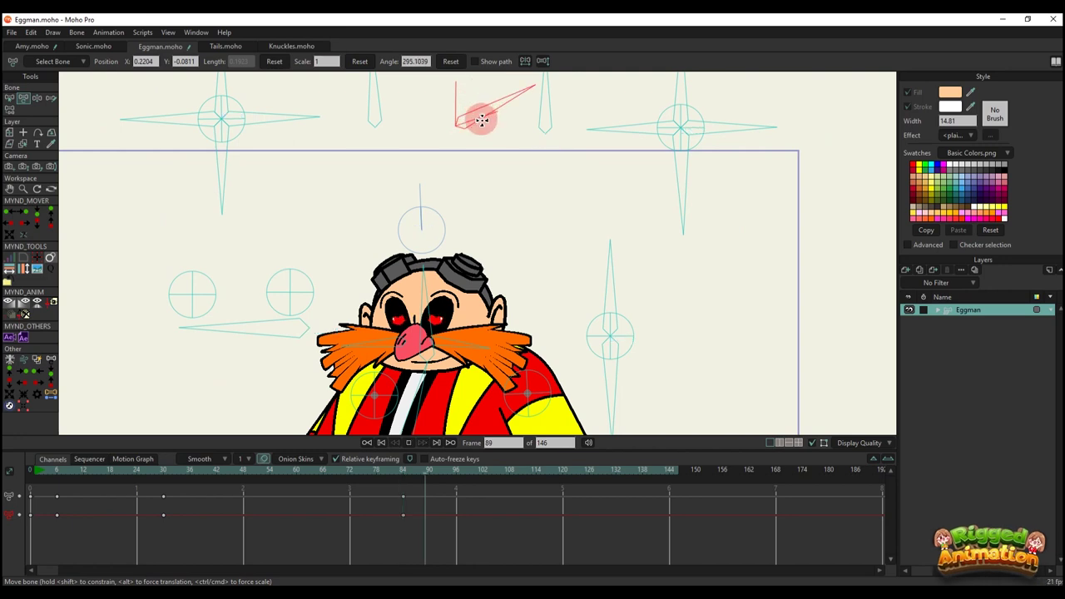
key("space")
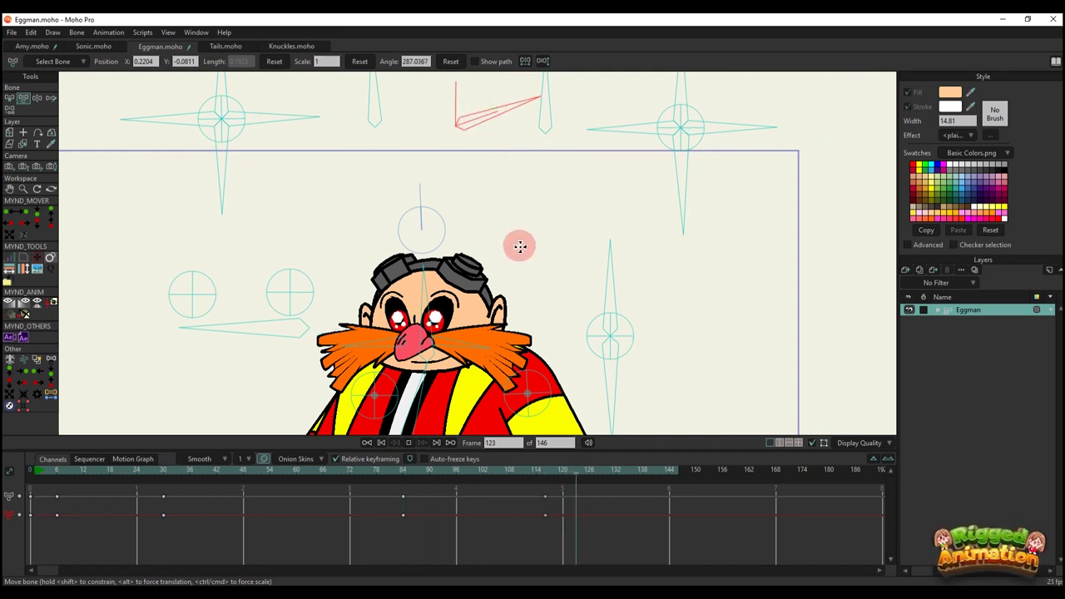
left_click_drag(618, 517, 6, 360)
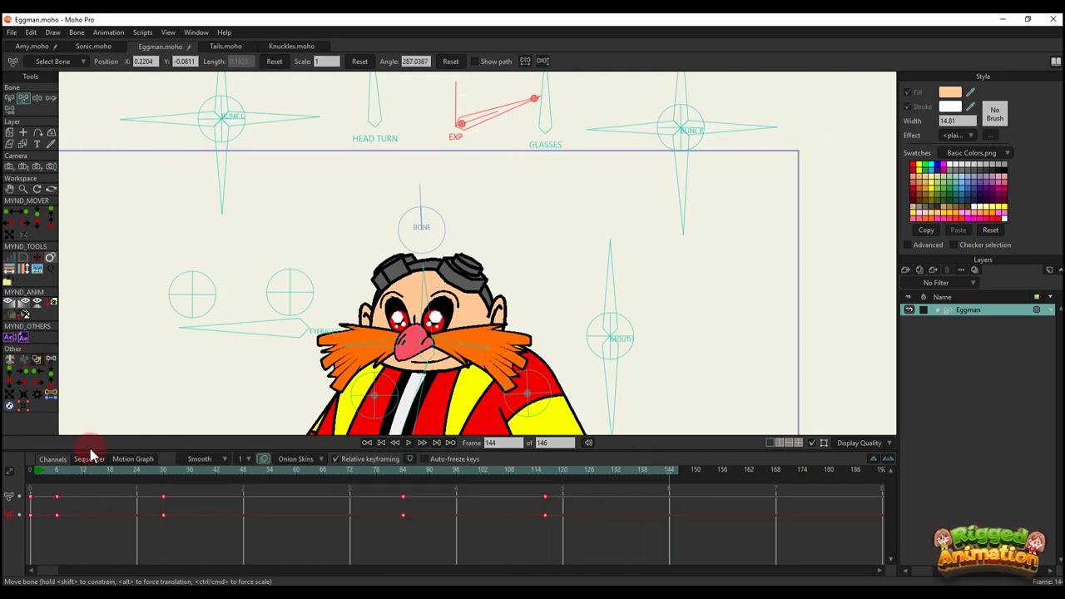
left_click(374, 288)
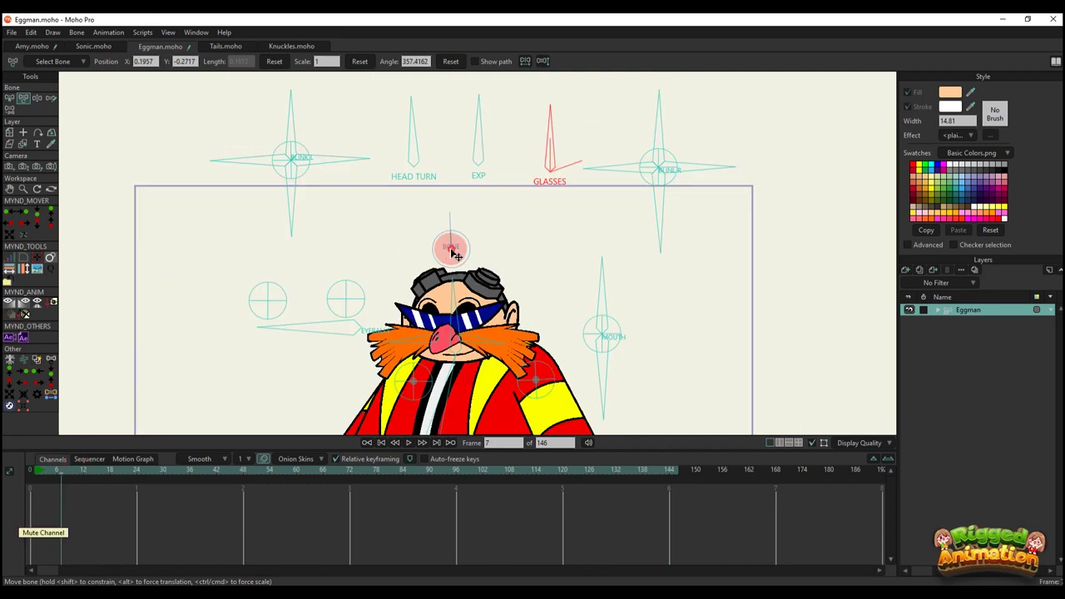
- Move the BONE control above Eggman's head at frame 7 to test his head movement
mouse_move(451, 250)
left_mouse_down()
mouse_move(435, 225)
mouse_move(485, 233)
mouse_move(449, 231)
left_mouse_up()
scroll(461, 237, "down", 6)
scroll(461, 237, "up", 1)
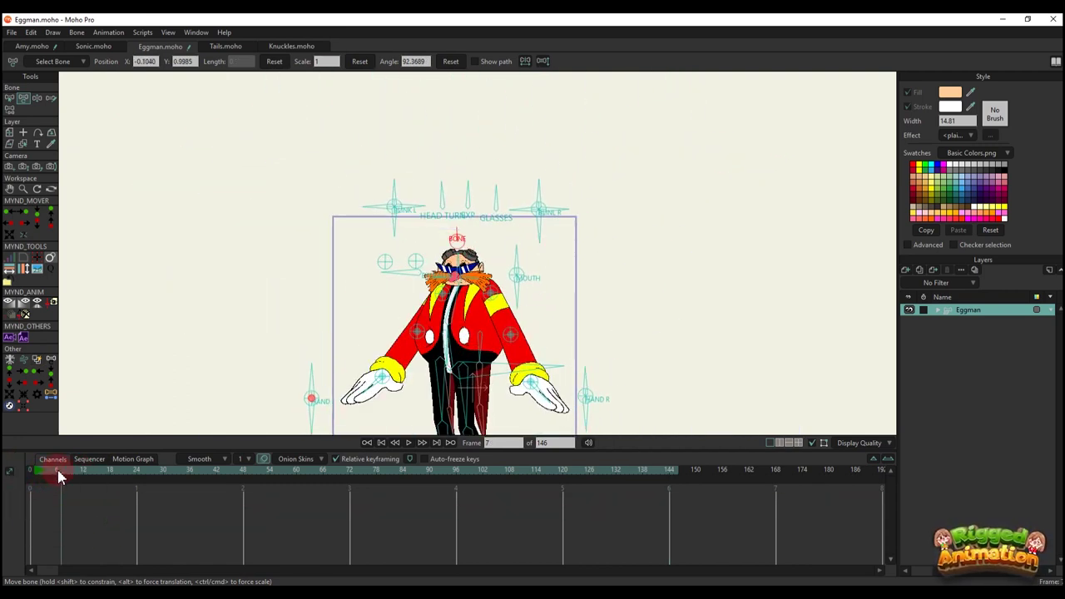
scroll(466, 266, "up", 3)
left_click(396, 273)
scroll(574, 287, "down", 3)
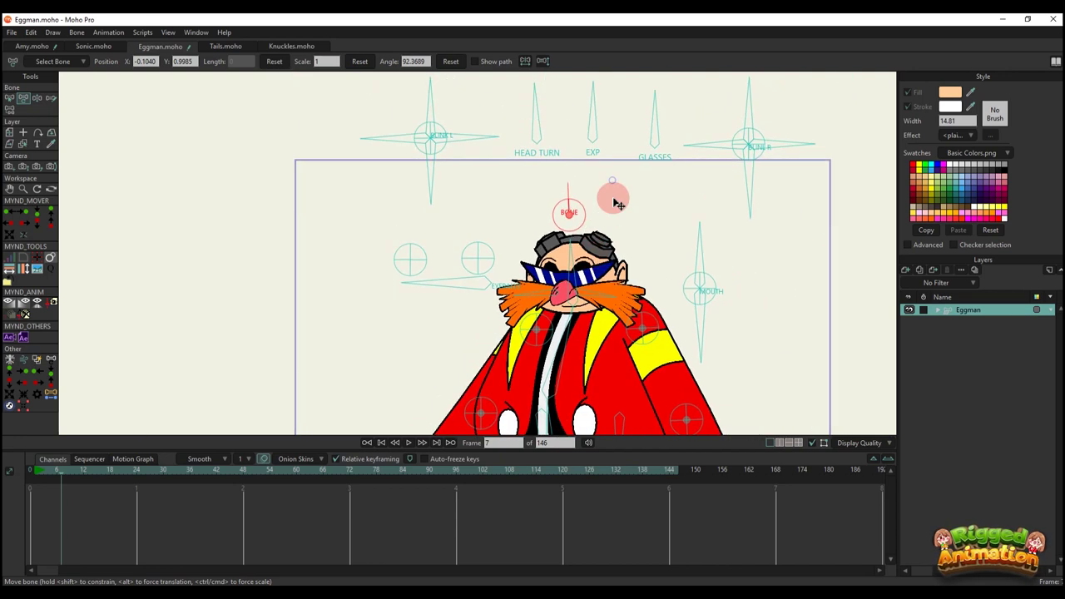
- At frame 7, take off the glasses with the GLASSES bone, move the EYEBALLS and single-eye controls, and delete the keyframes
left_click_drag(655, 125, 690, 141)
scroll(530, 260, "up", 4)
left_click(454, 303)
mouse_move(456, 304)
left_mouse_down()
mouse_move(473, 280)
mouse_move(464, 311)
mouse_move(445, 300)
mouse_move(459, 314)
mouse_move(455, 302)
mouse_move(476, 304)
left_mouse_up()
left_click_drag(436, 248, 453, 226)
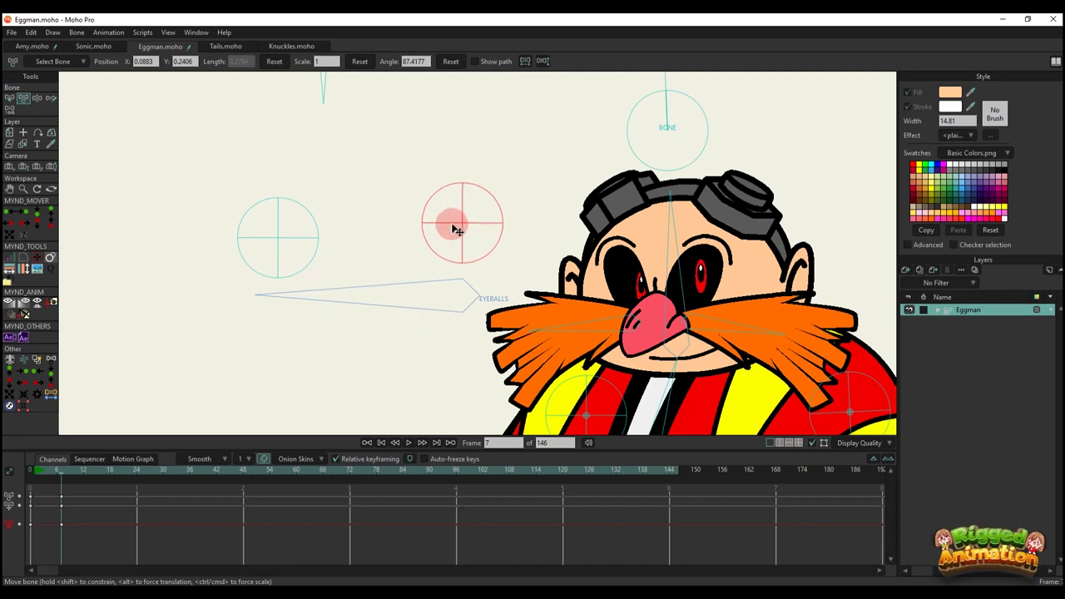
left_click_drag(274, 230, 257, 218)
left_click_drag(97, 544, 5, 448)
key("Delete")
scroll(535, 241, "down", 5)
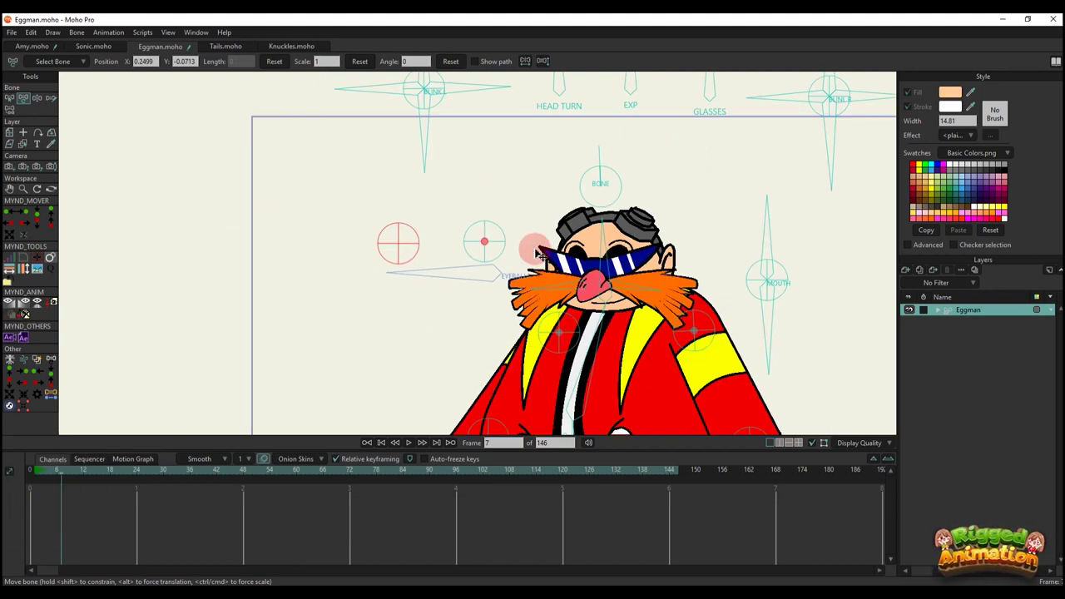
- Rotate the upper and lower MOUTH bones at frame 7 to test Eggman's mouth shapes
left_click_drag(560, 283, 508, 230)
left_click_drag(632, 196, 668, 172)
scroll(633, 182, "up", 1)
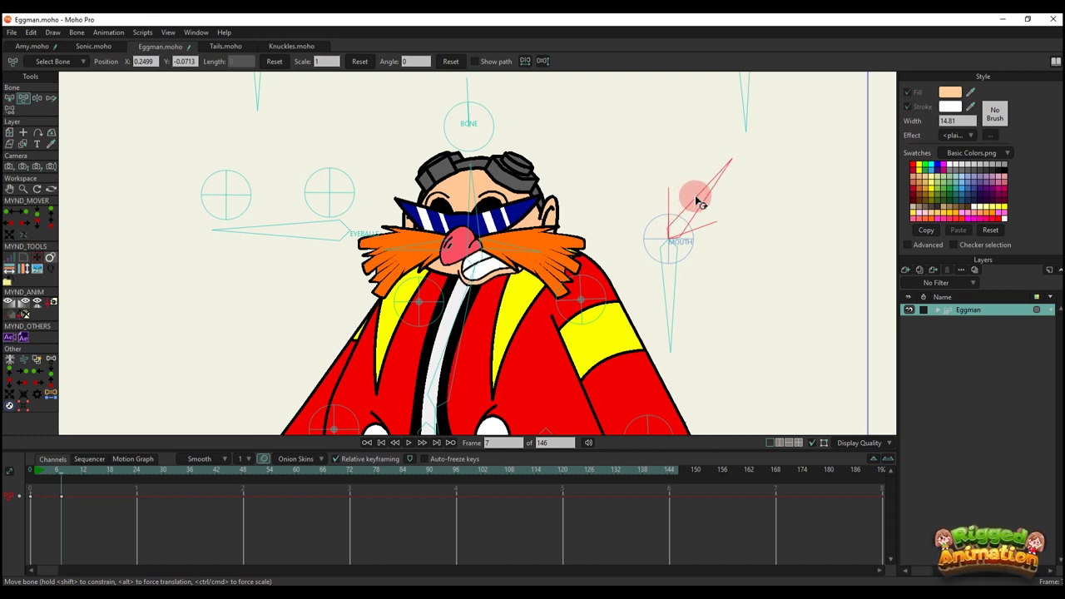
left_click_drag(711, 235, 649, 303)
scroll(628, 261, "down", 2)
left_click_drag(629, 261, 609, 208)
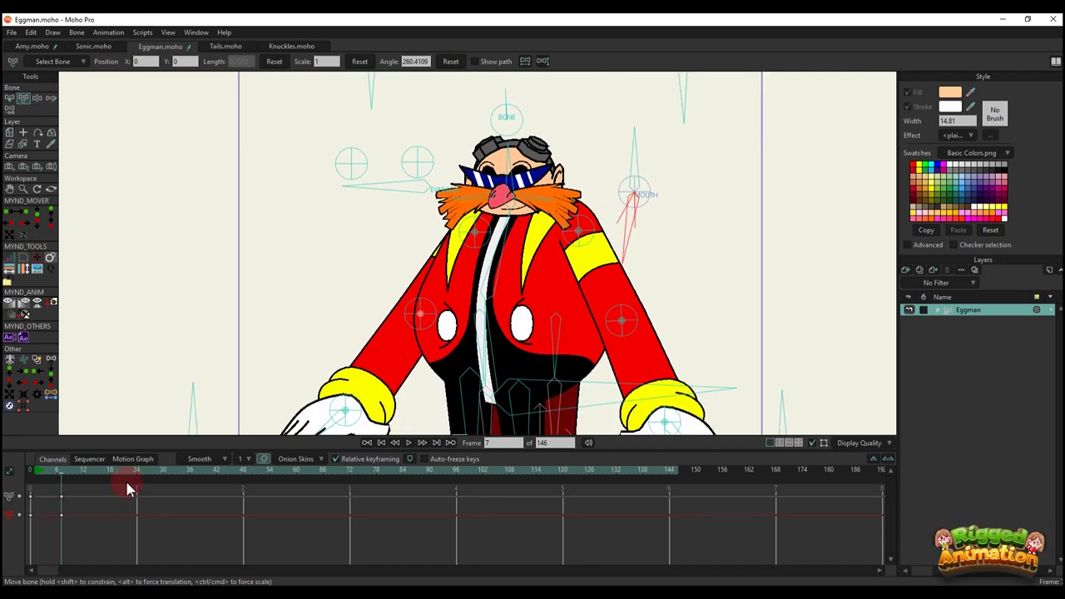
key("ctrl+z")
- Move the arm and hand controls at frame 7, rotating the lower HAND L bone to test Eggman's left arm and hand
left_click_drag(564, 353, 570, 246)
scroll(571, 245, "down", 2)
left_click_drag(400, 284, 397, 322)
scroll(327, 318, "up", 2)
mouse_move(327, 310)
left_mouse_down()
mouse_move(352, 319)
mouse_move(356, 376)
mouse_move(313, 325)
left_mouse_up()
left_click_drag(471, 306, 439, 266)
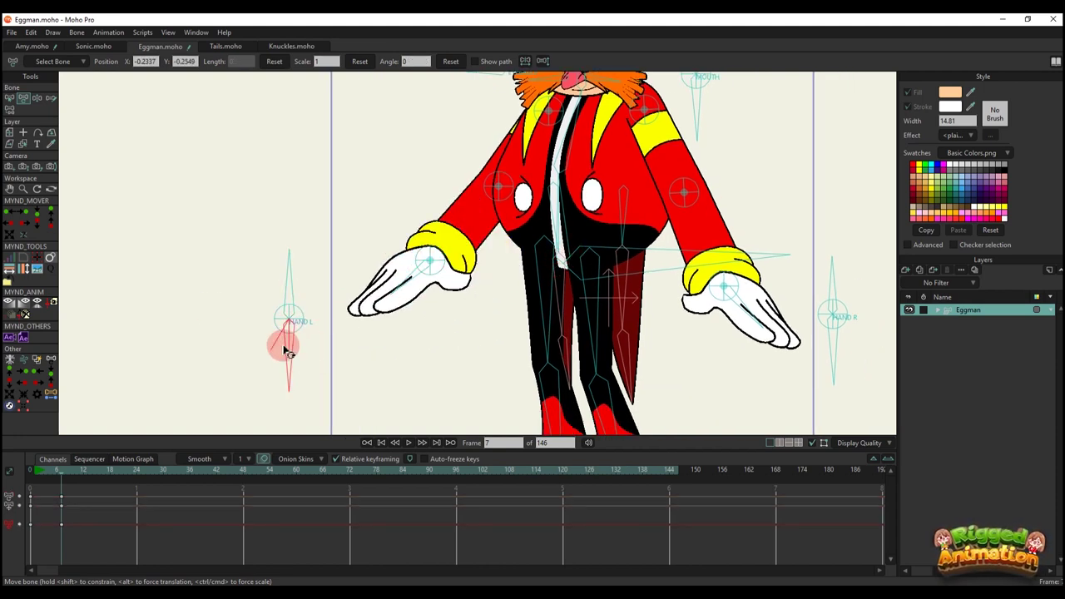
left_click_drag(478, 169, 439, 157)
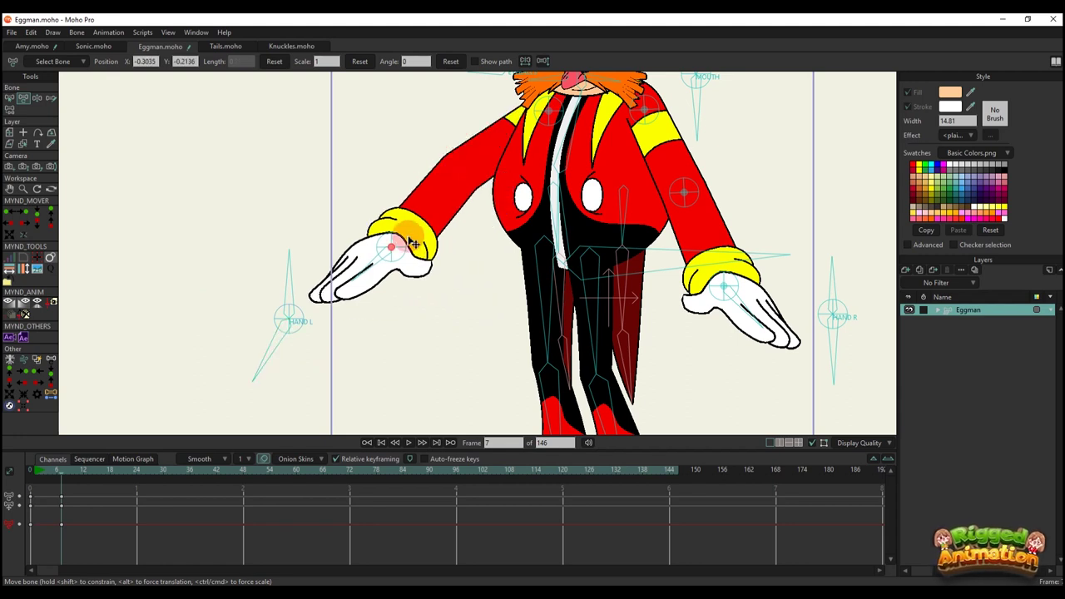
left_click_drag(405, 241, 504, 318)
mouse_move(694, 322)
left_mouse_down()
mouse_move(556, 306)
mouse_move(701, 302)
left_mouse_up()
left_click_drag(495, 264, 337, 286)
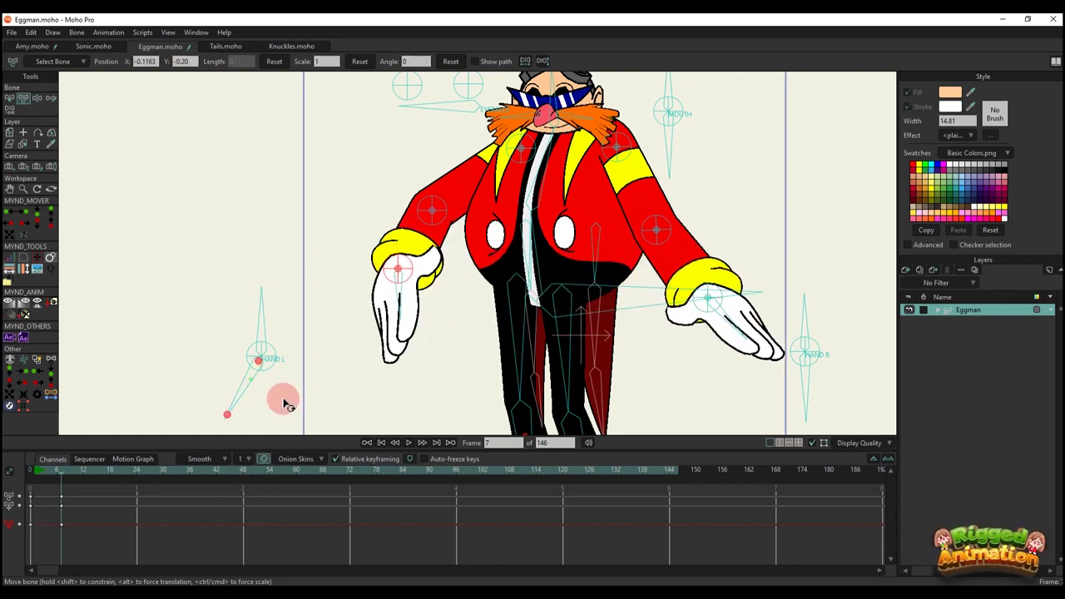
- Rotate the lower HAND R bone and move both hand controls across Eggman's body at frame 7 to test arm layering
left_click(767, 265)
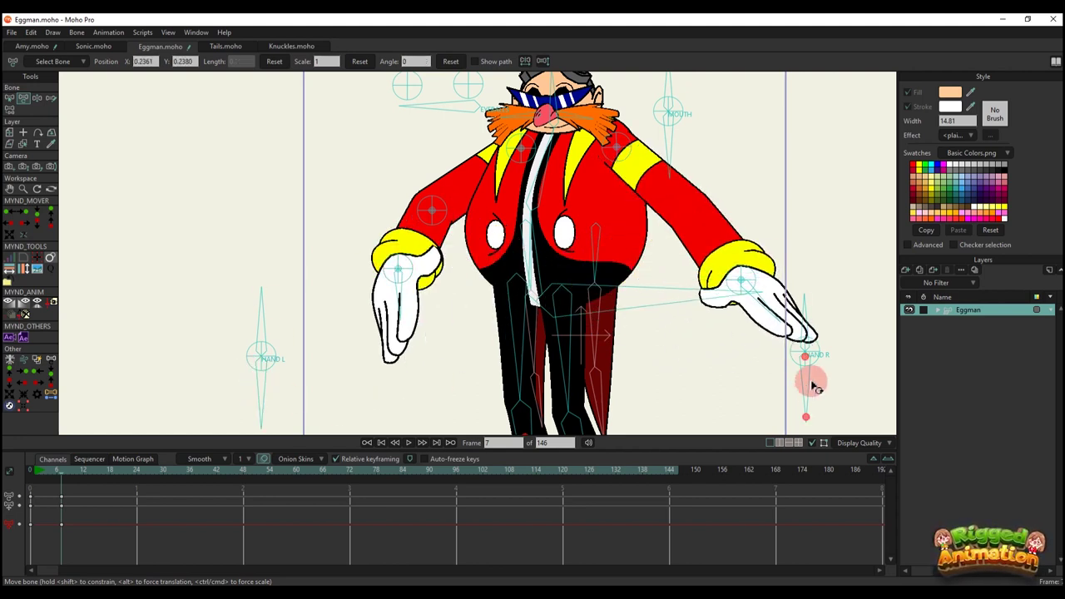
left_click_drag(811, 380, 642, 271)
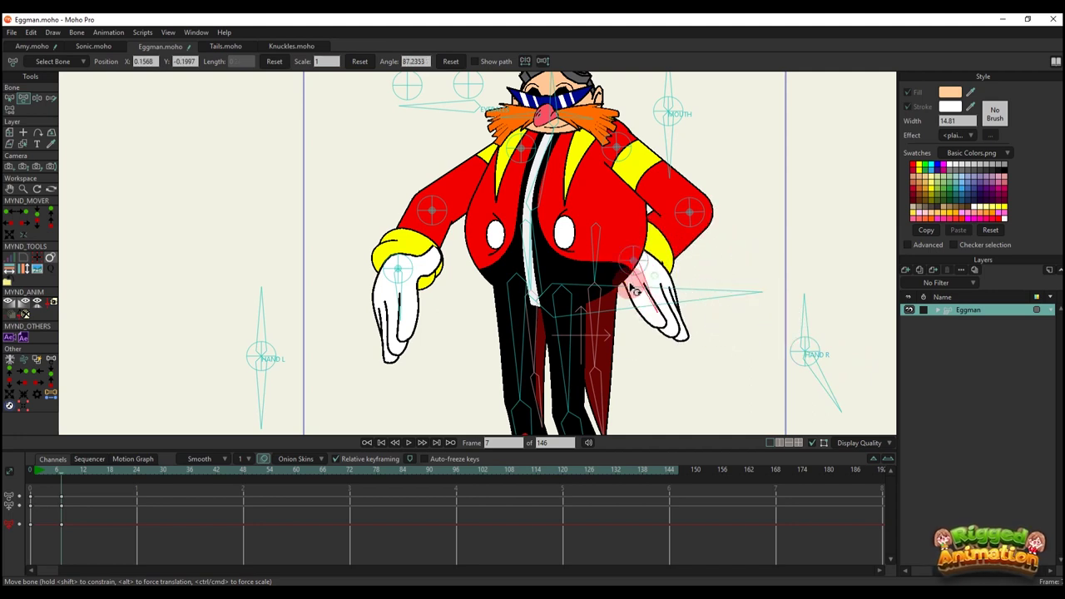
mouse_move(422, 280)
left_mouse_down()
mouse_move(466, 266)
mouse_move(421, 301)
mouse_move(410, 266)
left_mouse_up()
left_click_drag(697, 279, 802, 338)
left_click_drag(836, 390, 806, 416)
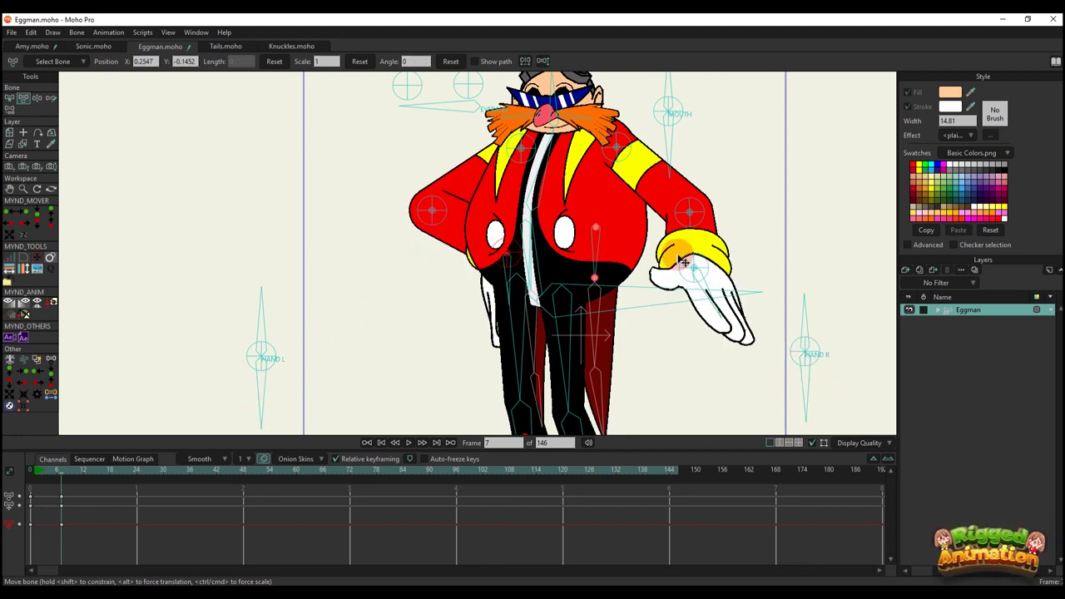
left_click_drag(701, 312, 582, 316)
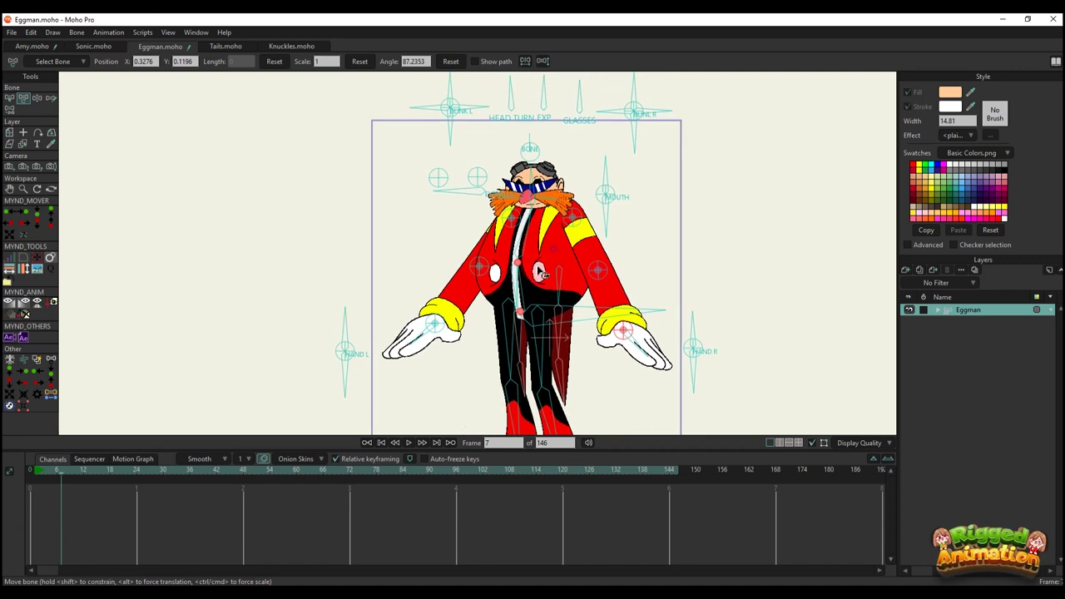
- Test Eggman's body and coat-tail bones at frame 7, and delete their keyframes
left_click(615, 218)
left_click_drag(613, 221, 594, 200)
scroll(582, 241, "down", 5)
scroll(554, 319, "up", 2)
left_click_drag(553, 410, 599, 328)
scroll(555, 320, "up", 2)
mouse_move(493, 306)
left_mouse_down()
mouse_move(440, 230)
mouse_move(555, 366)
mouse_move(491, 318)
left_mouse_up()
key("Delete")
scroll(491, 179, "down", 2)
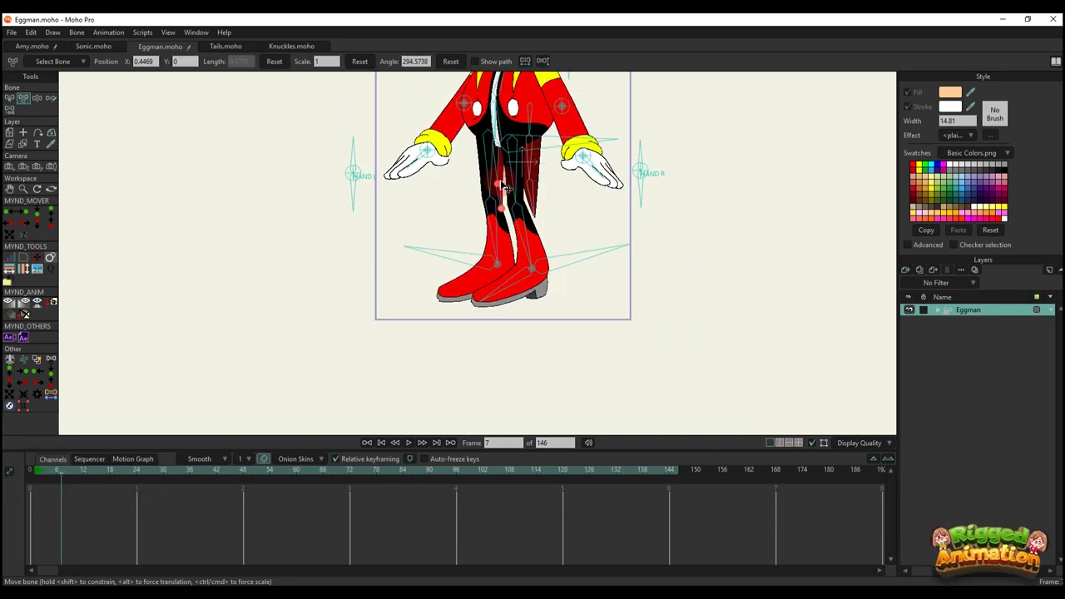
- Move Eggman's hips at frame 7 with Manipulate Bones, play back the coat-tail swing, and delete the keyframes
left_click_drag(561, 141, 508, 227)
key("z")
left_click(39, 473)
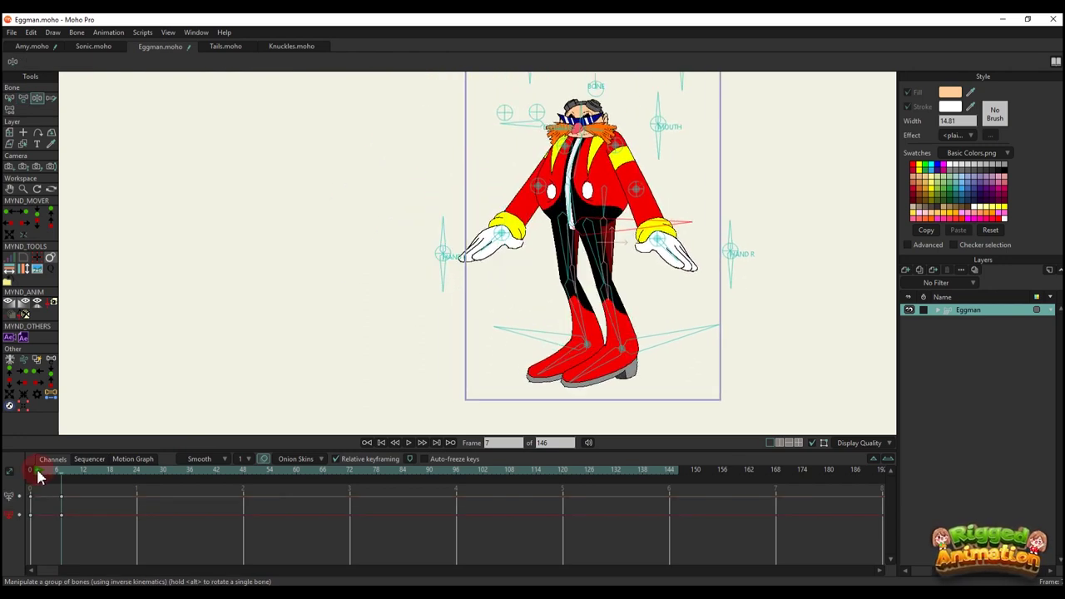
key("space")
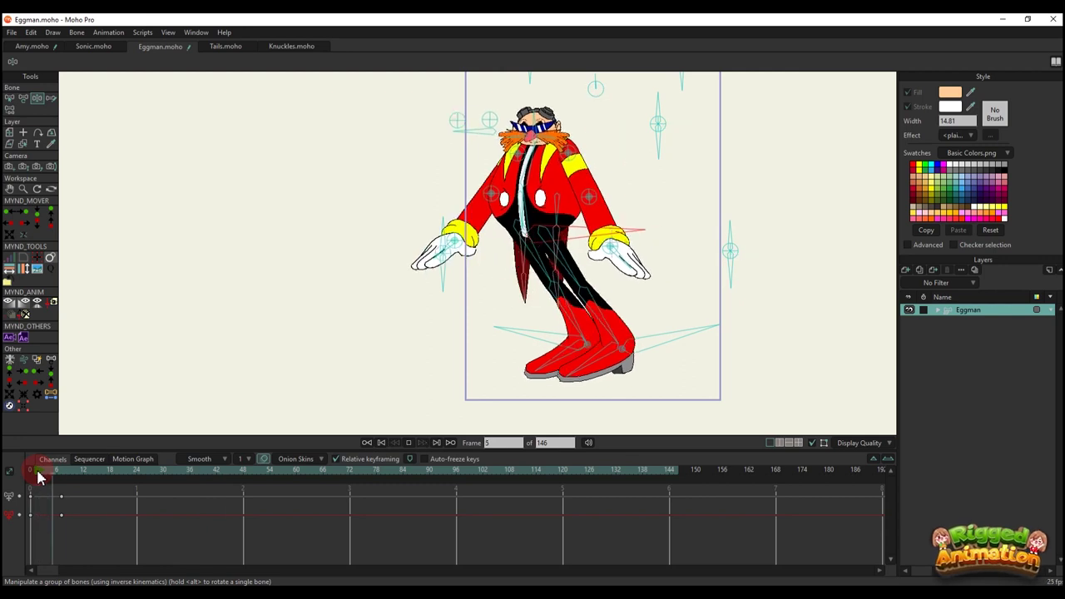
scroll(517, 225, "up", 3)
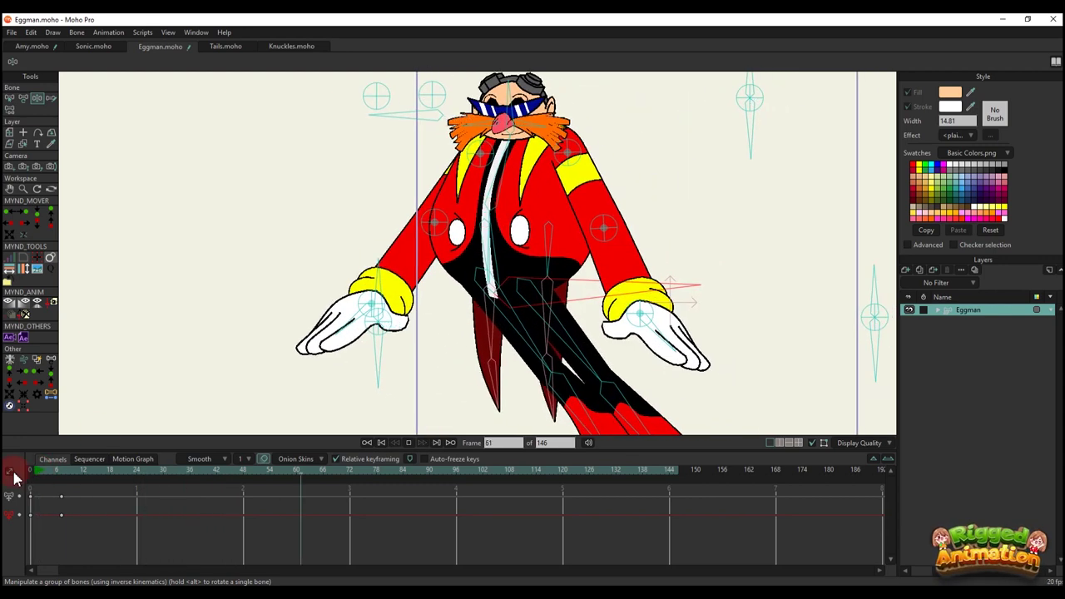
left_click(33, 470)
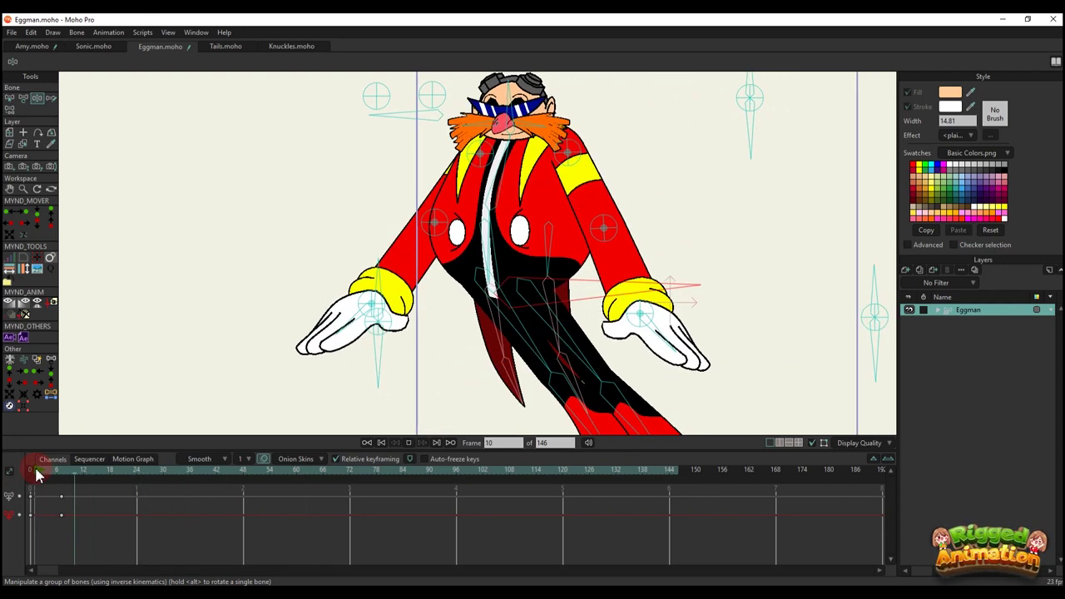
left_click(34, 469)
left_click_drag(125, 541, 35, 480)
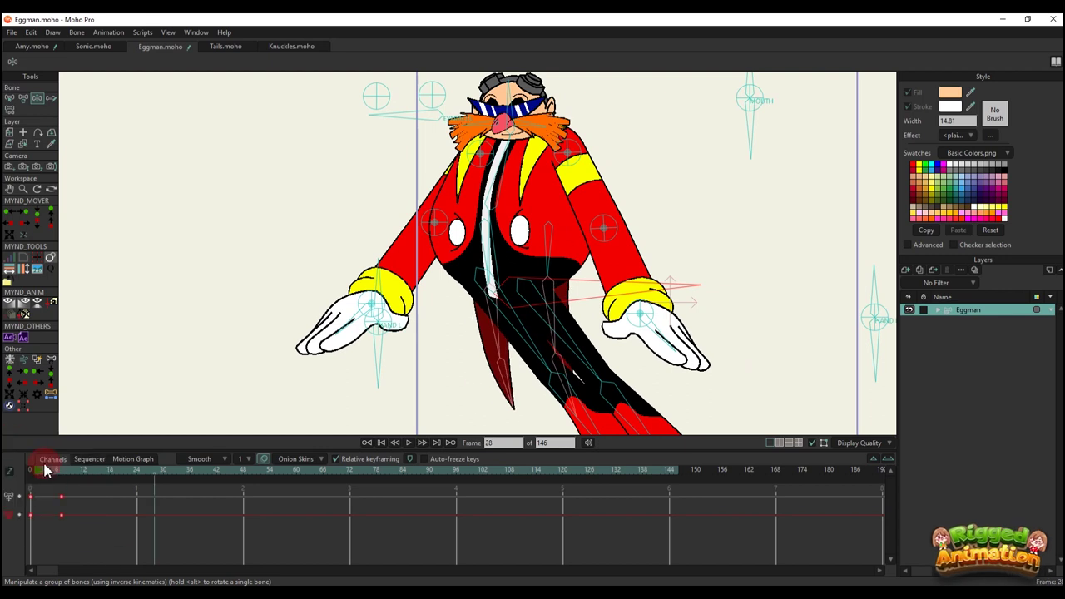
key("Delete")
- Rotate the HEAD TURN bone to 290 degrees at frame 6, play back Eggman's head turn, and delete the keyframes
left_click(57, 470)
scroll(374, 366, "down", 4)
scroll(491, 200, "up", 3)
key("t")
left_click(476, 173)
left_click_drag(476, 169, 494, 194)
scroll(500, 206, "down", 2)
left_click(38, 470)
key("space")
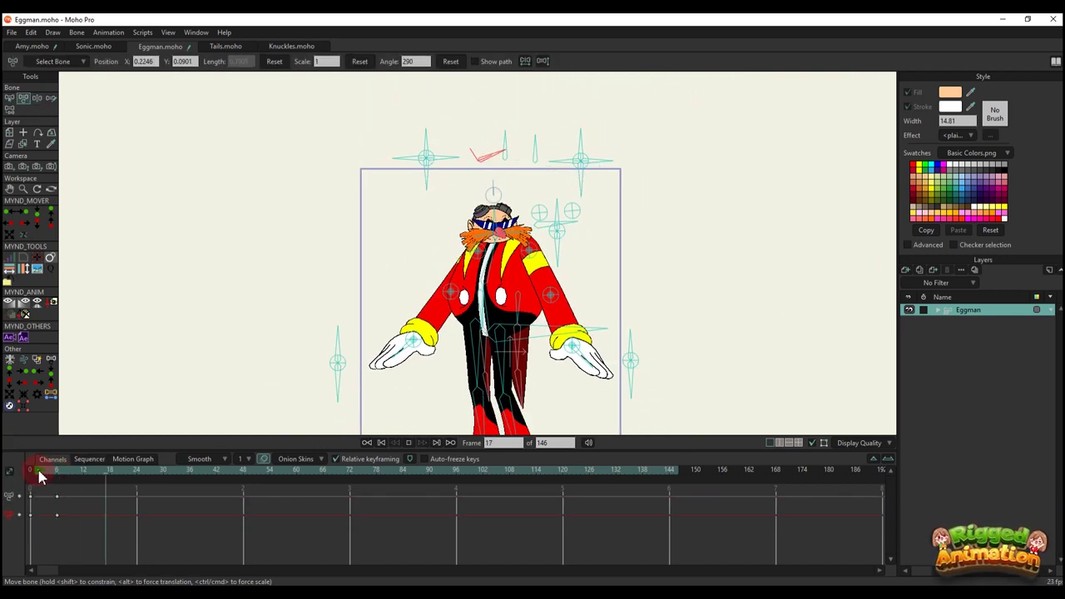
left_click(38, 470)
left_click_drag(102, 546, 15, 491)
key("Delete")
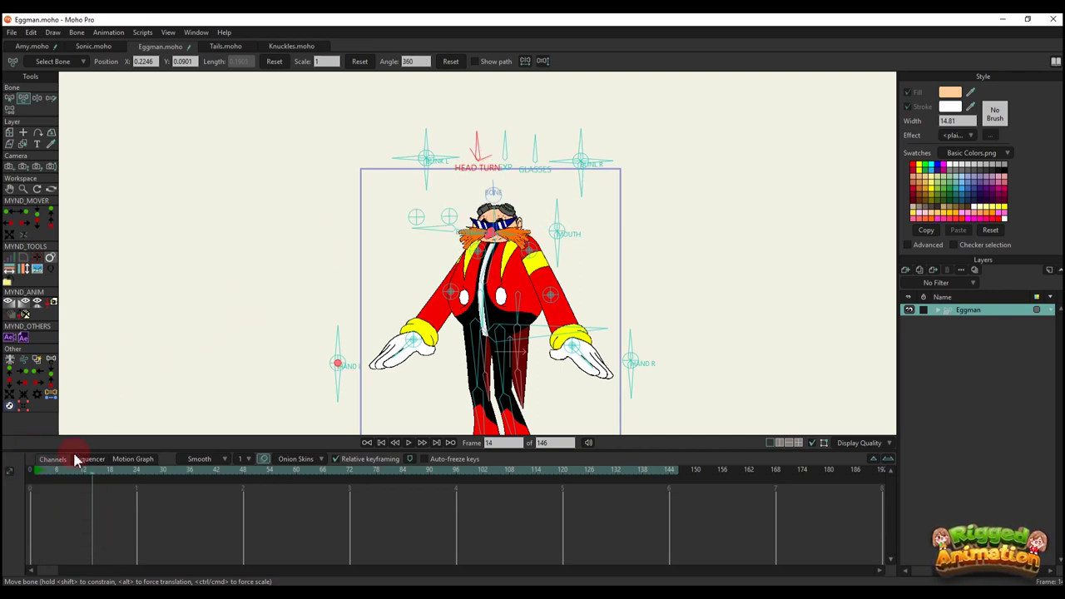
- Rotate the GLASSES bone to about 287 degrees at frame 5, swing the HEAD TURN bone both ways, and delete their keyframes
scroll(407, 175, "up", 3)
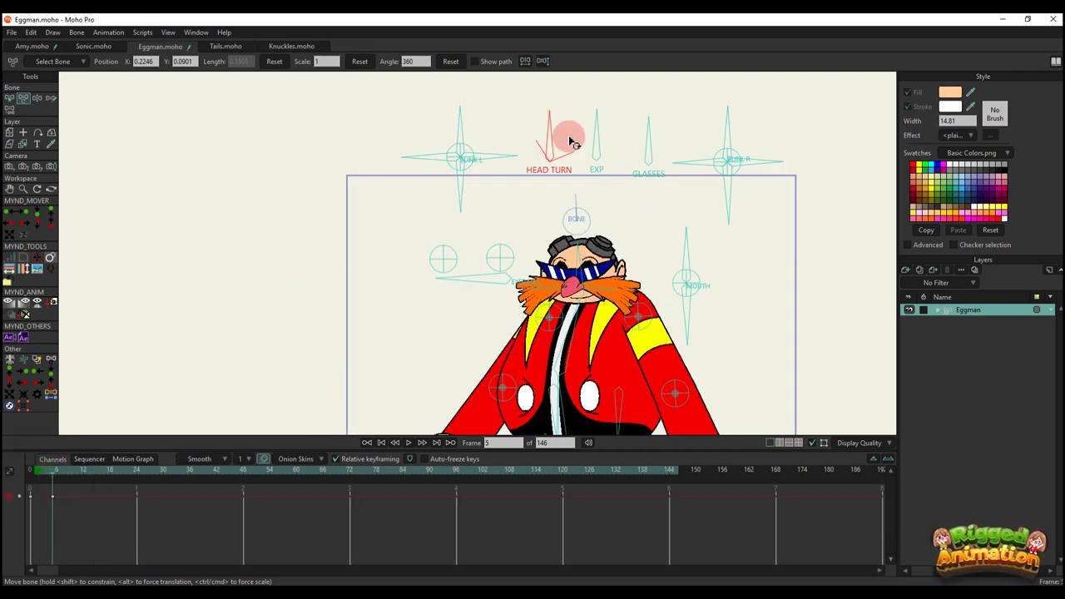
left_click_drag(570, 142, 632, 133)
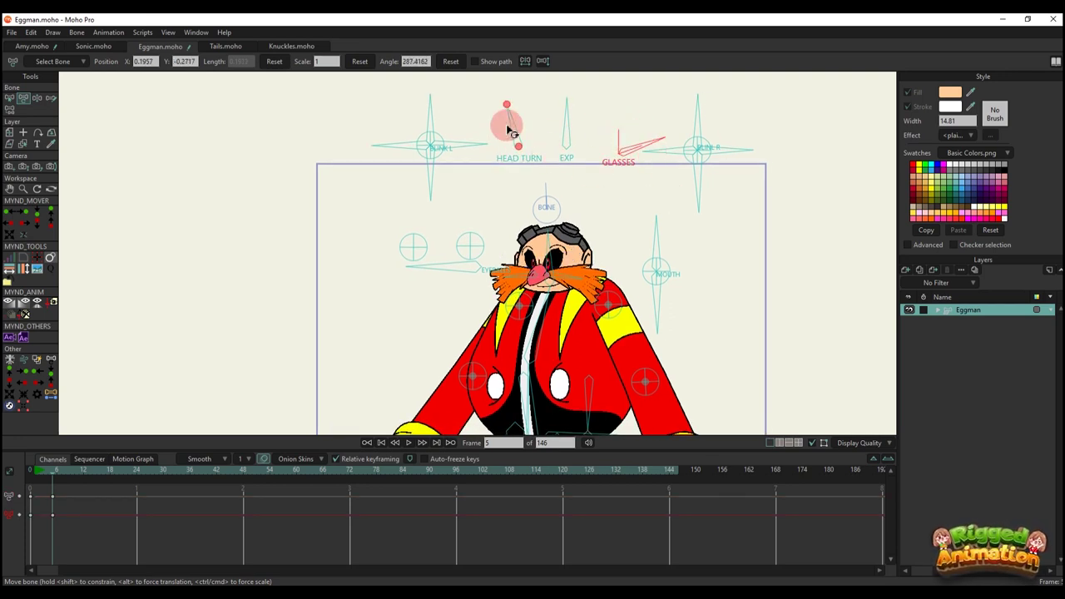
left_click_drag(510, 131, 494, 138)
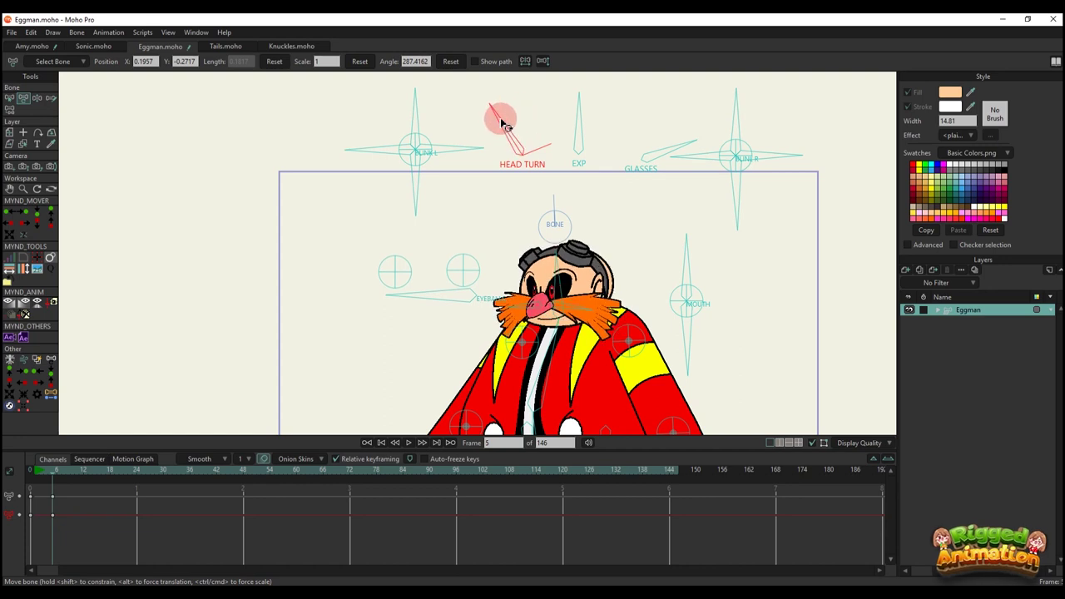
left_click_drag(645, 136, 530, 121)
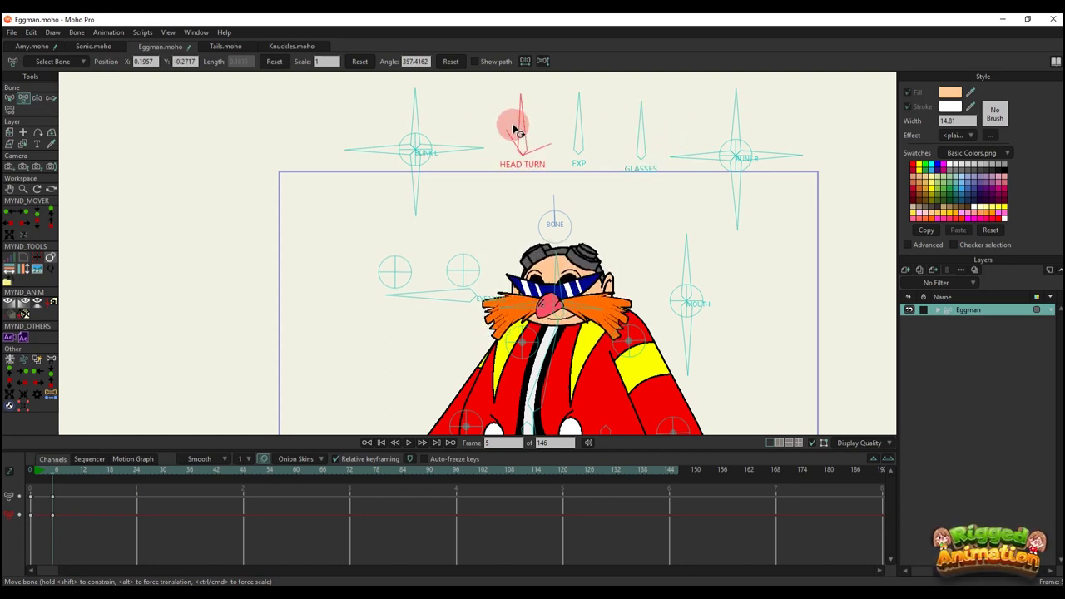
scroll(513, 264, "down", 2)
left_click_drag(514, 264, 513, 172)
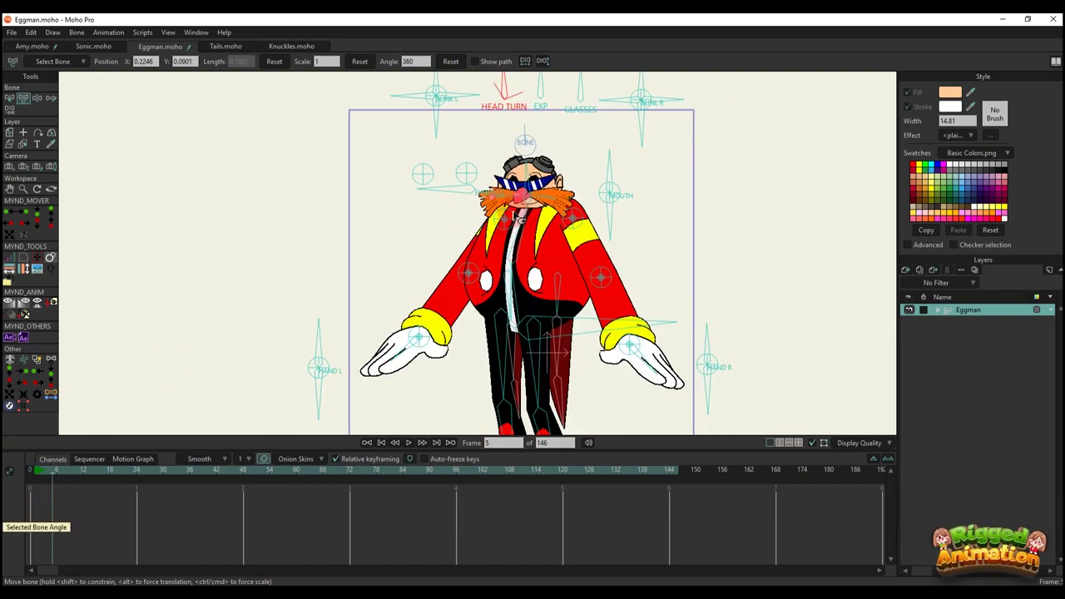
- Rotate Eggman's upper and lower torso bones at frame 5 to test how his body, arms and coat-tail bend
mouse_move(517, 237)
left_mouse_down()
mouse_move(485, 237)
mouse_move(545, 239)
mouse_move(489, 238)
mouse_move(526, 235)
left_mouse_up()
left_click_drag(537, 188, 545, 220)
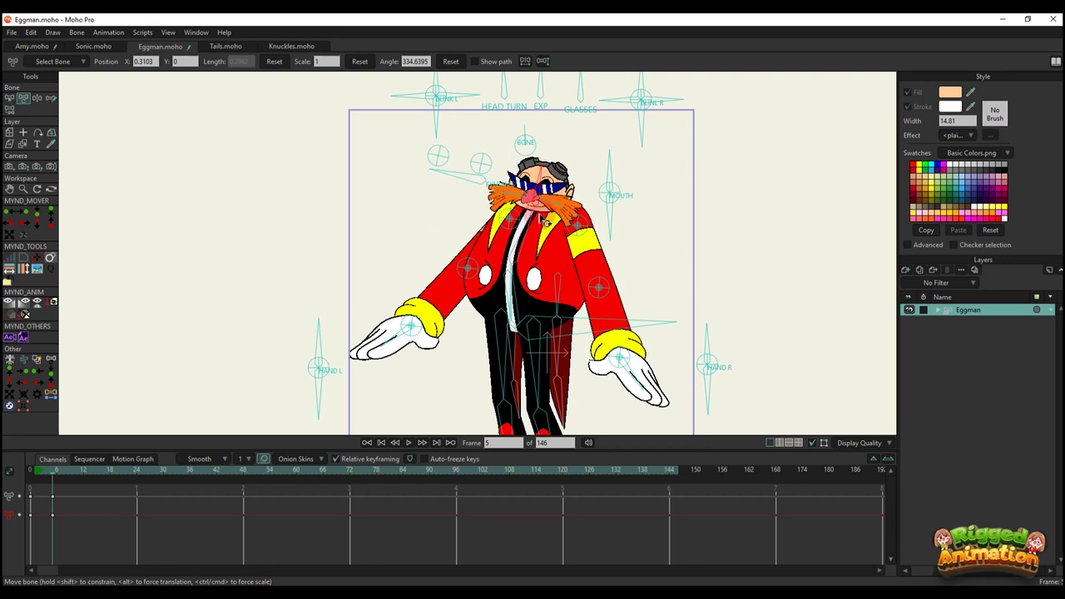
left_click_drag(510, 297, 508, 314)
scroll(508, 314, "up", 3)
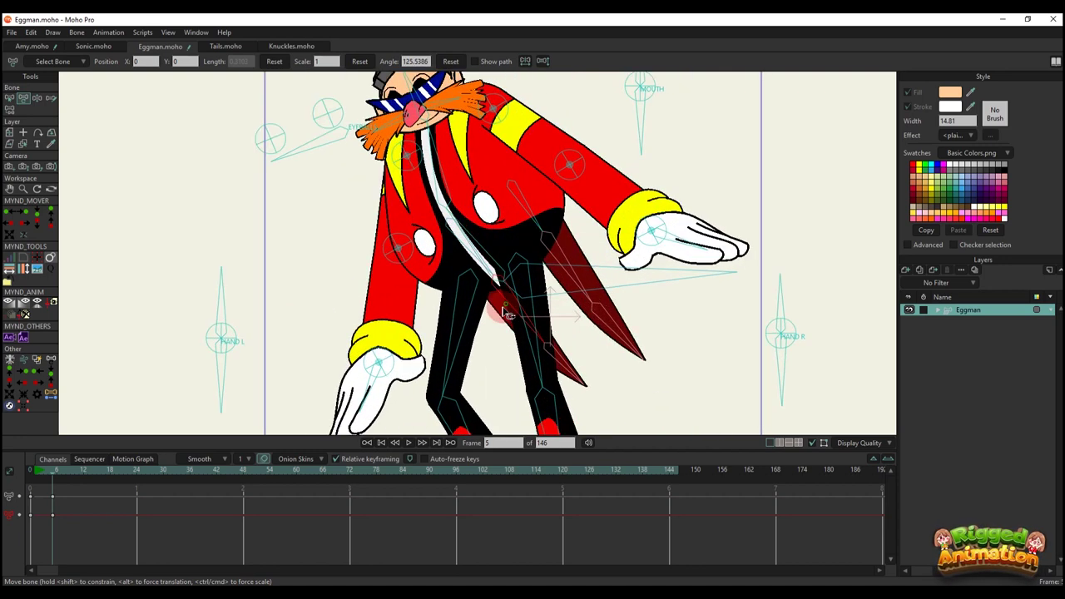
- Shift Eggman's hips at frame 5 with Manipulate Bones, play back the movement from the start, and remove the test keyframes
scroll(563, 268, "down", 3)
left_click_drag(562, 261, 517, 284)
key("z")
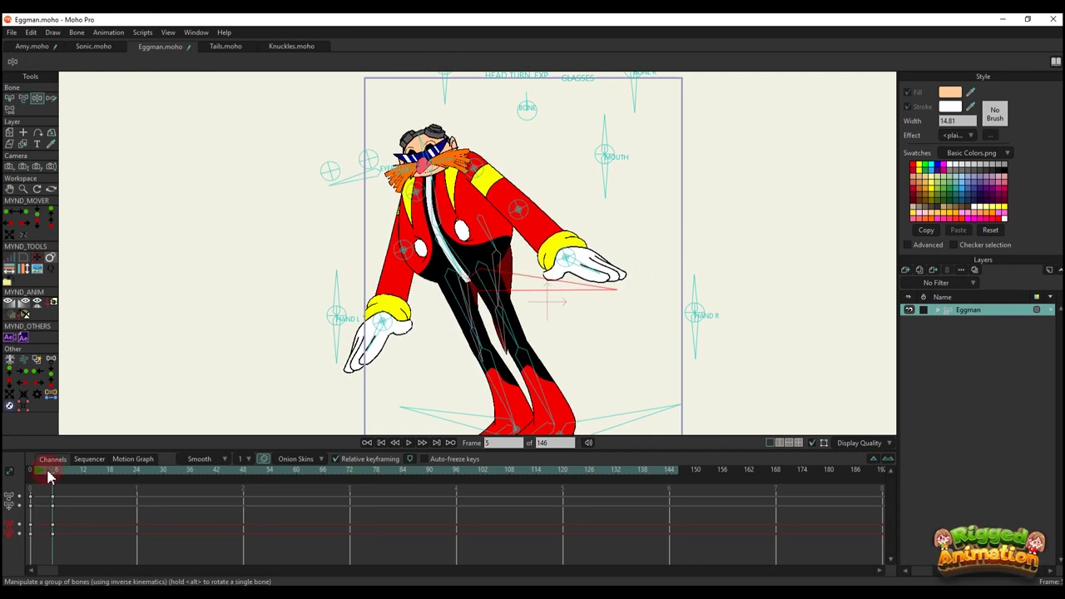
left_click(34, 477)
key("space")
scroll(418, 291, "down", 3)
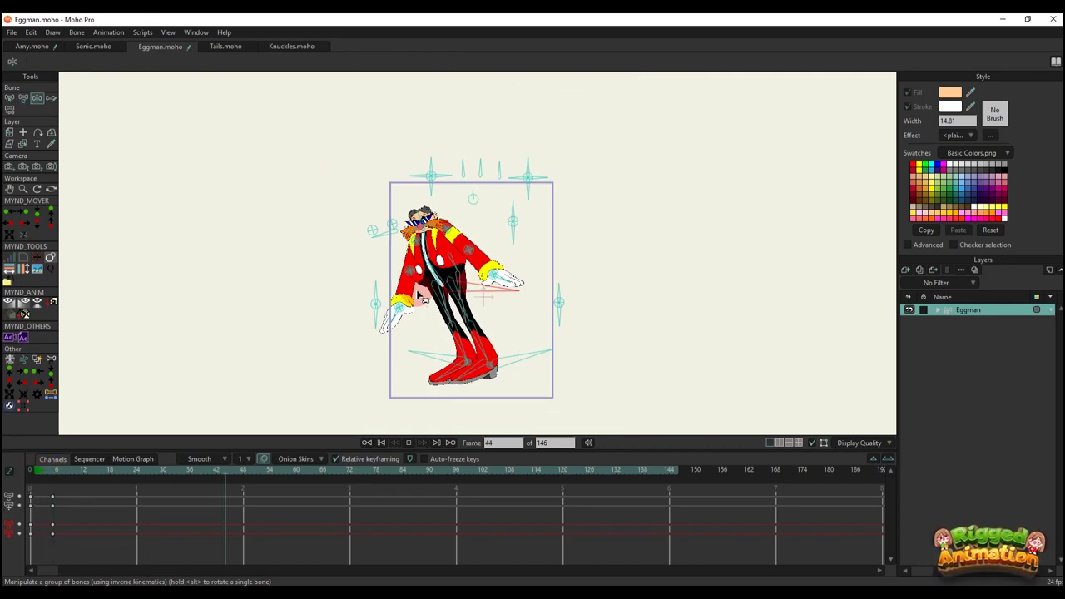
key("ctrl+z")
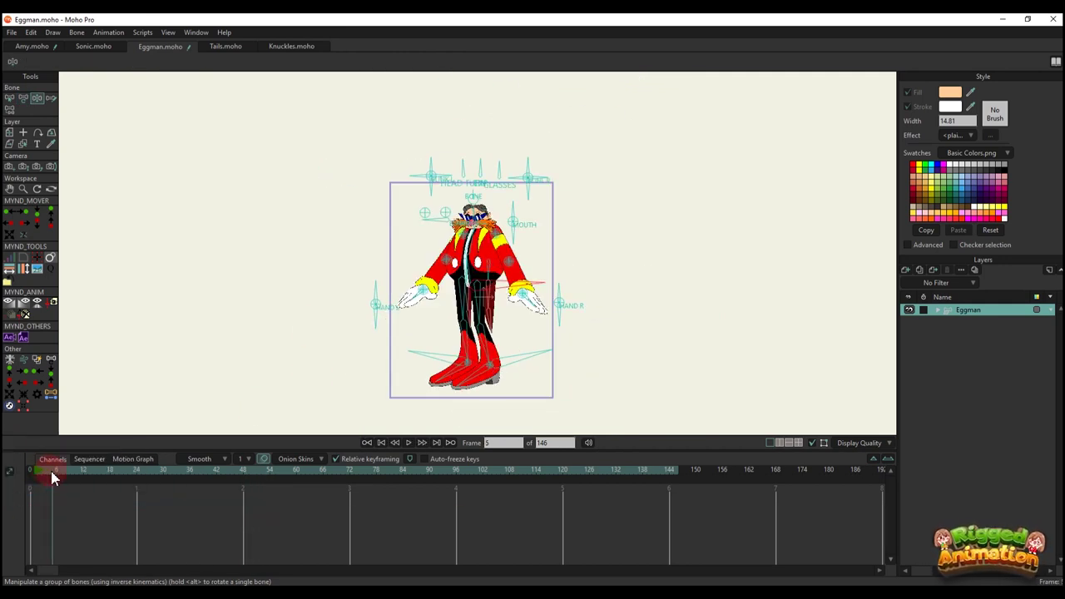
- Return to frame 0 and open the Actions window for the Eggman layer
left_click_drag(51, 477, 31, 477)
scroll(440, 321, "up", 2)
left_click_drag(494, 303, 460, 293)
key("ctrl+k")
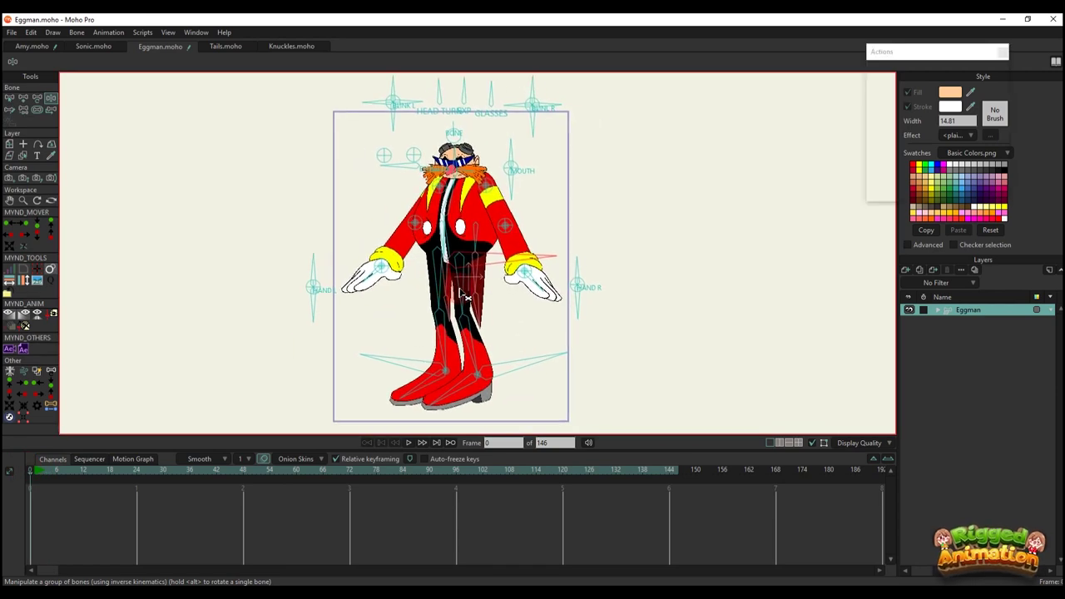
left_click_drag(481, 227, 471, 238)
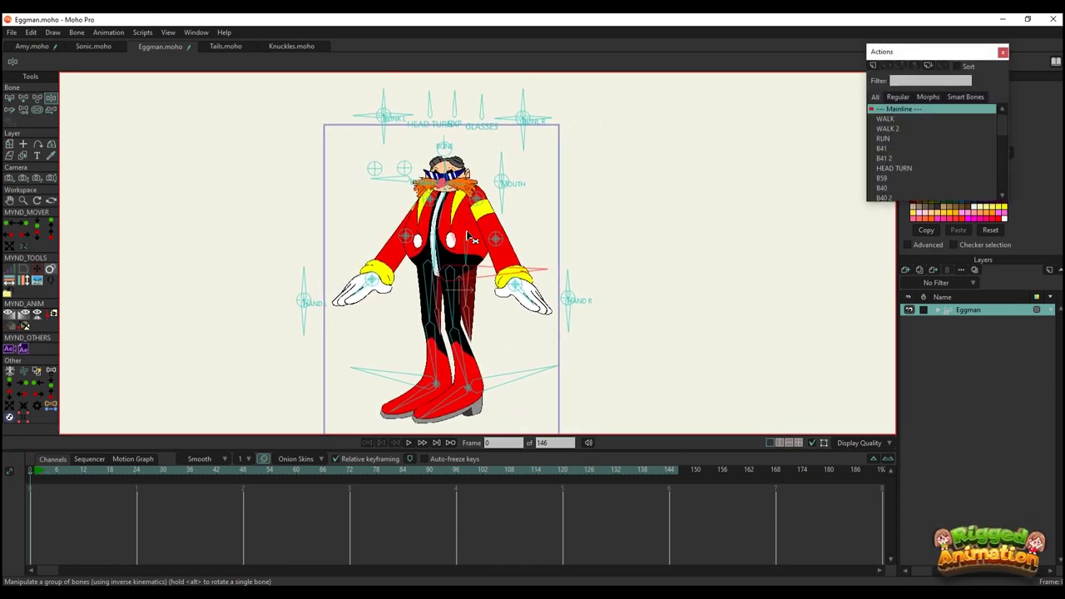
- Insert the WALK action into the mainline timeline at frame 1 and play back Eggman's walk
left_click(889, 118)
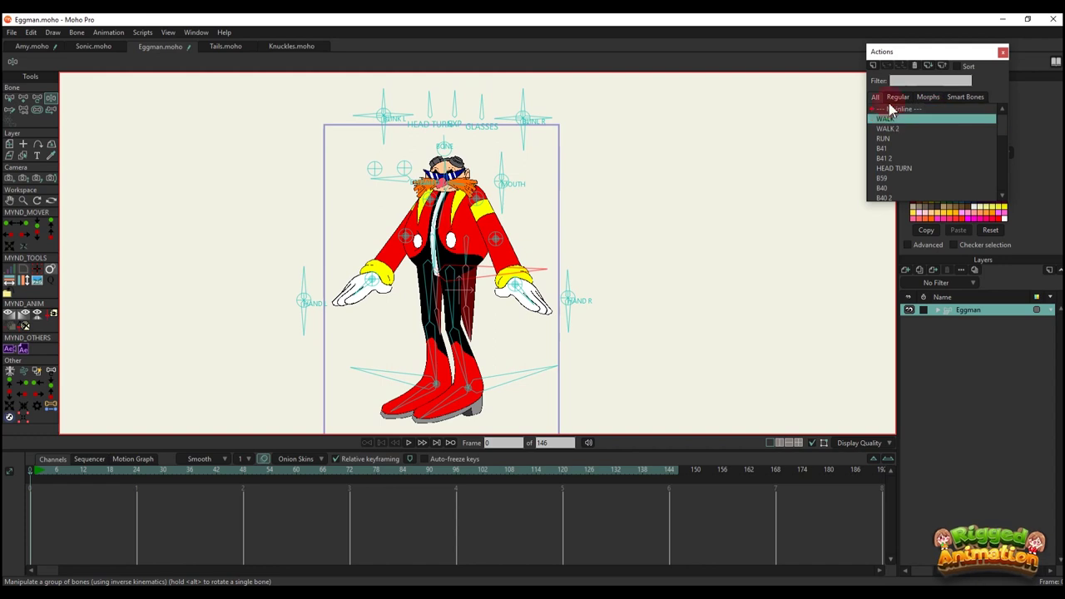
left_click(34, 473)
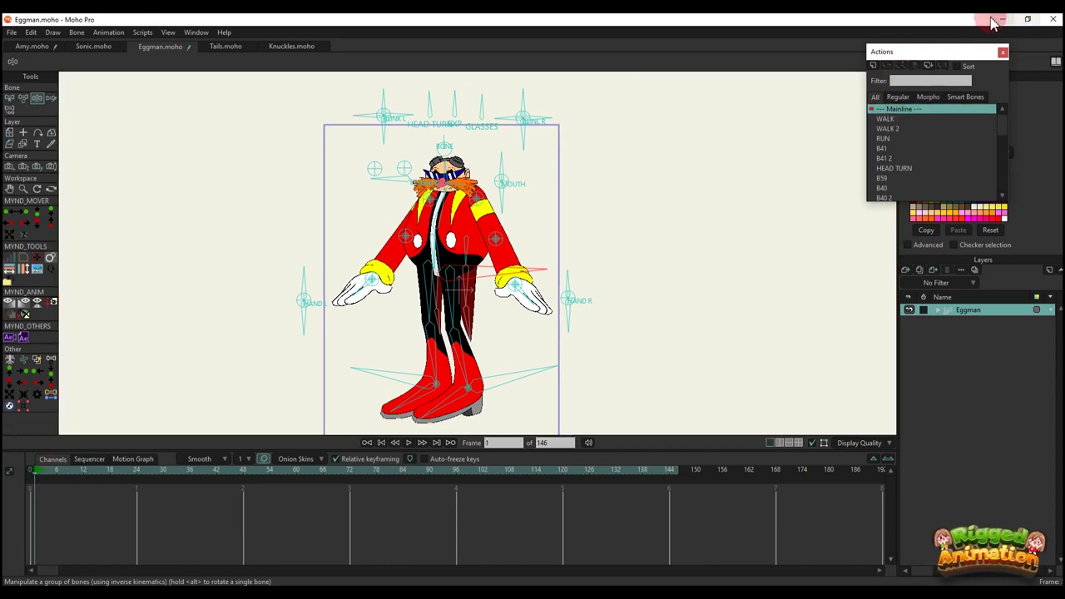
left_click(884, 120)
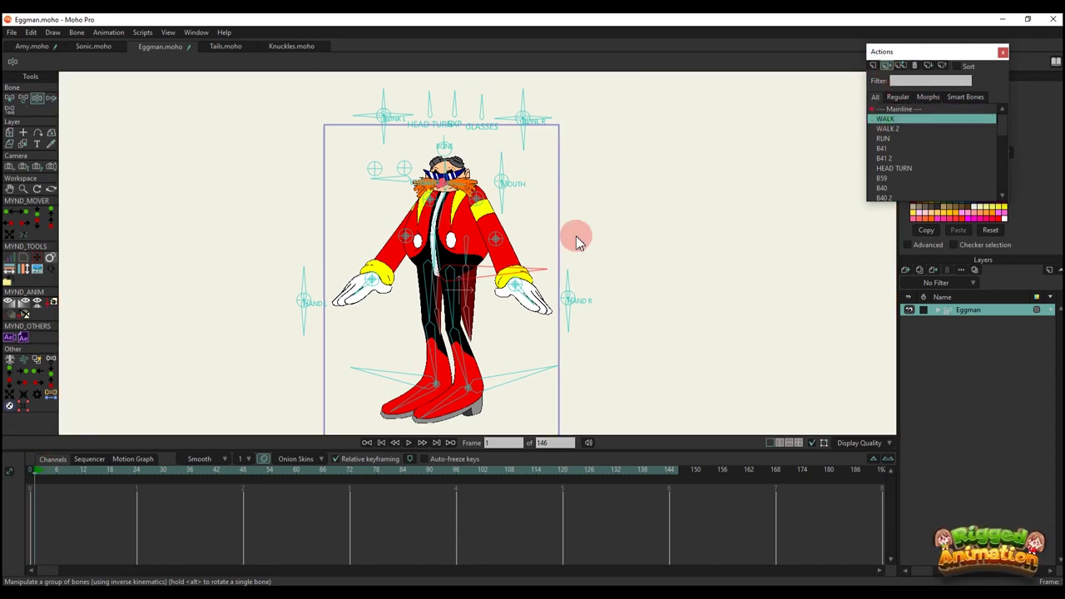
key("space")
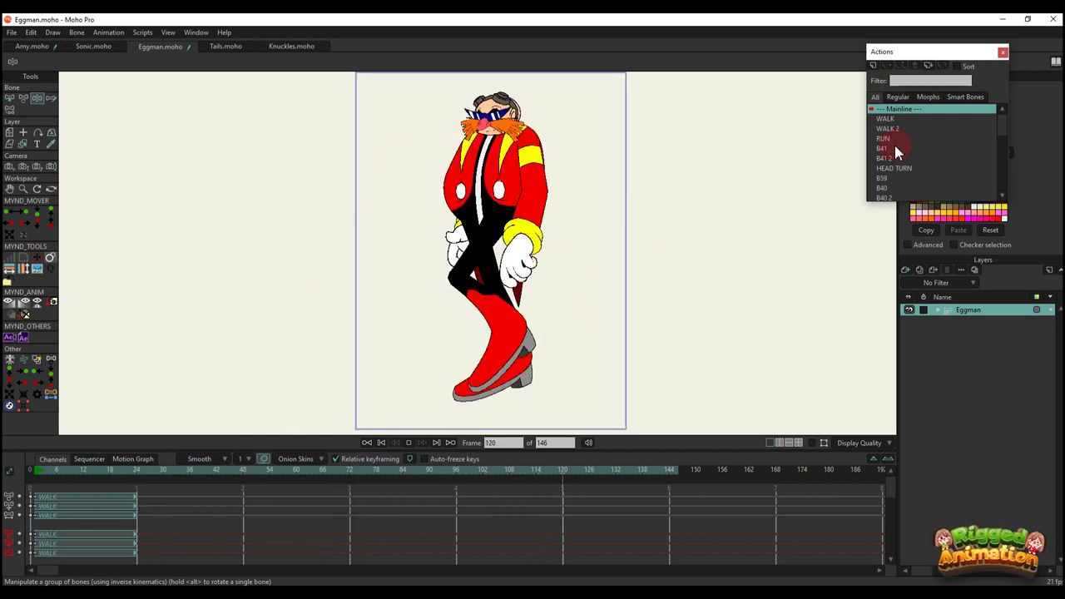
- Insert the WALK 2 action at frame 72 and play back the second walk cycle
left_click(351, 475)
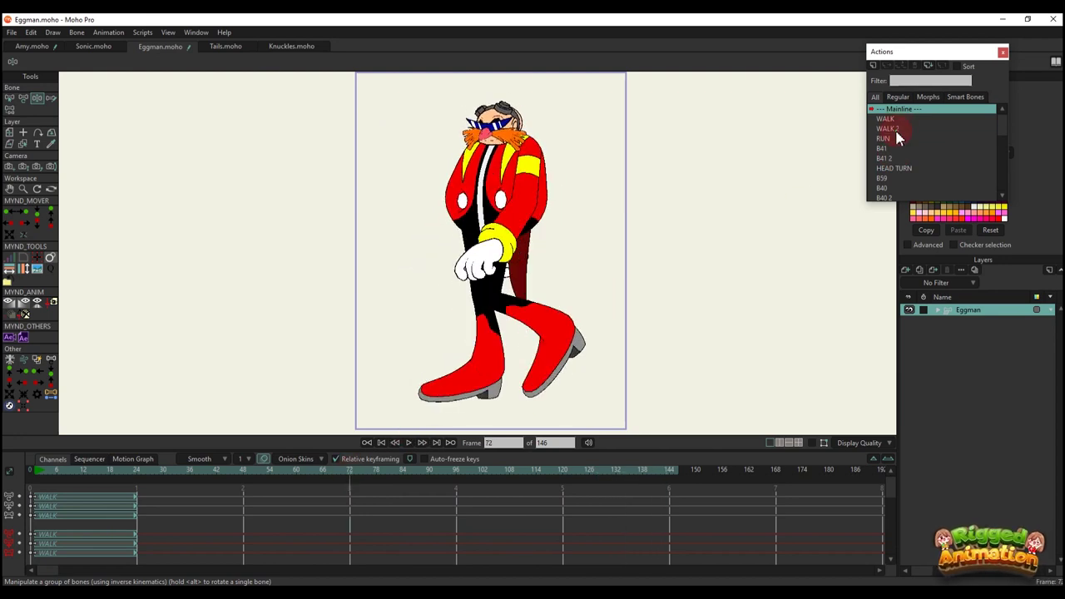
key("space")
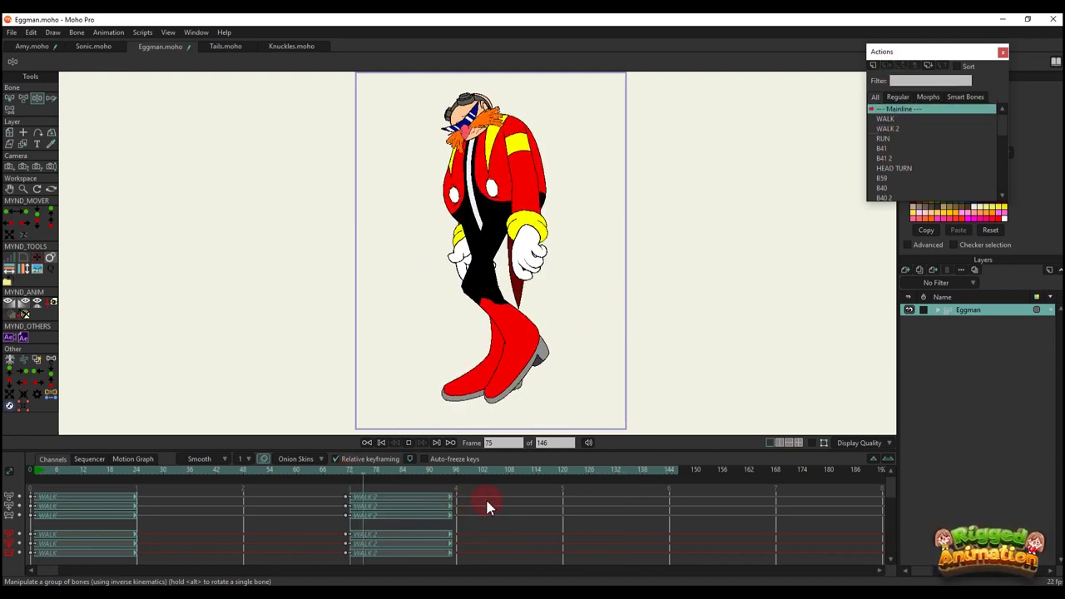
scroll(489, 508, "down", 2)
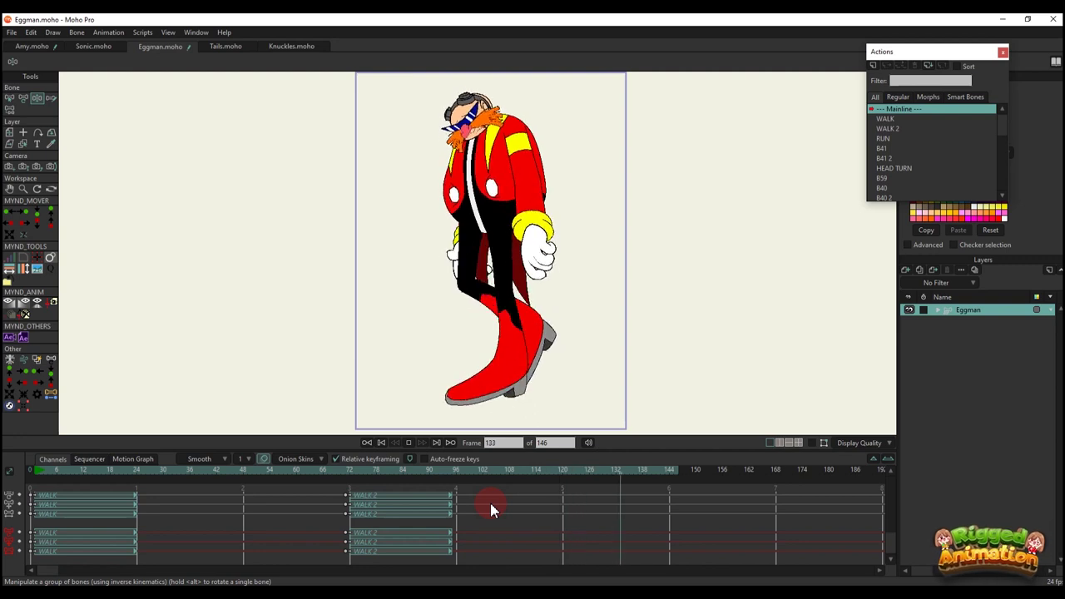
key("space")
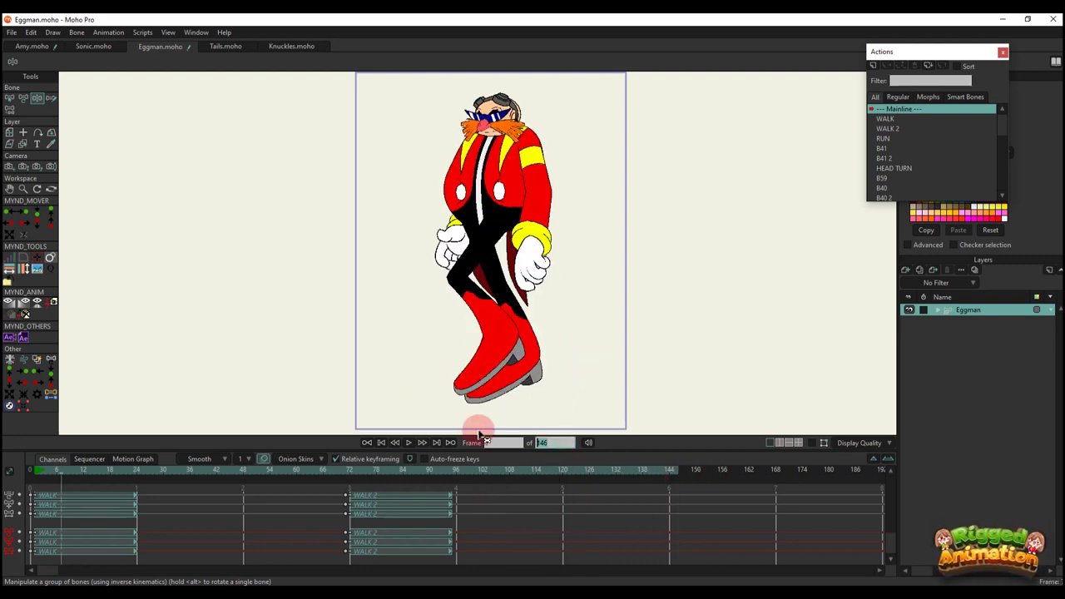
- Set the animation length to 1000 frames, insert the RUN action at frame 150, and play back the run cycle
left_click(696, 471)
scroll(885, 181, "down", 1)
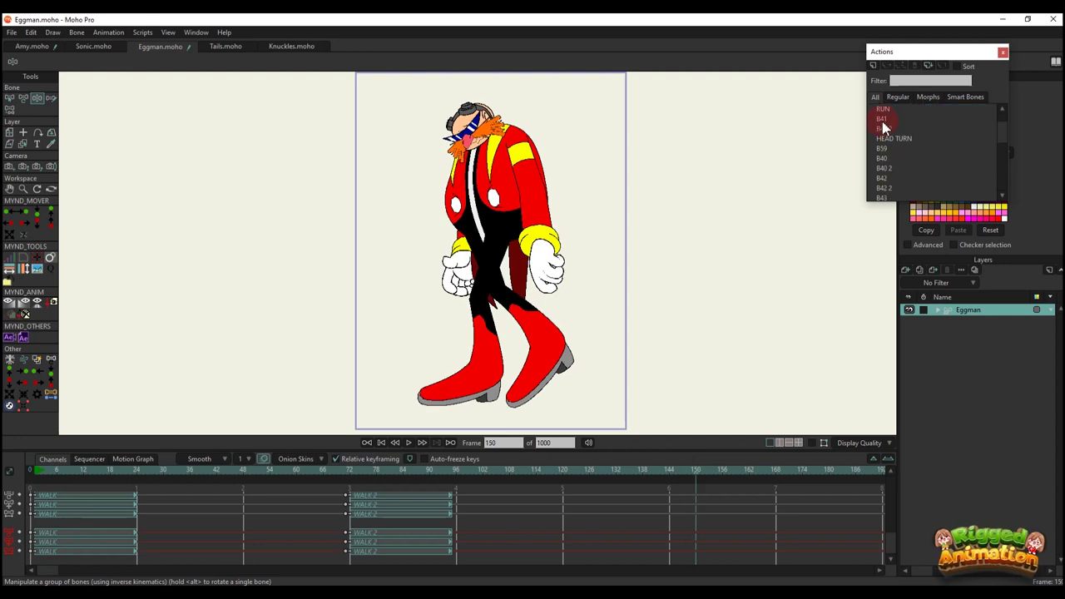
left_click(888, 66)
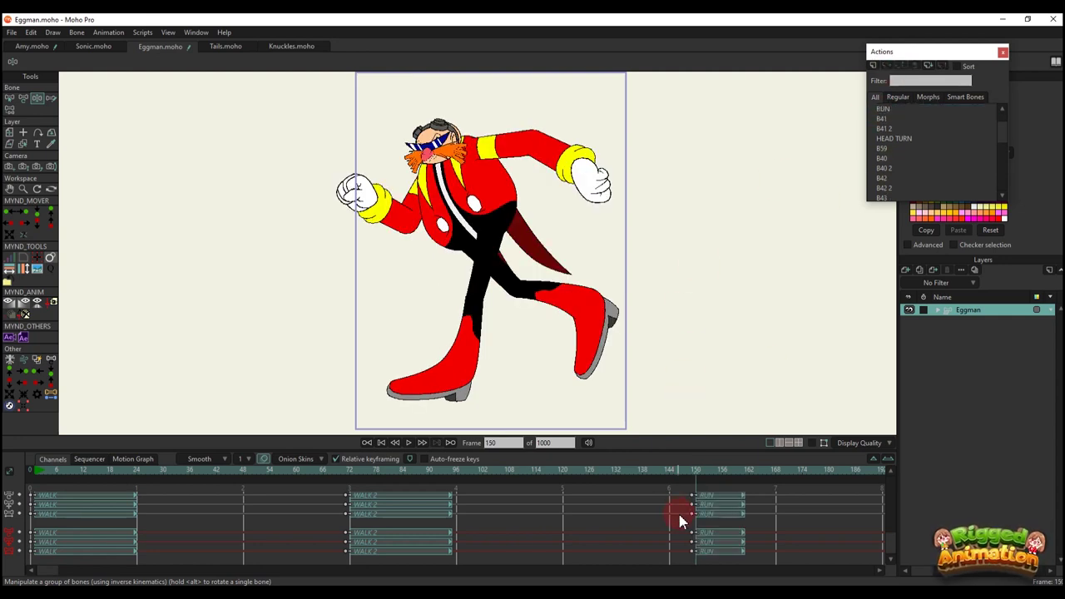
key("space")
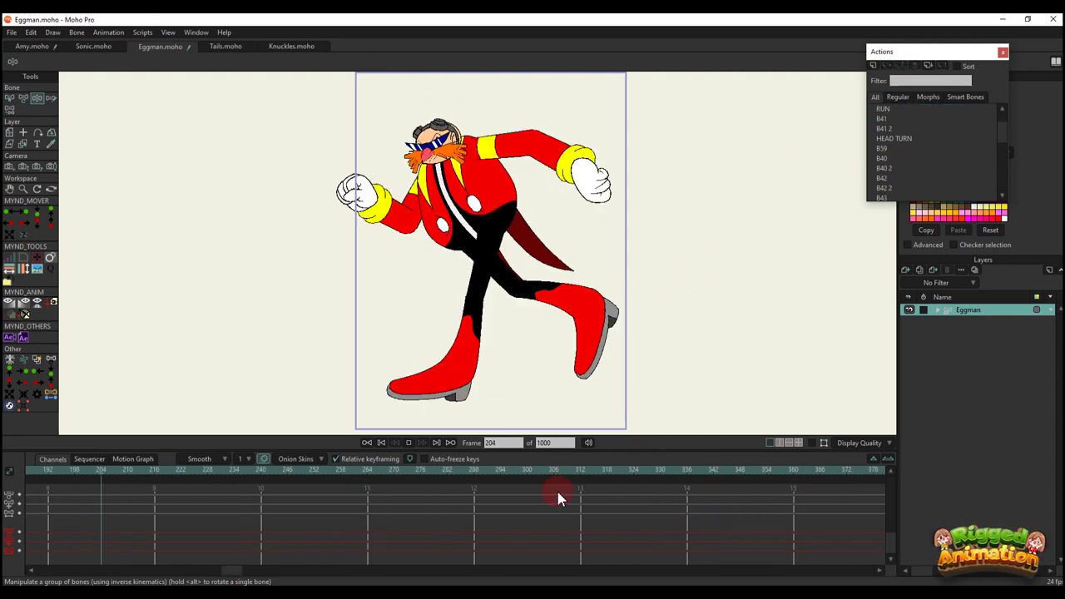
key("space")
right_click(261, 476, "alt")
key("space")
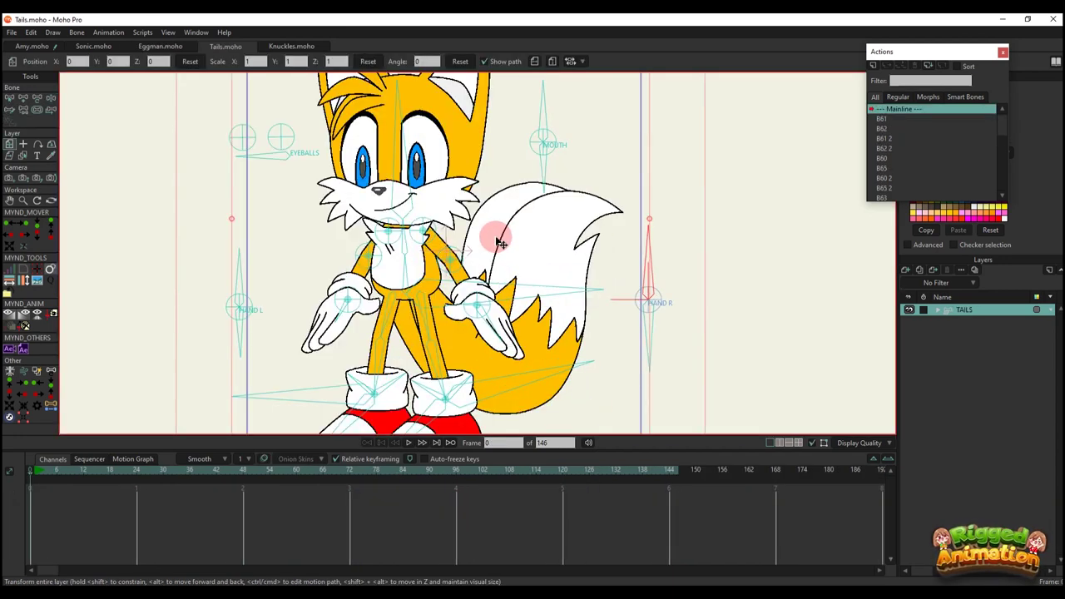
- Switch to the Tails.moho rig, go to frame 2, and activate Transform Bone for the face controls
scroll(454, 277, "down", 5)
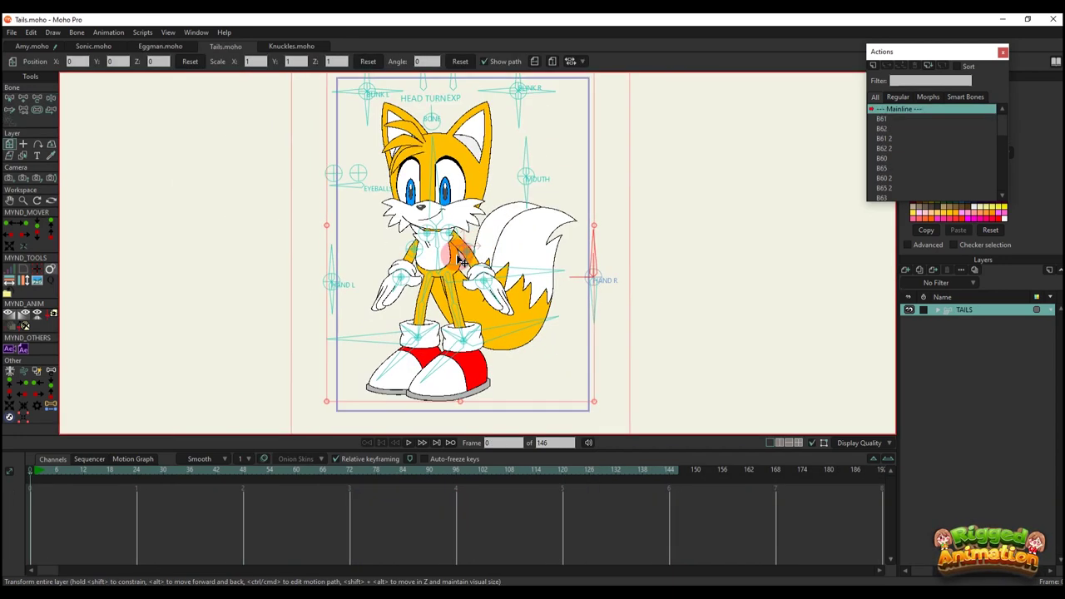
scroll(454, 277, "up", 2)
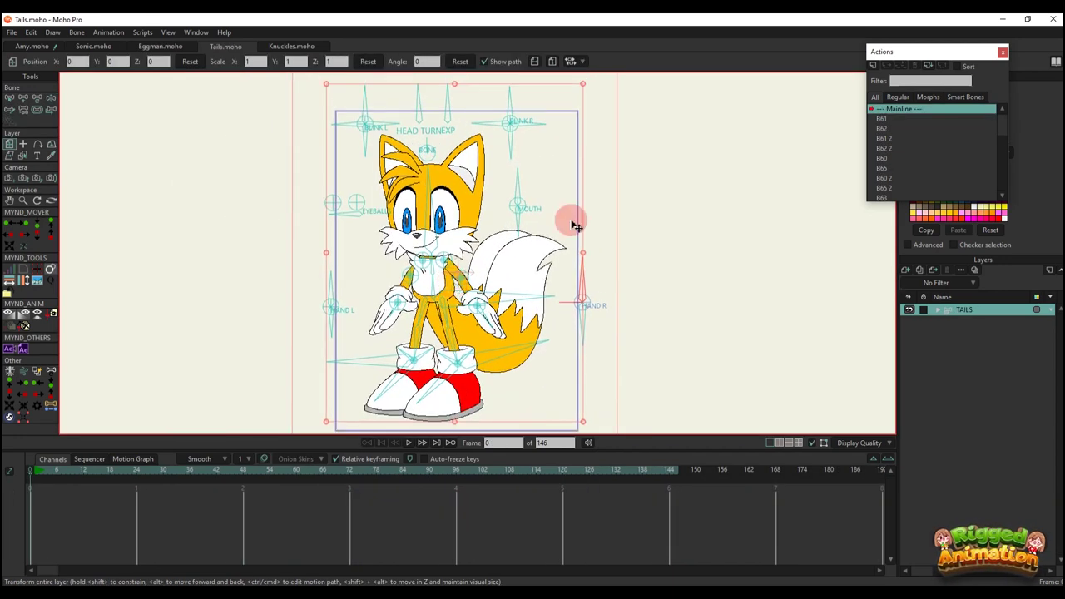
left_click(38, 471)
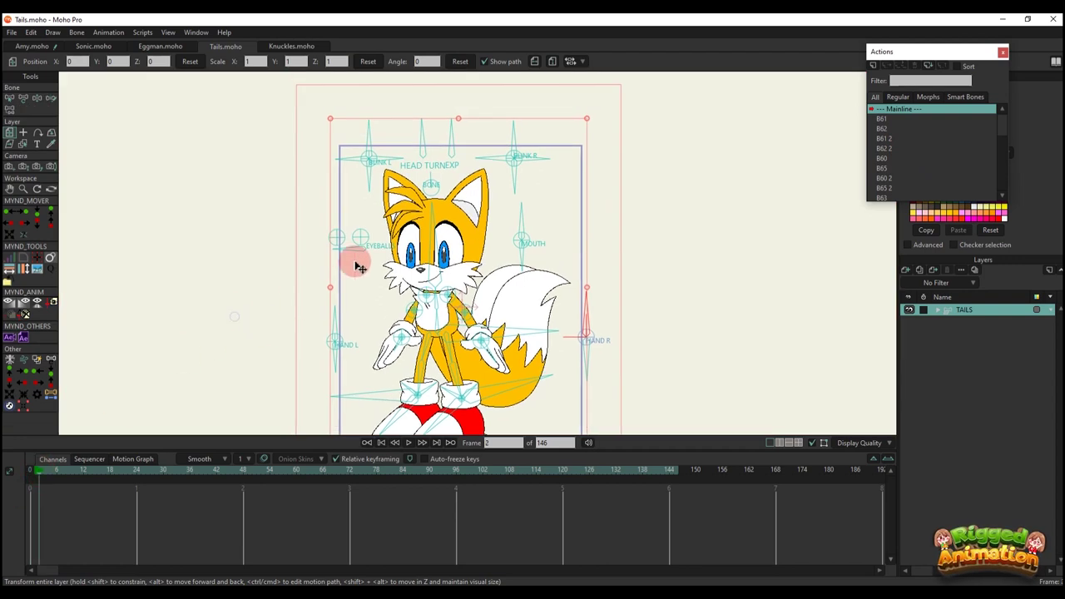
scroll(454, 274, "up", 4)
key("t")
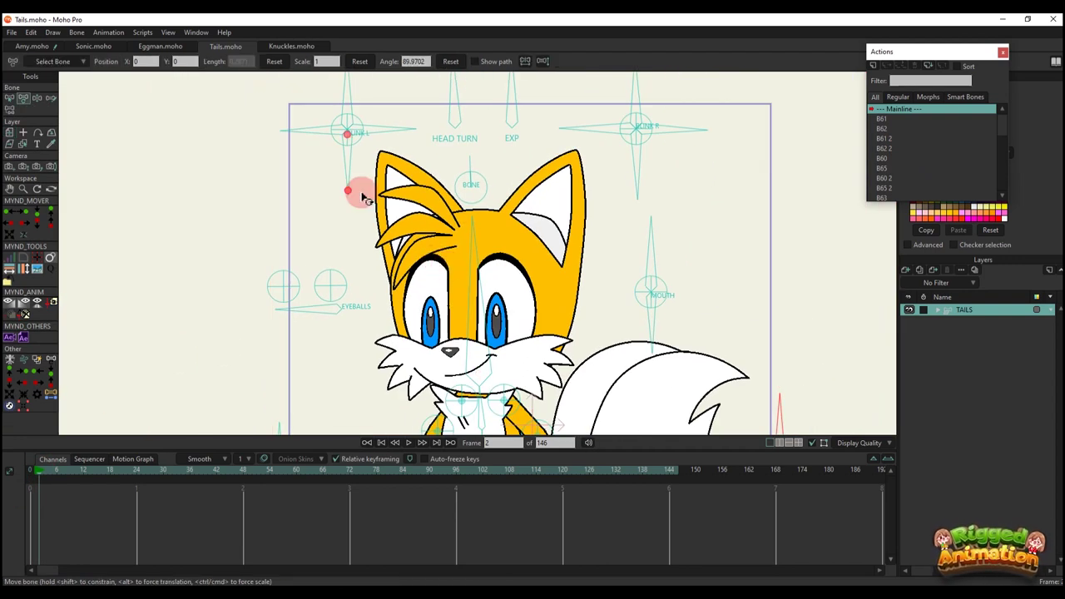
- Rotate the upward-pointing BLINK L and BLINK R bones both ways at frame 2 to test Tails' eyelids, and delete their keyframes
left_click_drag(357, 119, 357, 140)
scroll(354, 109, "down", 1)
scroll(355, 107, "up", 1)
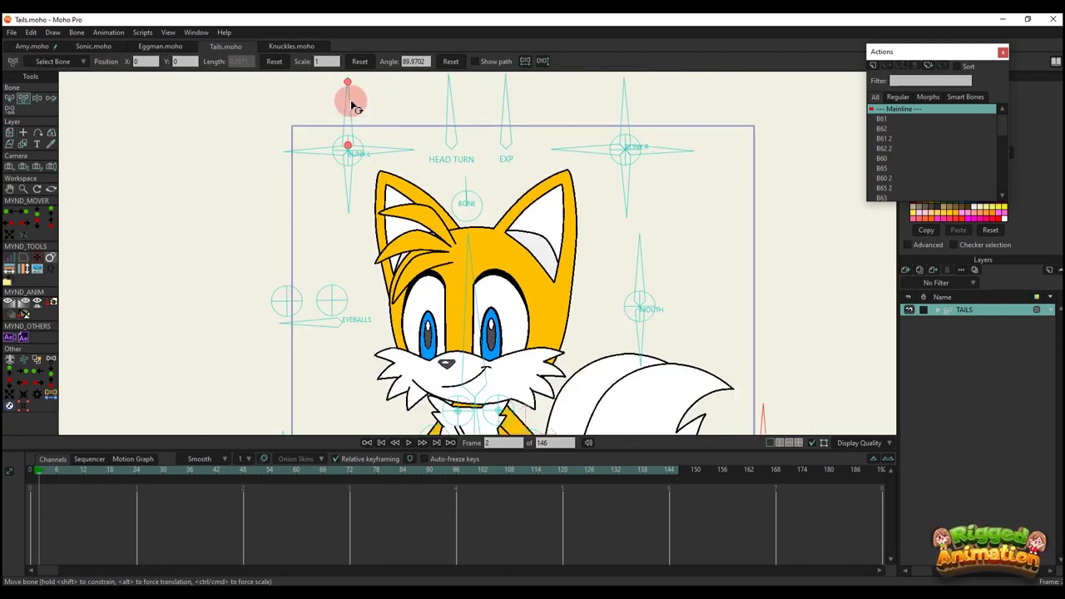
left_click_drag(353, 101, 325, 119)
left_click_drag(625, 100, 721, 118)
left_click_drag(333, 112, 416, 109)
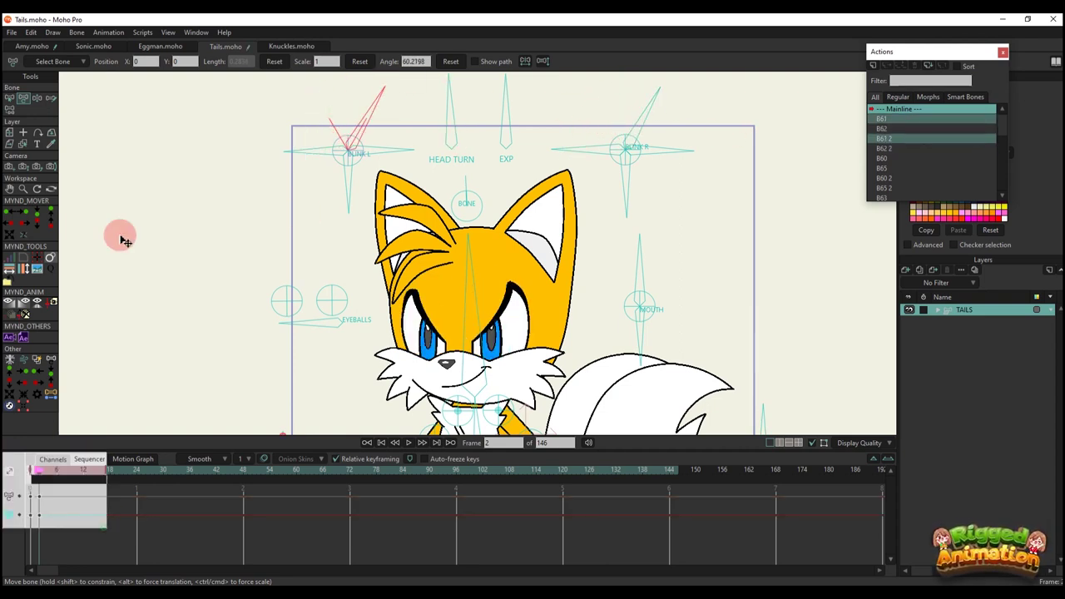
key("Delete")
- Rotate the left-pointing bones of the BLINK L and BLINK R controls at frame 2, and delete their keyframes
left_click_drag(315, 153, 331, 110)
mouse_move(585, 154)
left_mouse_down()
mouse_move(586, 163)
mouse_move(606, 101)
mouse_move(604, 130)
mouse_move(583, 162)
left_mouse_up()
left_click_drag(317, 135, 315, 171)
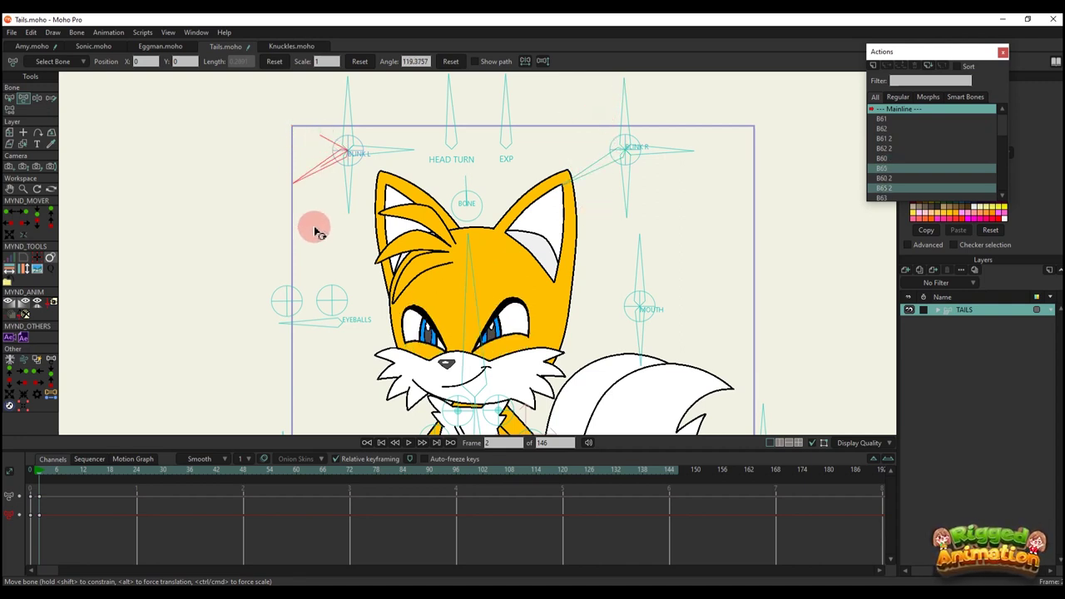
left_click_drag(98, 528, 5, 464)
key("Delete")
- Rotate the downward-pointing bones of the BLINK L and BLINK R controls both ways at frame 2, and delete their keyframes
left_click_drag(351, 184, 321, 179)
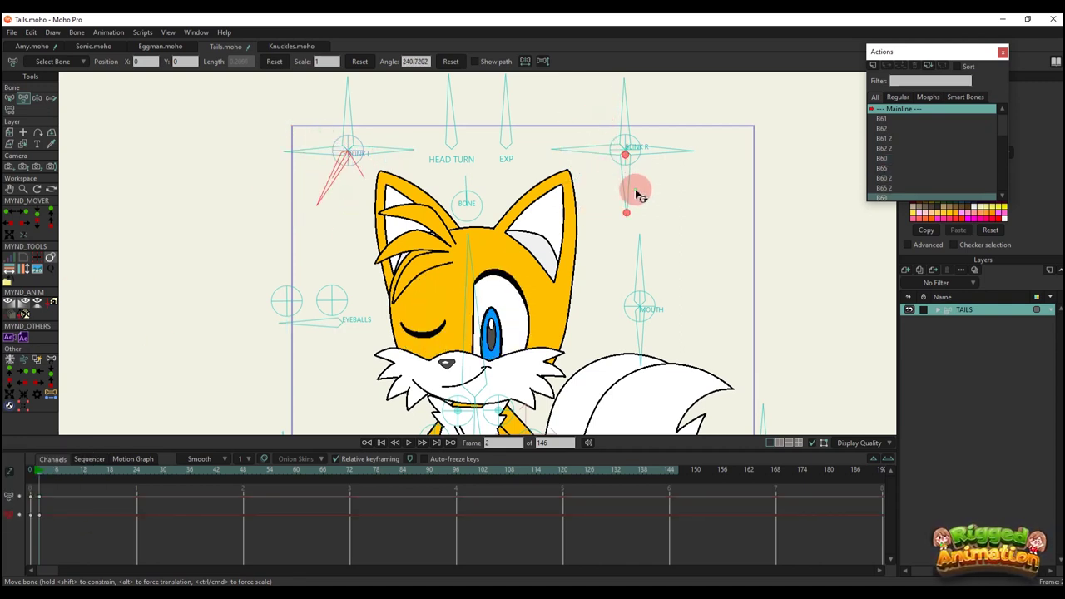
left_click_drag(639, 194, 706, 190)
left_click_drag(366, 176, 506, 202)
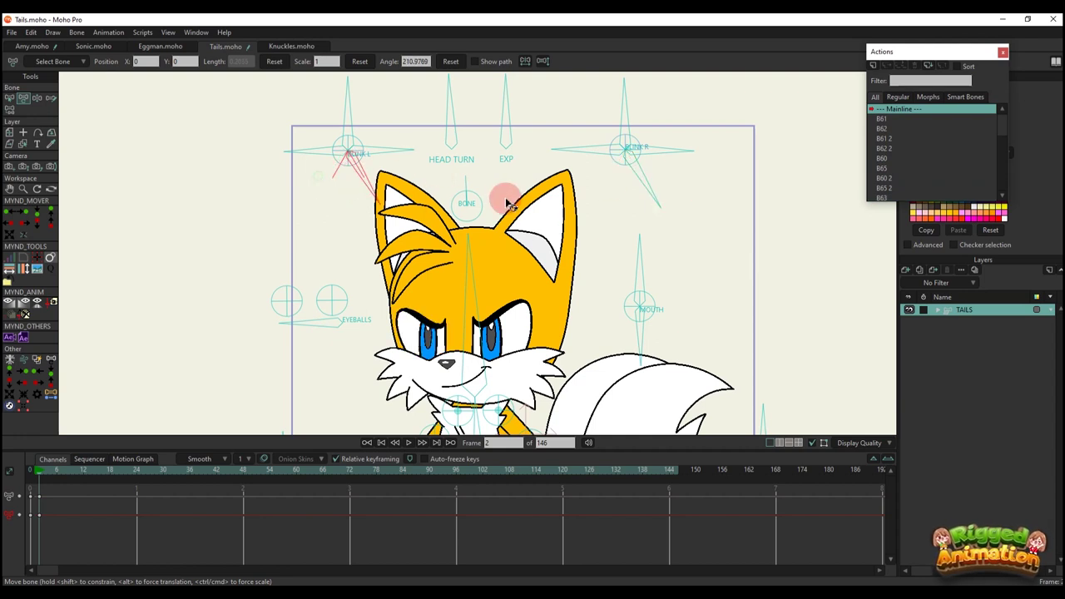
left_click_drag(131, 534, 18, 467)
key("Delete")
- Rotate the right-pointing bones of the BLINK L and BLINK R controls at frame 2, and delete their keyframes
left_click_drag(378, 140, 368, 124)
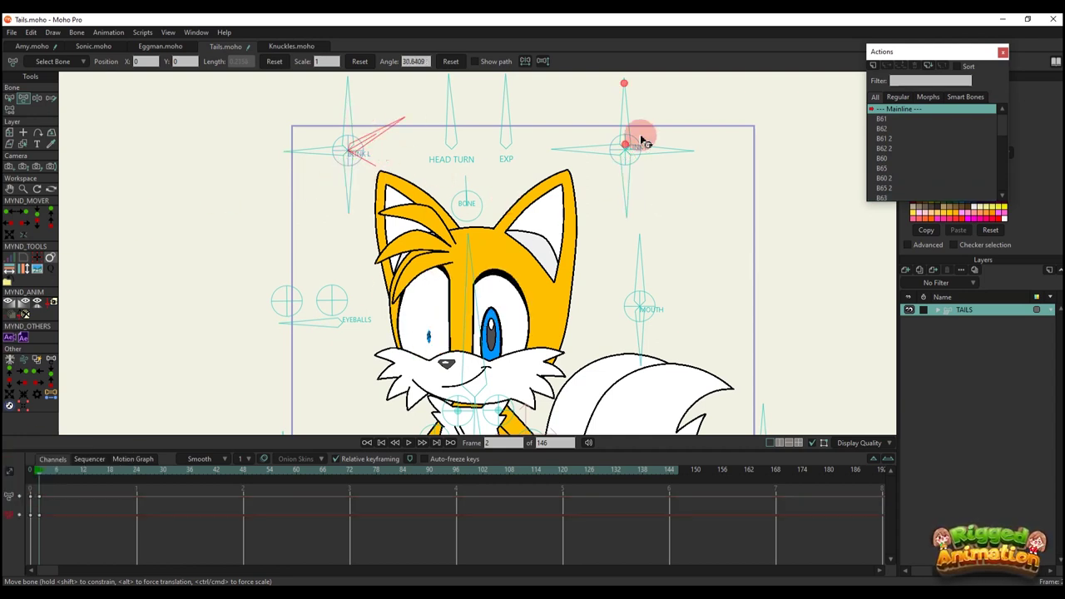
left_click_drag(644, 143, 643, 200)
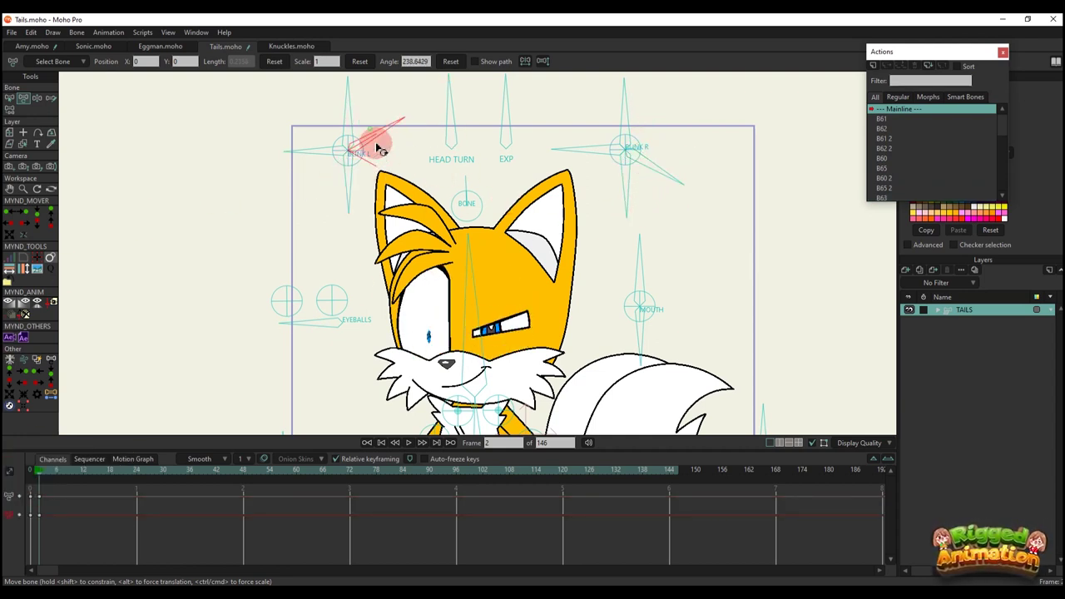
left_click_drag(378, 148, 389, 210)
left_click_drag(74, 529, 20, 479)
key("Delete")
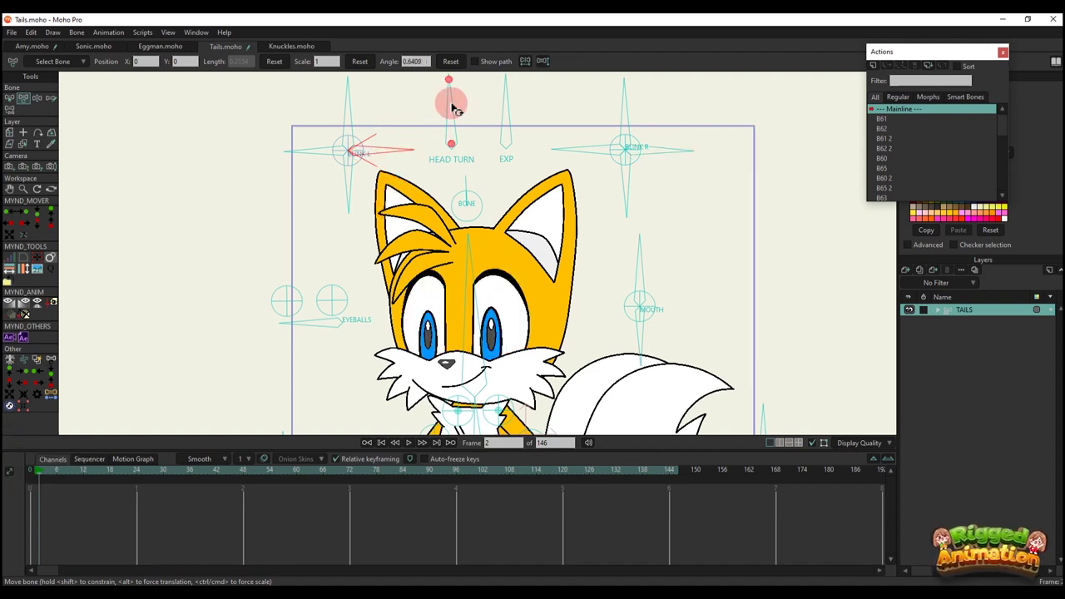
- Rotate the HEAD TURN bone at frame 2 to test Tails' head turn, and delete its keyframes
left_click_drag(452, 107, 390, 101)
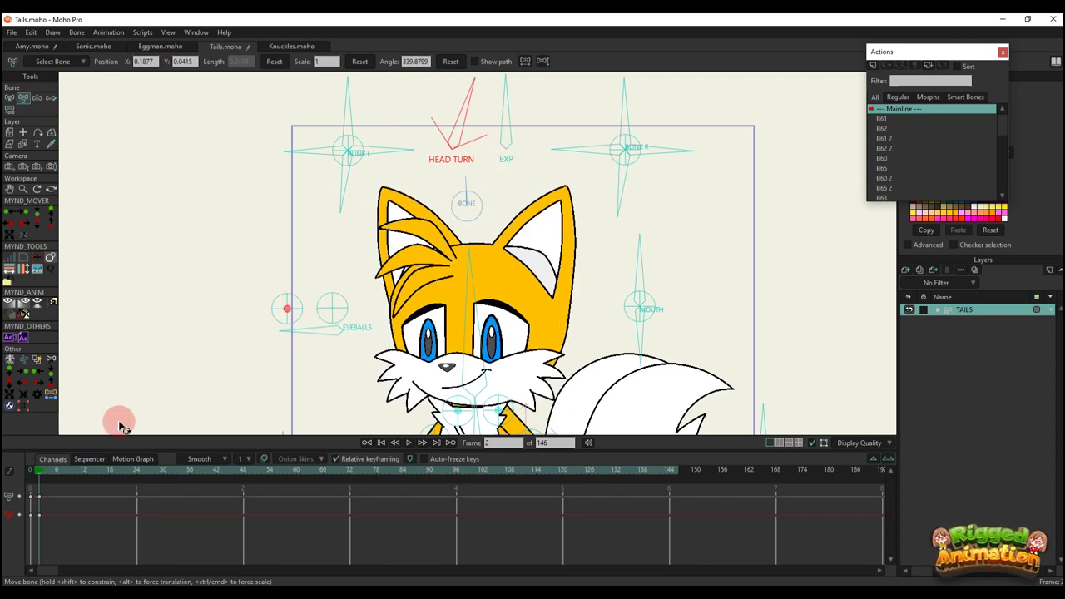
left_click_drag(100, 525, 6, 392)
key("Delete")
- Rotate the EXP bone to test Tails' eye expressions, and delete its keyframes across the timeline
mouse_move(518, 103)
left_mouse_down()
mouse_move(504, 120)
mouse_move(532, 125)
mouse_move(524, 111)
left_mouse_up()
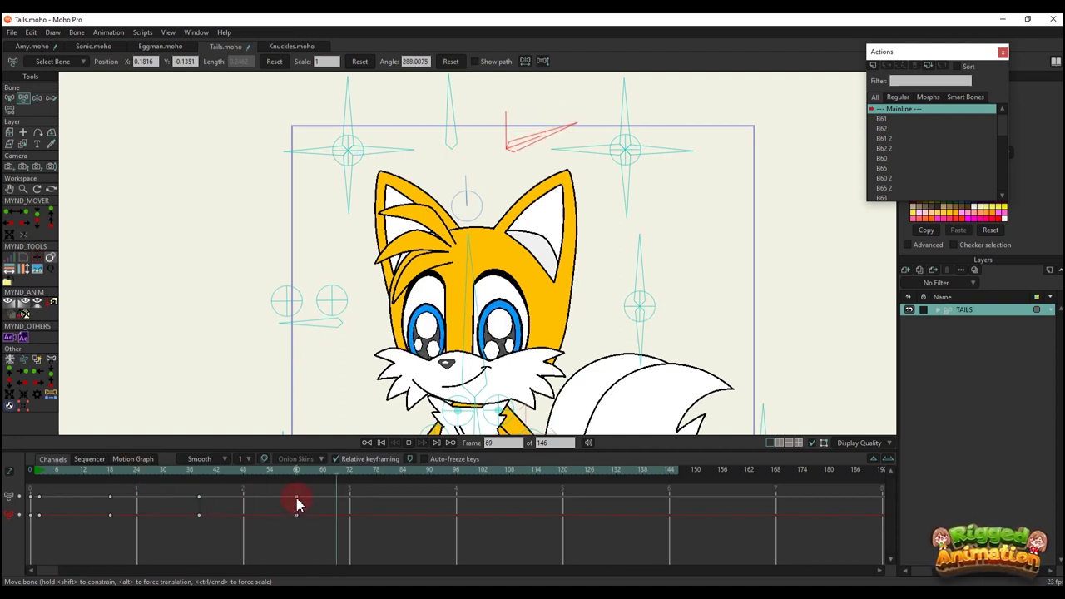
left_click_drag(361, 526, 6, 413)
key("Delete")
- Move the BONE control above Tails' head at frame 5 to test it, and delete its keyframes
left_click(53, 472)
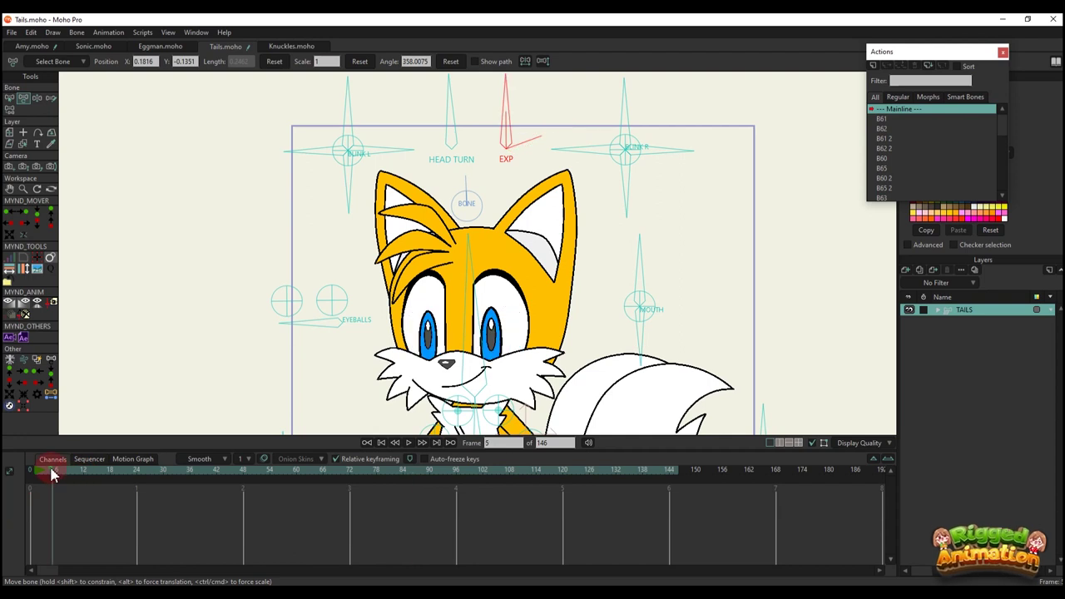
scroll(452, 226, "down", 3)
left_click_drag(452, 225, 471, 161)
scroll(471, 174, "up", 1)
left_click(245, 337)
left_click_drag(103, 525, 8, 462)
key("Delete")
- Move the EYEBALLS bone at frame 5 to test Tails' eyes, and delete its keyframes
scroll(498, 165, "up", 3)
left_click_drag(475, 228, 477, 247)
scroll(314, 271, "up", 1)
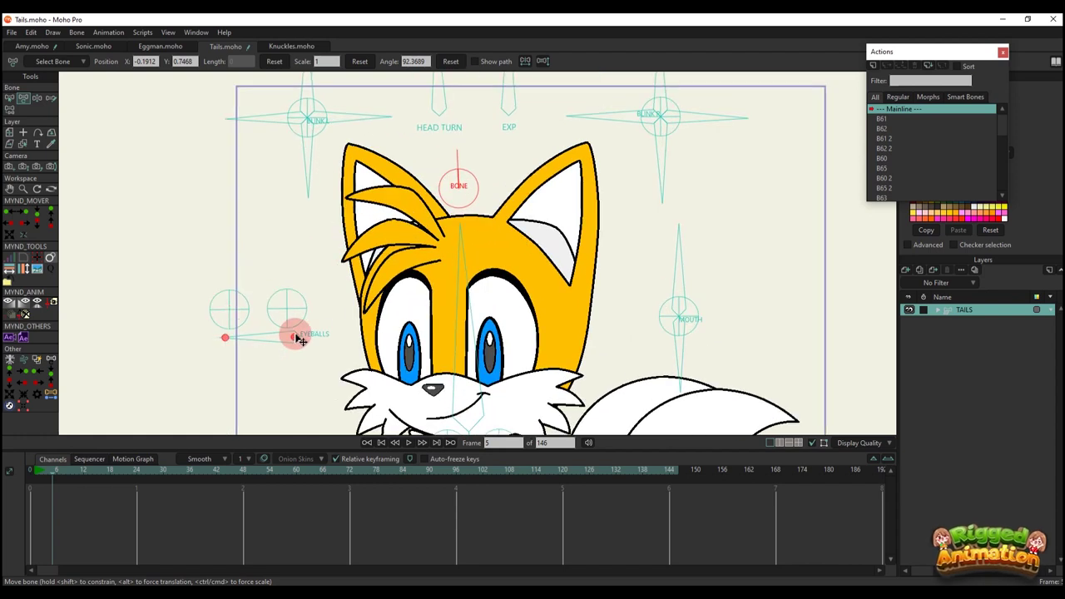
mouse_move(287, 334)
left_mouse_down()
mouse_move(268, 334)
mouse_move(280, 318)
left_mouse_up()
left_click_drag(103, 568, 23, 480)
key("Delete")
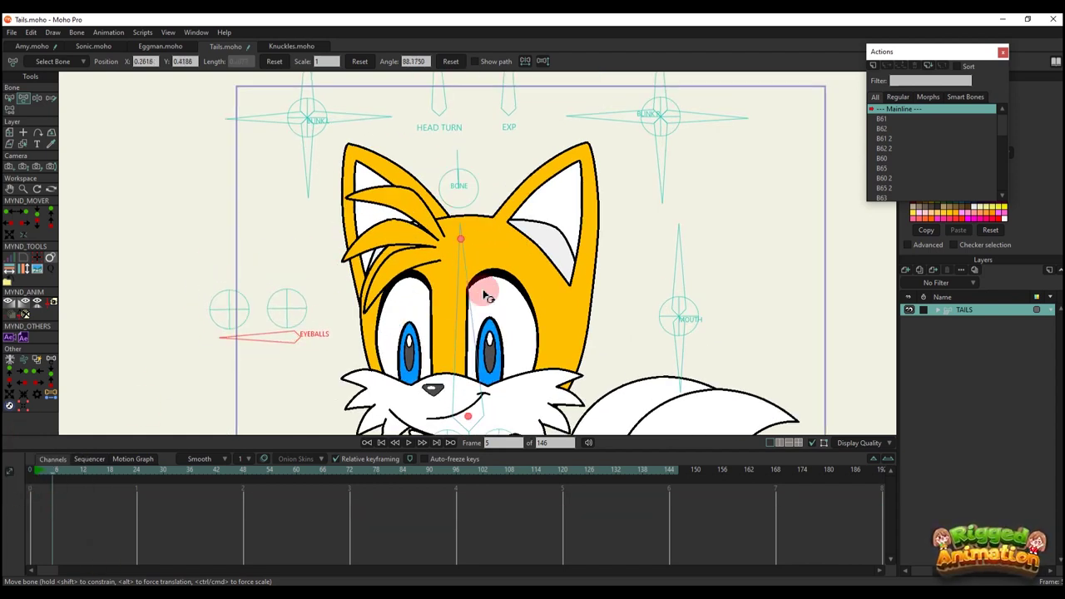
- Rotate the MOUTH control's bones at frame 5 to test Tails' mouth shapes, and delete their keyframes
scroll(630, 241, "up", 1)
left_click_drag(661, 272, 657, 301)
left_click_drag(159, 517, 5, 464)
key("Delete")
- Rotate the upward-pointing HAND L and HAND R bones at frame 5 to test the hand poses, and undo the last rotation
scroll(449, 268, "down", 2)
scroll(459, 272, "down", 1)
left_click_drag(459, 272, 447, 241)
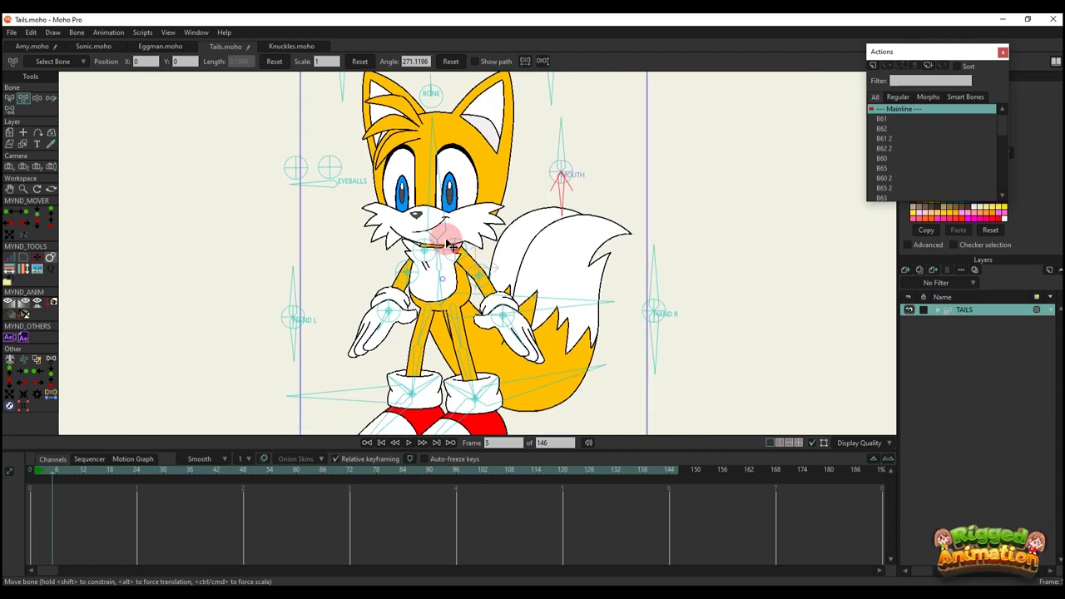
scroll(306, 312, "up", 2)
scroll(306, 295, "up", 1)
left_click_drag(288, 248, 250, 195)
left_click_drag(691, 240, 604, 225)
left_click_drag(832, 205, 807, 193)
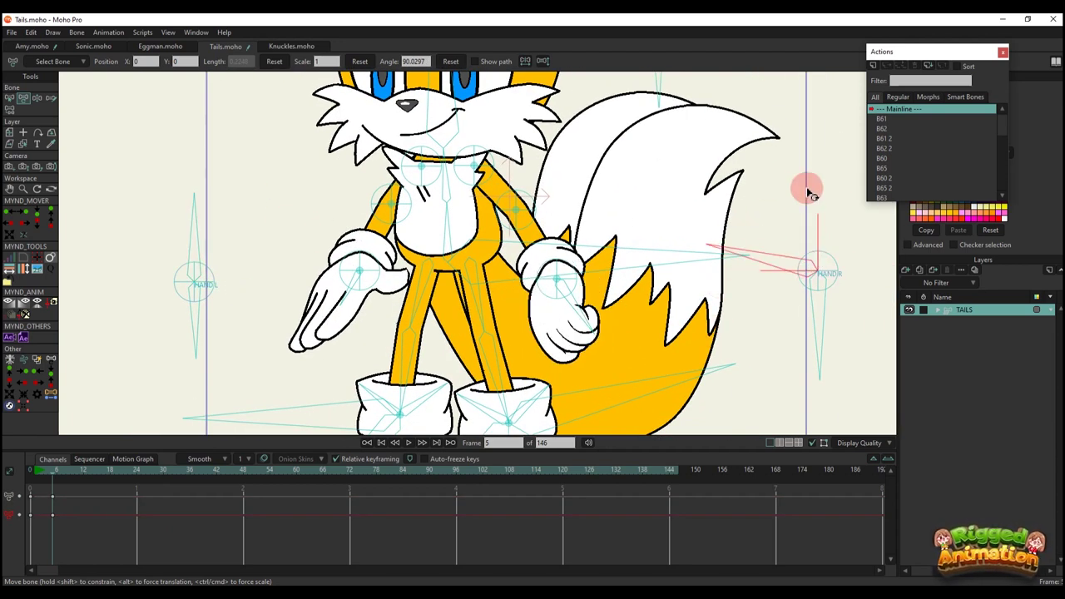
key("ctrl+z")
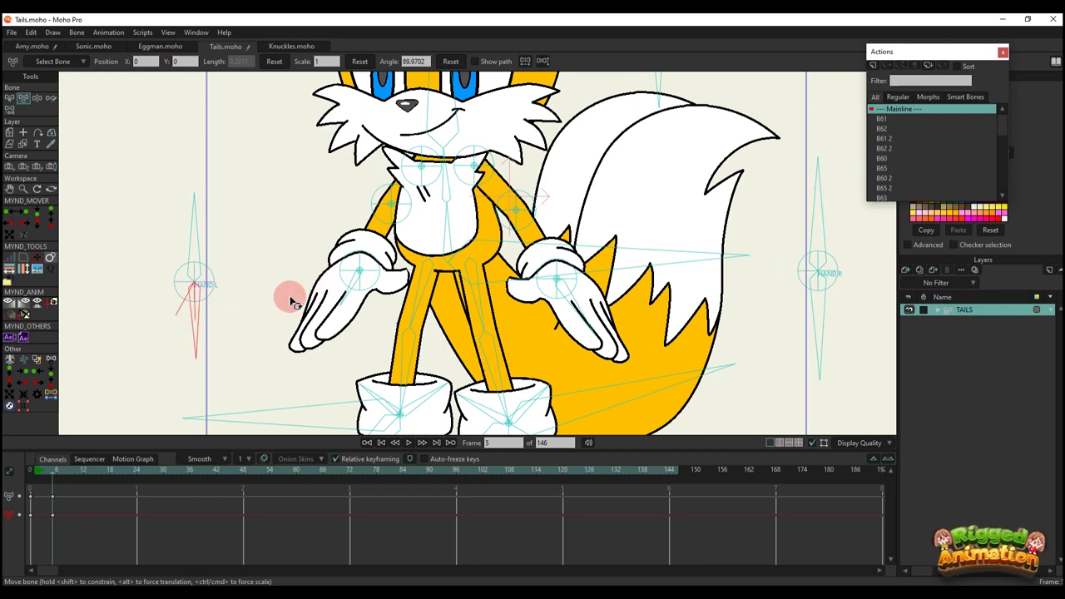
- Pose both of Tails' hands in front of his body at frame 5, test the downward-pointing HAND R bone, and delete the keyframes
left_click_drag(375, 225, 441, 283)
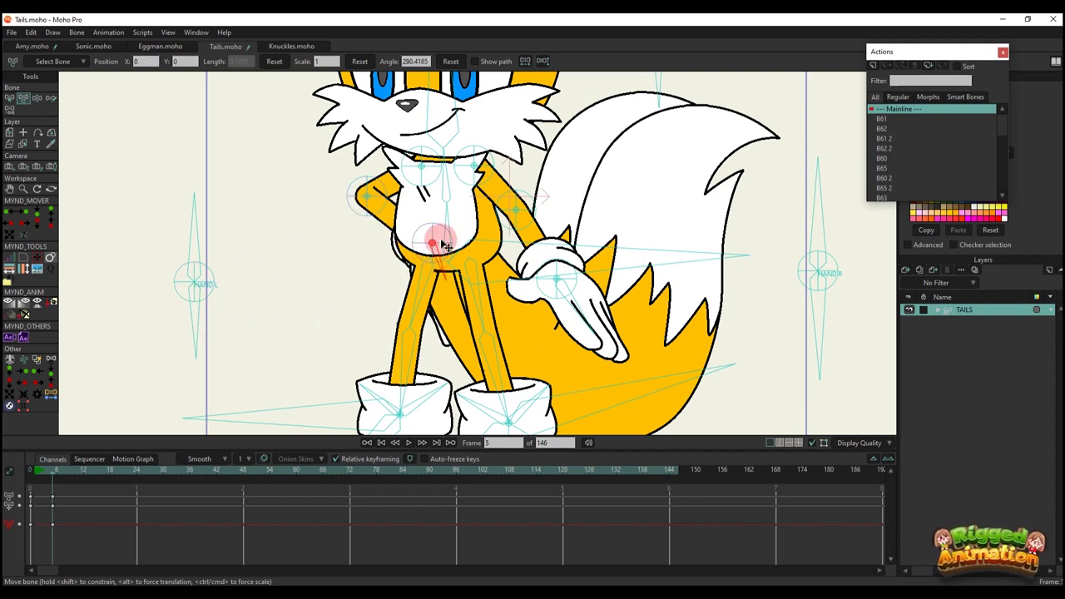
left_click_drag(758, 262, 713, 245)
left_click_drag(769, 307, 853, 259)
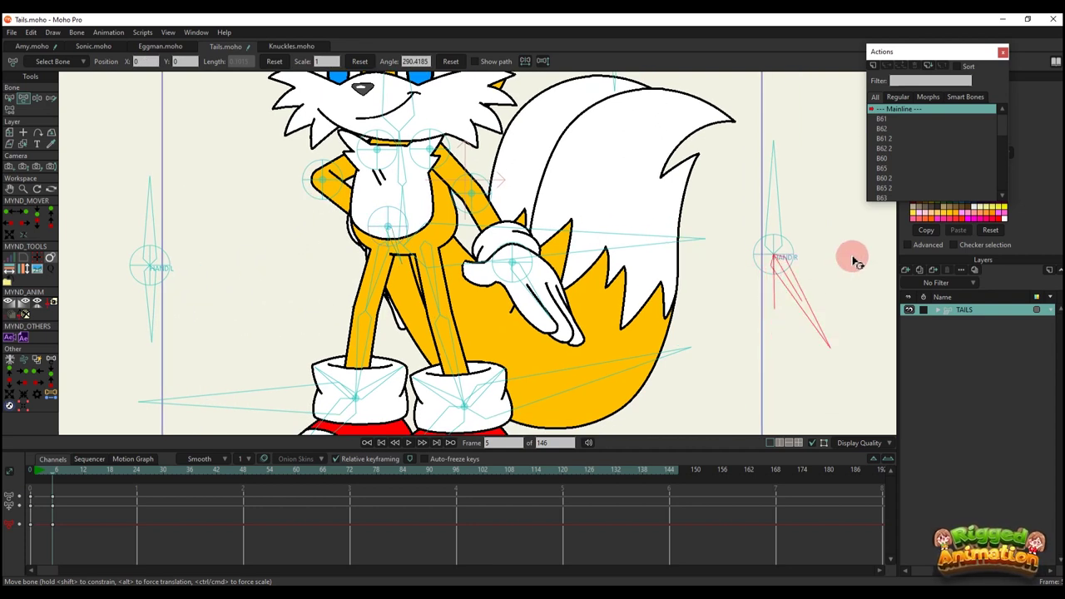
left_click_drag(509, 243, 517, 209)
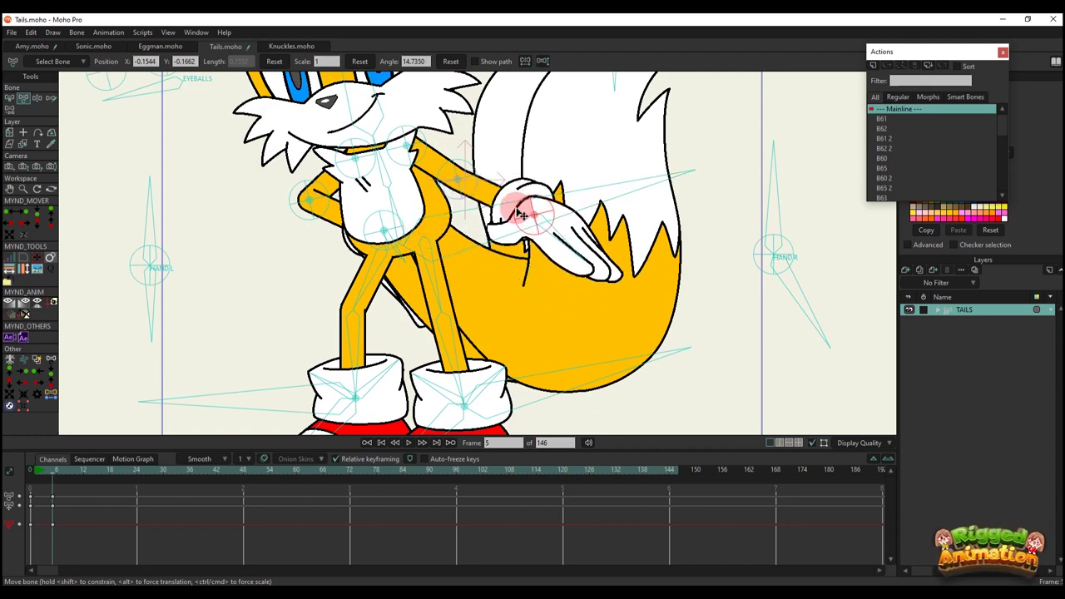
left_click_drag(795, 312, 567, 342)
left_click_drag(518, 223, 412, 264)
scroll(389, 242, "down", 2)
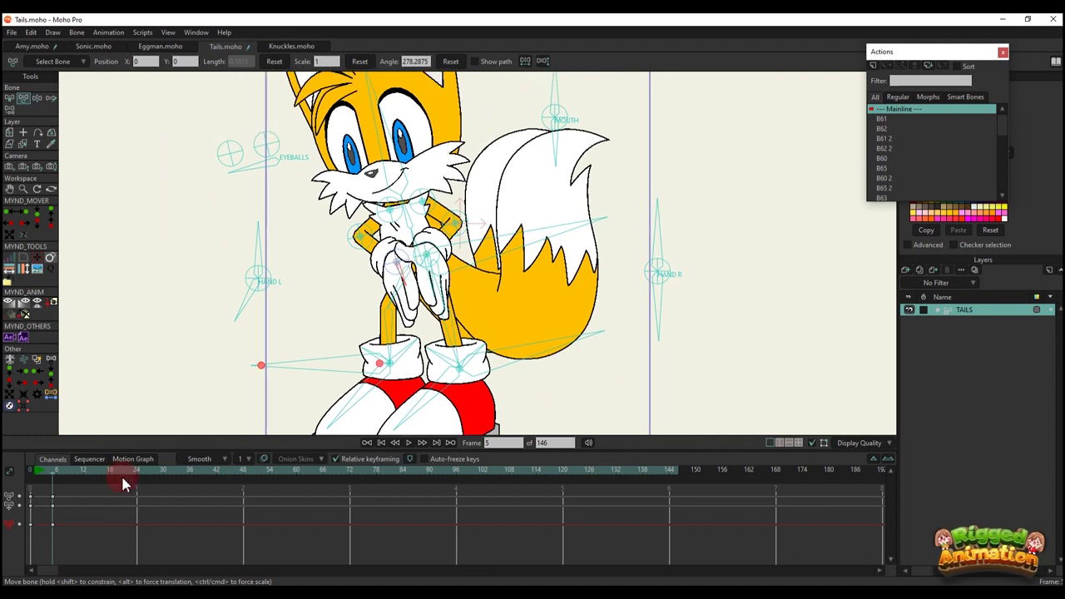
left_click_drag(133, 489, 41, 533)
key("Delete")
- Lower Tails' hips at frame 5 so the legs bend, and activate Manipulate Bones
left_click_drag(433, 352, 439, 275)
scroll(455, 266, "up", 2)
scroll(443, 159, "down", 2)
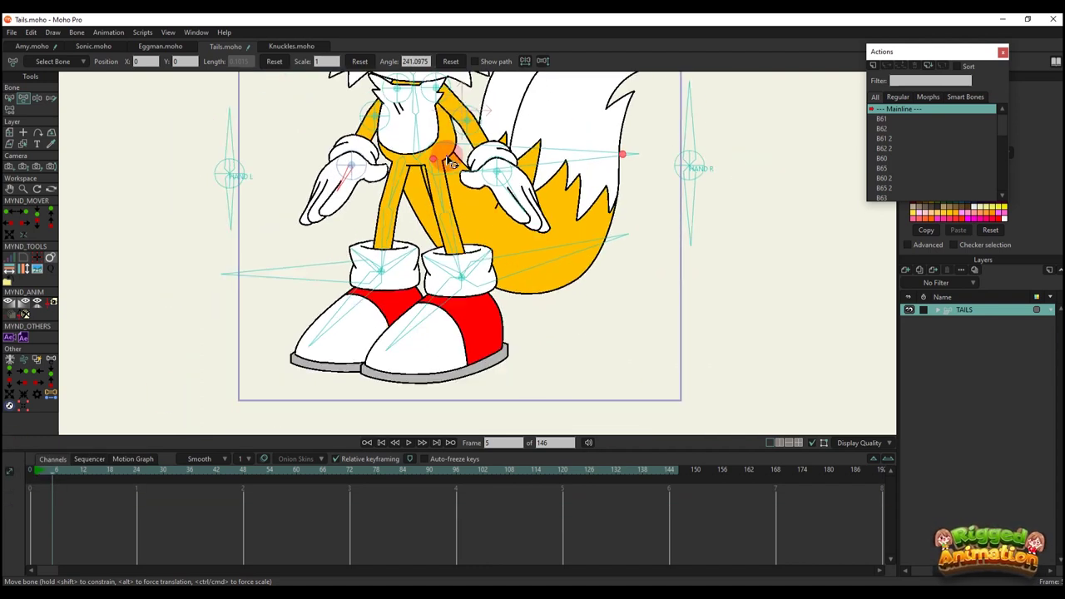
left_click_drag(452, 159, 430, 193)
key("z")
scroll(432, 200, "down", 3)
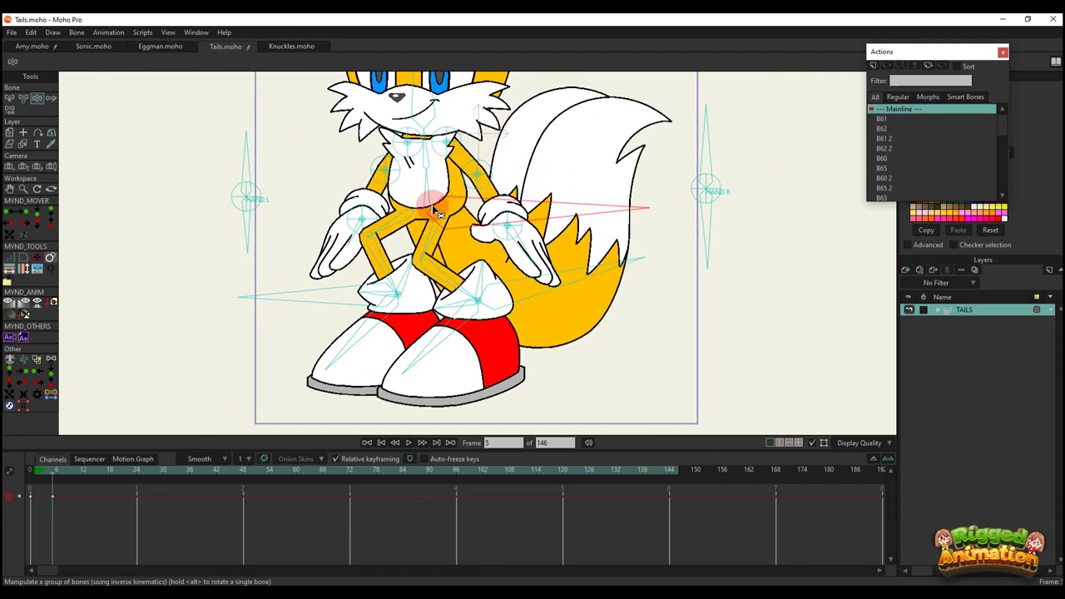
left_click(263, 396)
- Play back the crouching movement and return to frame 5
left_click(36, 469)
key("space")
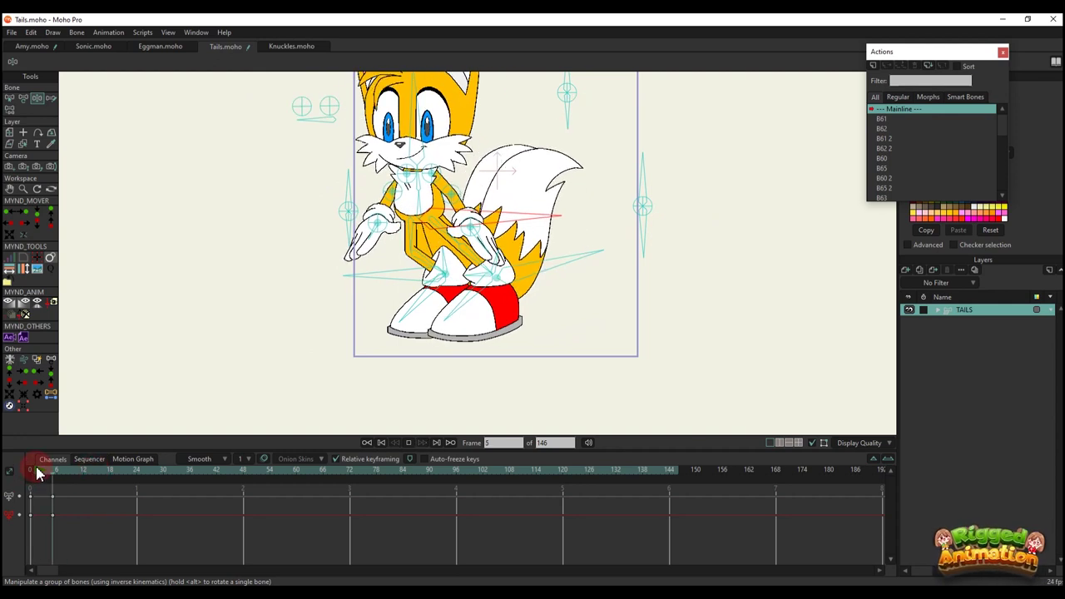
scroll(394, 260, "down", 2)
left_click_drag(394, 259, 397, 300)
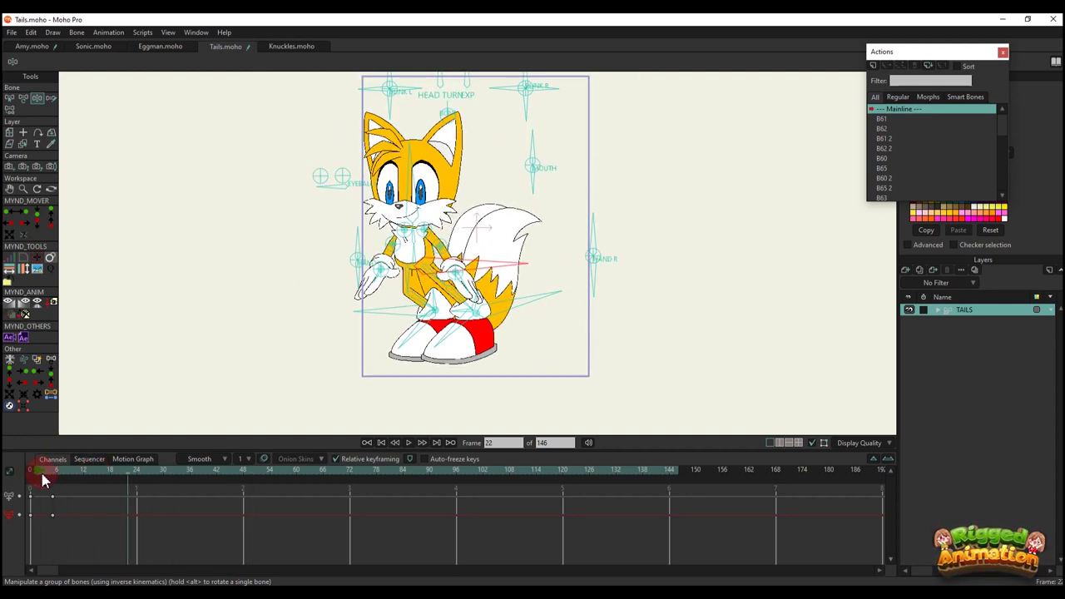
left_click_drag(47, 473, 53, 474)
- Swing Tails' left foot outward and bring it back at frame 5 to test the leg's bending
scroll(474, 265, "up", 6)
left_click_drag(431, 315, 348, 241)
key("t")
scroll(487, 256, "down", 2)
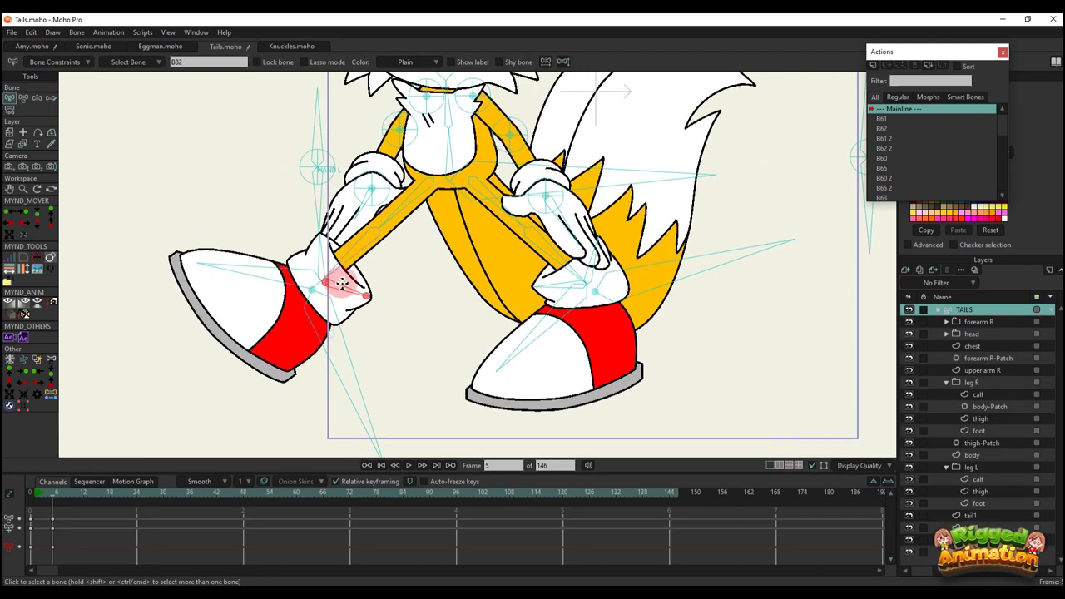
left_click_drag(341, 287, 391, 360)
mouse_move(439, 323)
left_mouse_down()
mouse_move(416, 300)
mouse_move(449, 310)
mouse_move(449, 329)
left_mouse_up()
- Move Tails' right foot in beside the left one at frame 5, and delete all the pose keyframes
left_click_drag(599, 283, 537, 353)
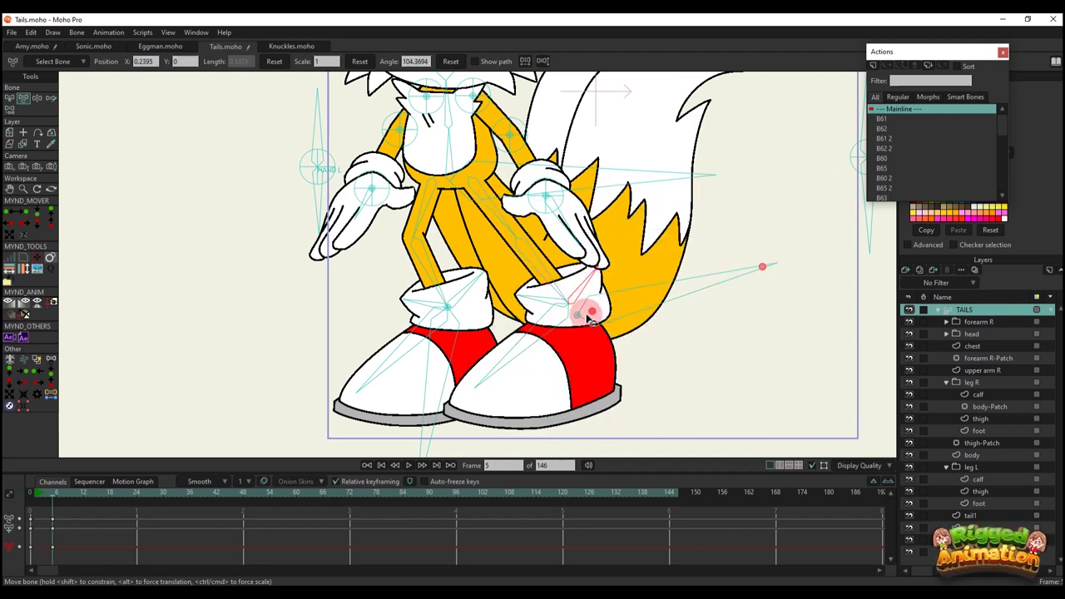
left_click_drag(587, 317, 484, 331)
scroll(283, 422, "down", 3)
left_click_drag(162, 546, 5, 464)
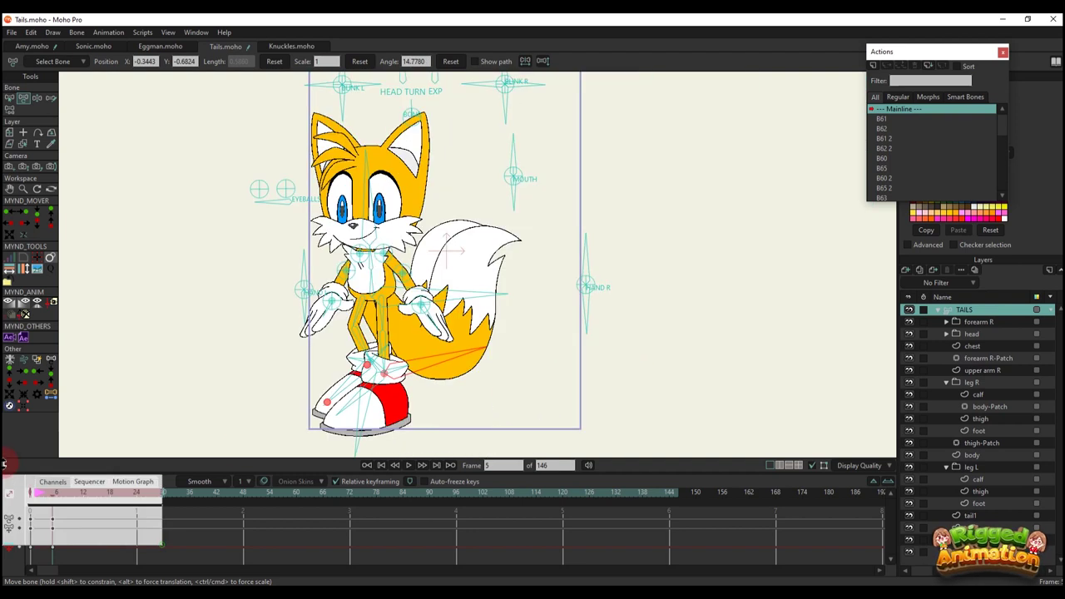
key("Delete")
- Hide the bones, insert the WALK action at frame 5, and play the walk
left_click_drag(461, 243, 489, 270)
scroll(897, 156, "down", 6)
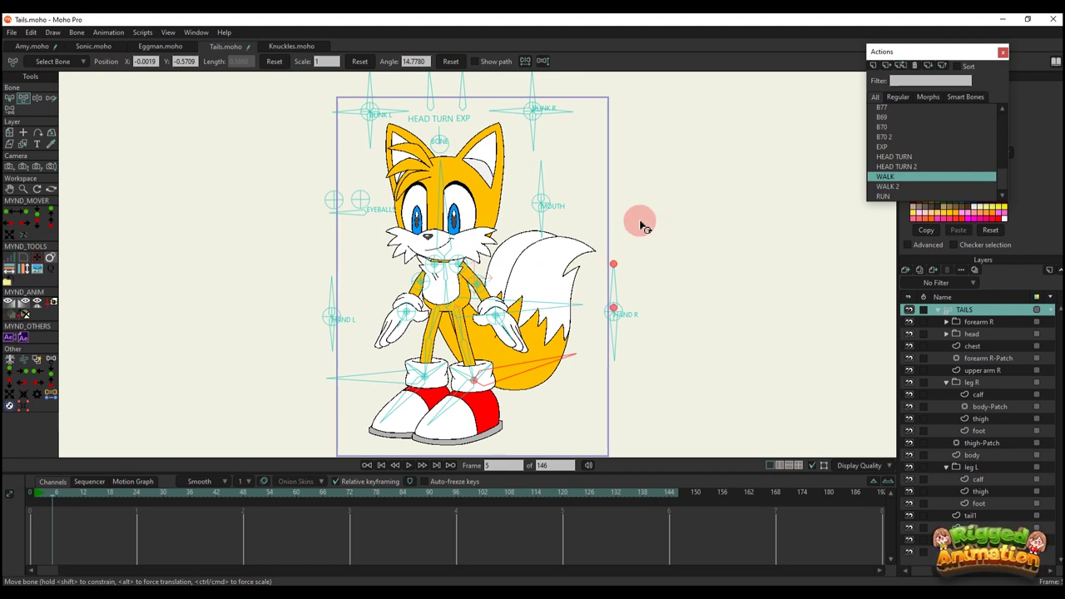
left_click(940, 310)
key("ctrl+h")
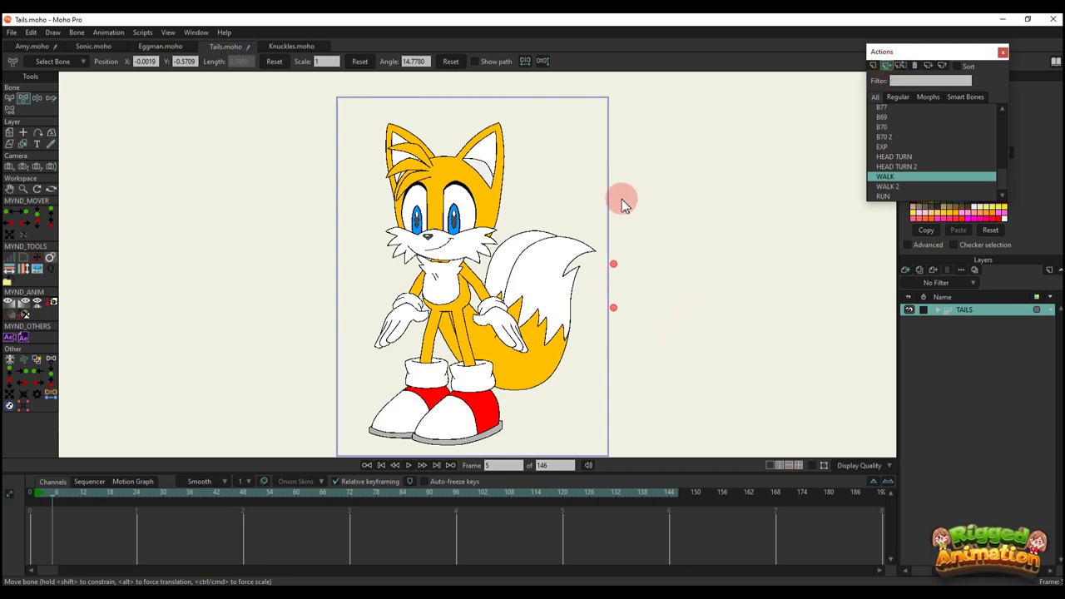
scroll(488, 251, "down", 5)
scroll(488, 251, "up", 6)
key("space")
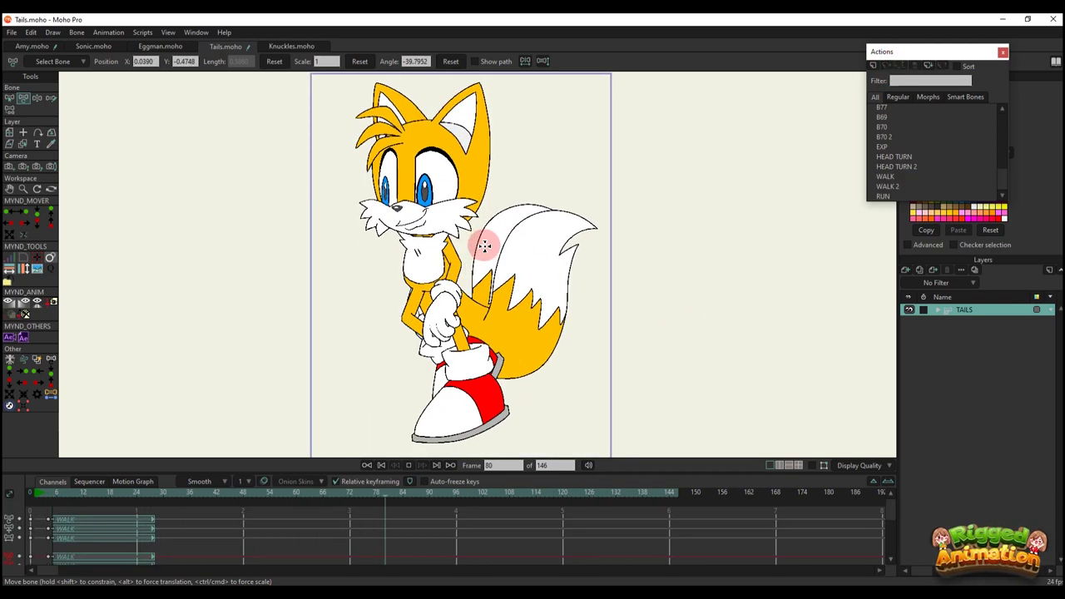
- Insert the WALK 2 action at frame 66 and play it
scroll(485, 246, "down", 2)
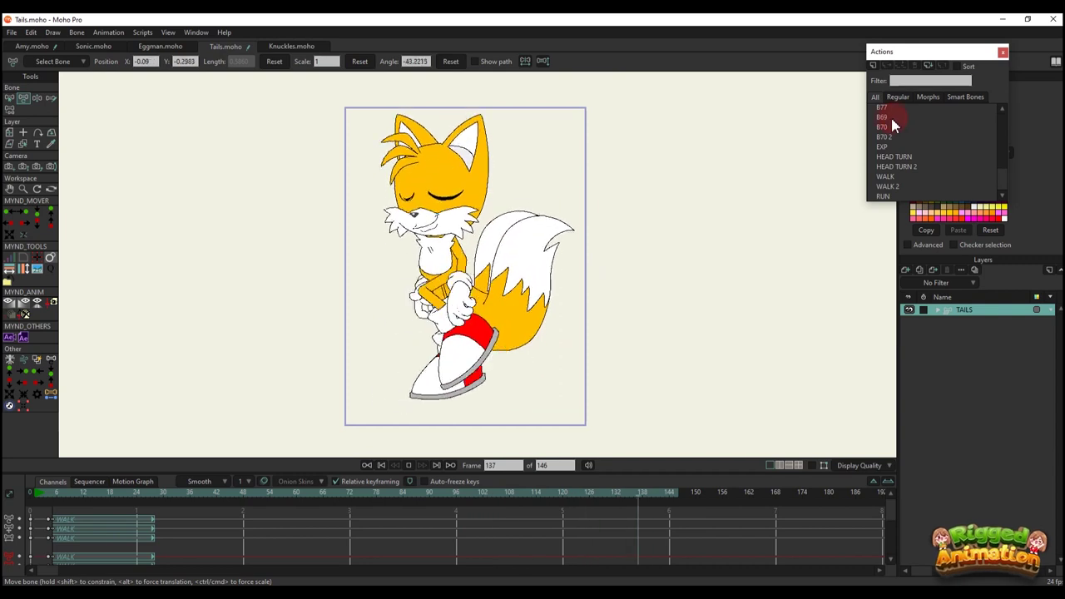
key("space")
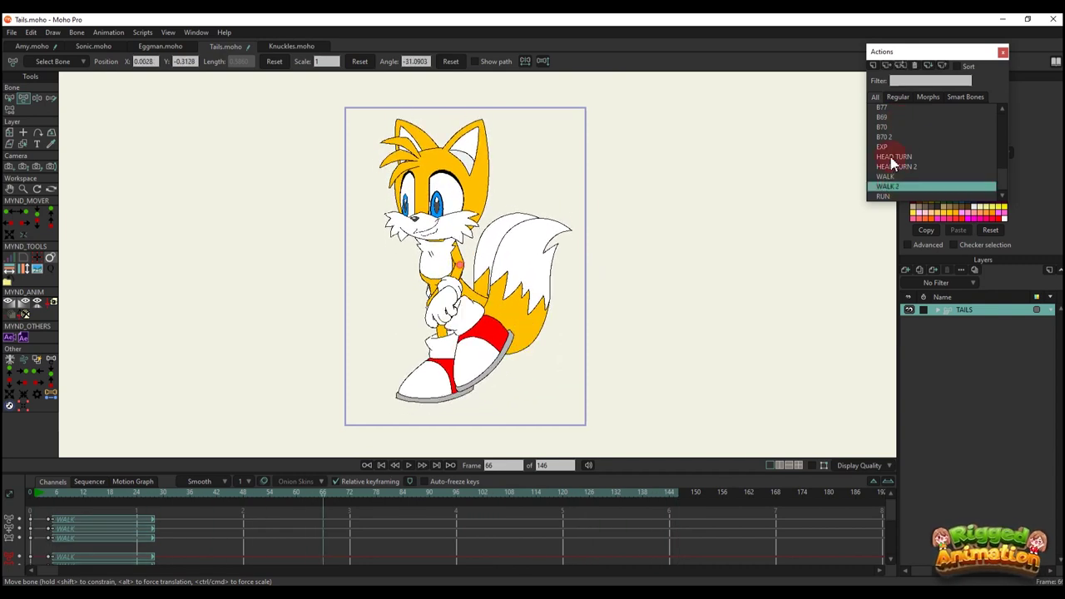
left_click_drag(589, 263, 562, 284)
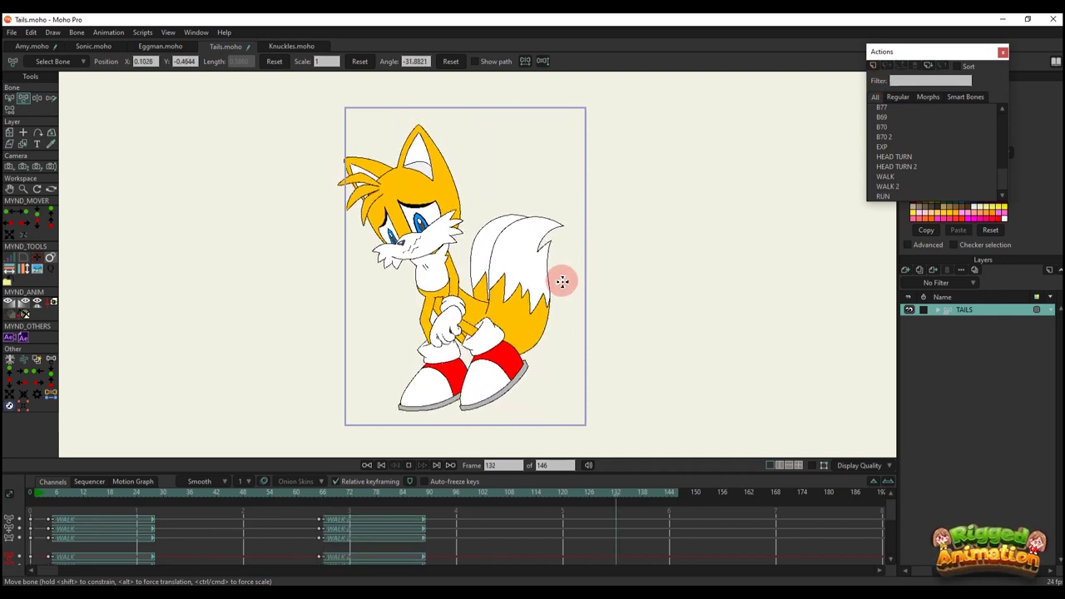
- Extend the timeline to 1000 frames, insert the RUN action at frame 147, and play the run
left_click(543, 464)
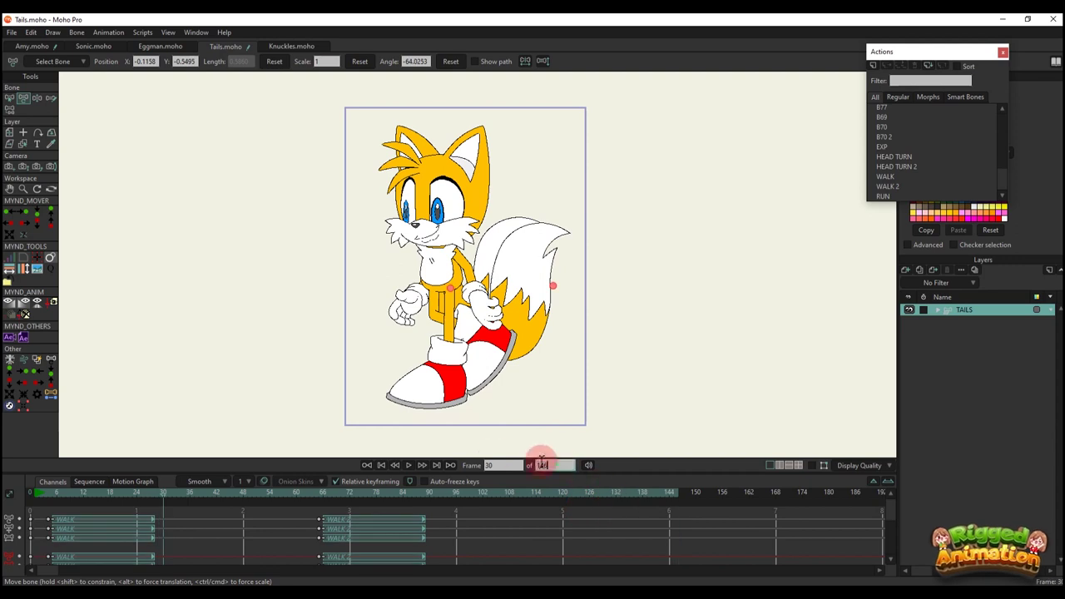
left_click(680, 488)
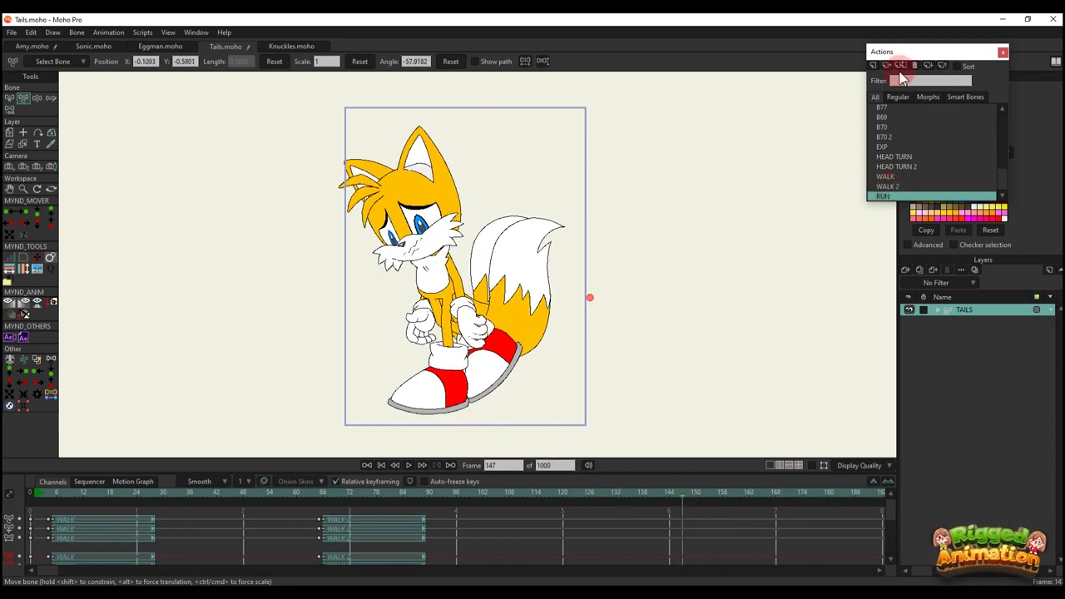
left_click(887, 65)
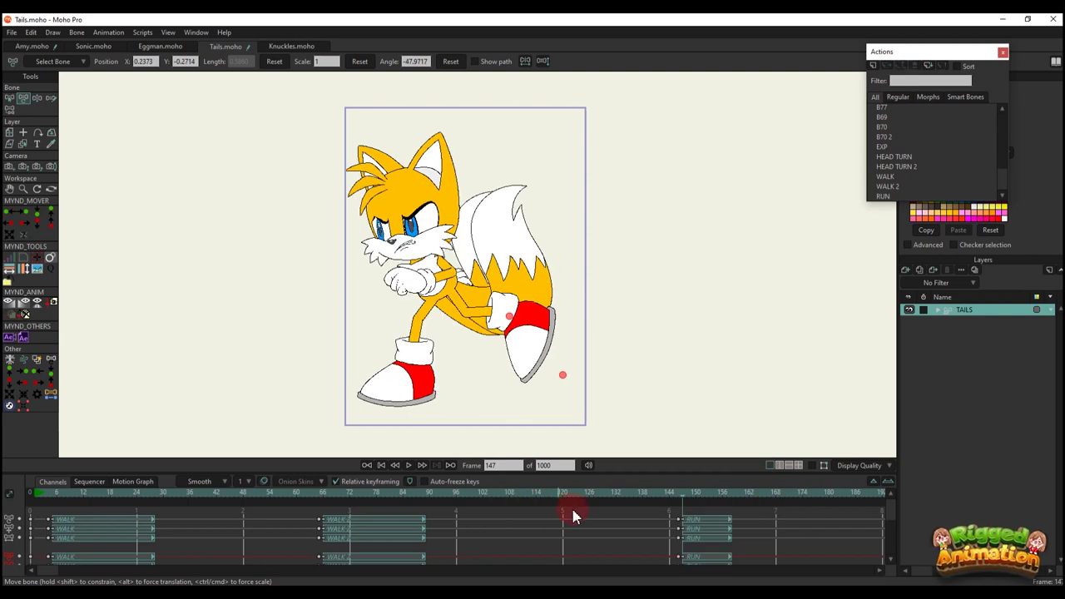
key("space")
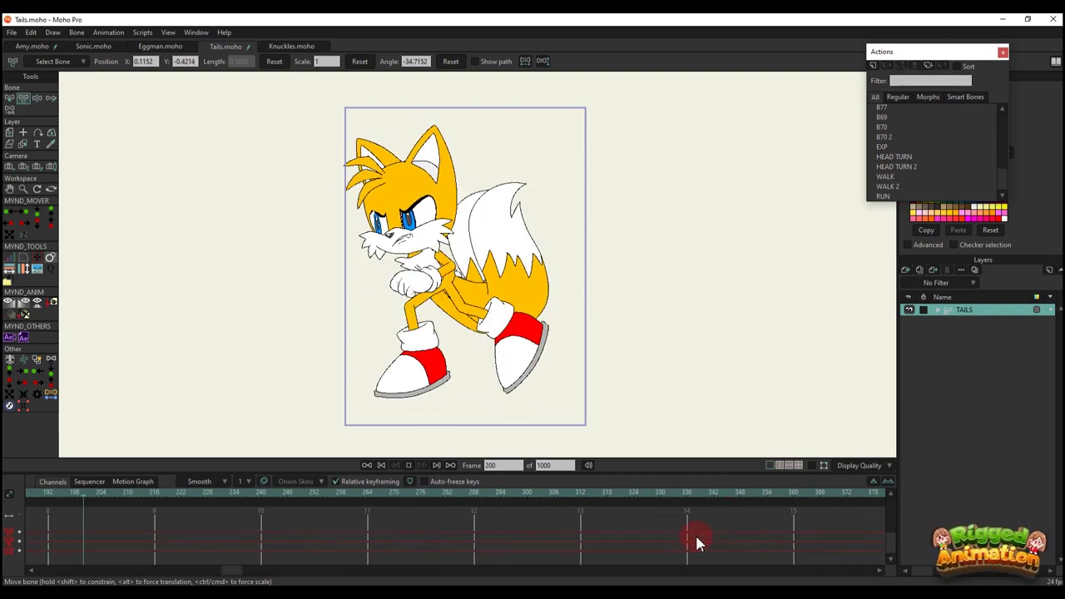
right_click(154, 495, "alt")
key("space")
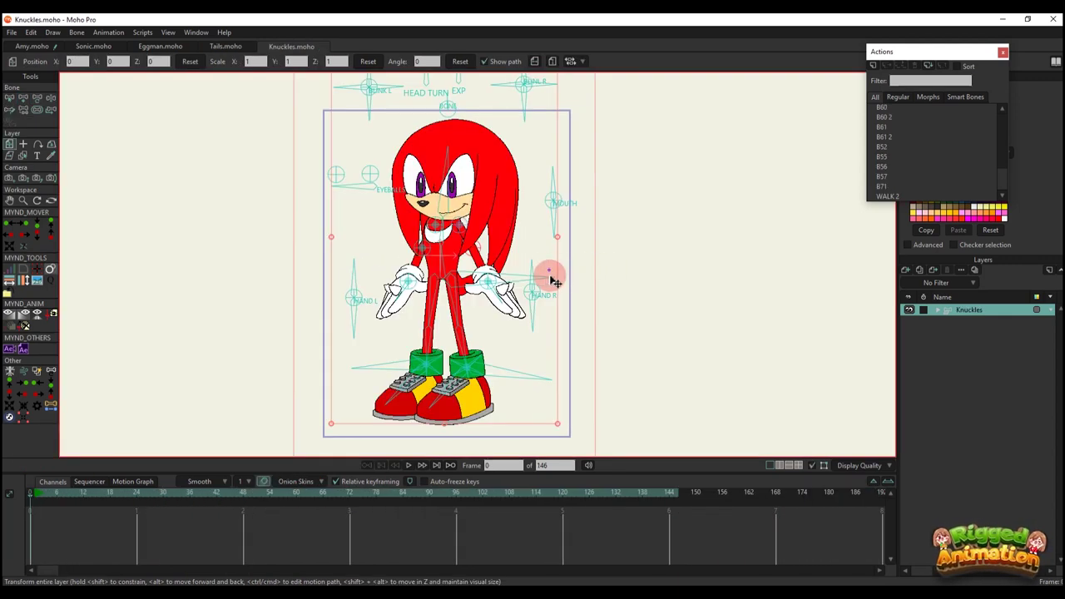
- Go to frame 5 in the Knuckles.moho rig and activate Transform Bone for the face controls
scroll(499, 257, "up", 3)
left_click_drag(482, 257, 481, 338)
left_click(52, 493)
left_click_drag(348, 227, 352, 262)
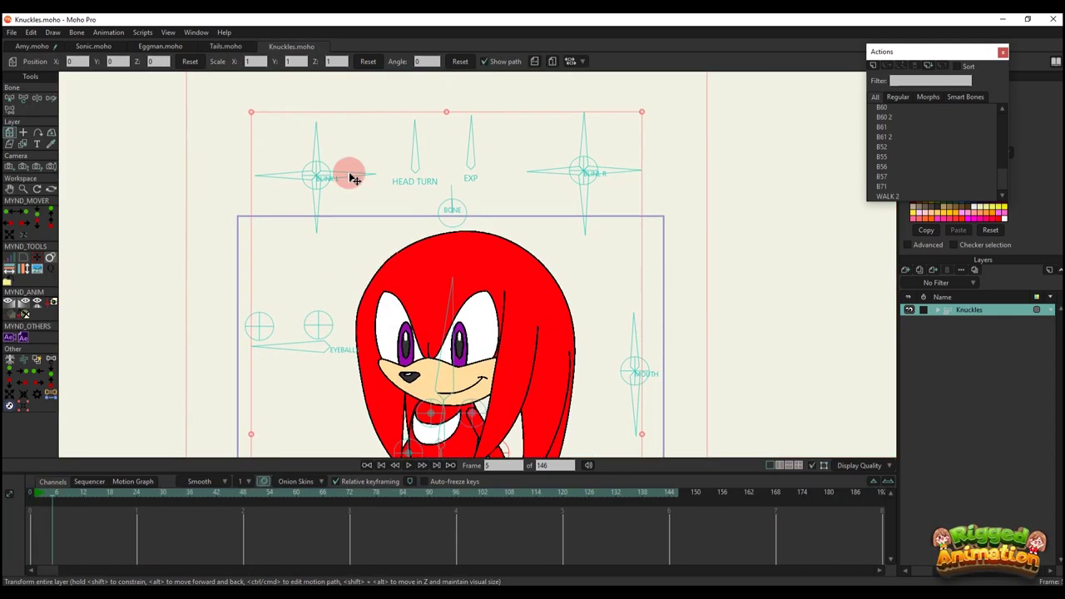
key("t")
scroll(335, 159, "up", 2)
scroll(325, 139, "down", 1)
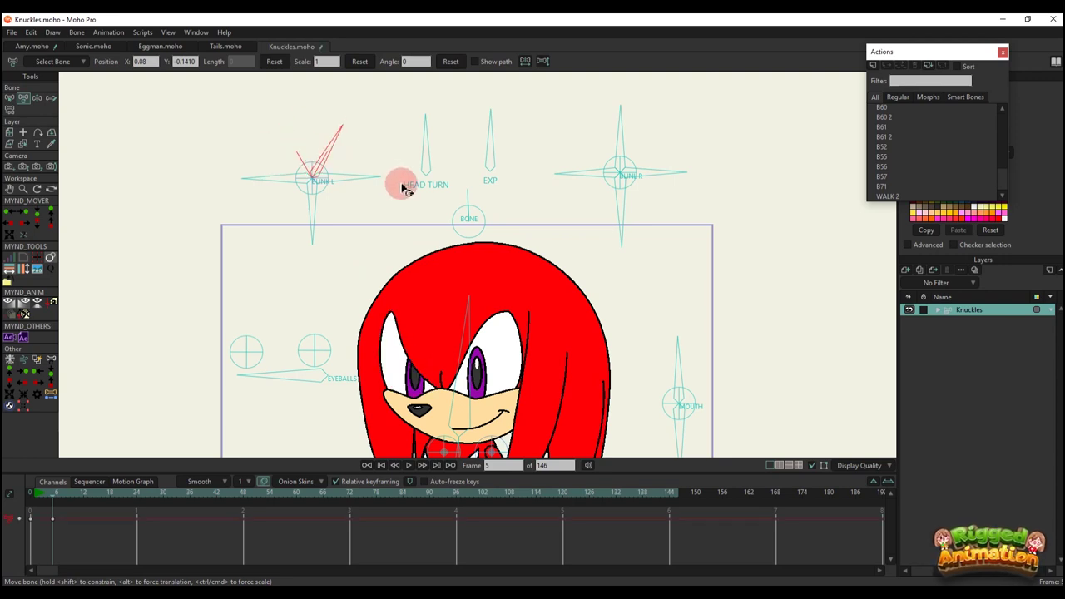
- Test the upper, left and lower arms of the BLINK L and BLINK R controls, deleting the keys after each pose
left_click_drag(619, 143, 676, 141)
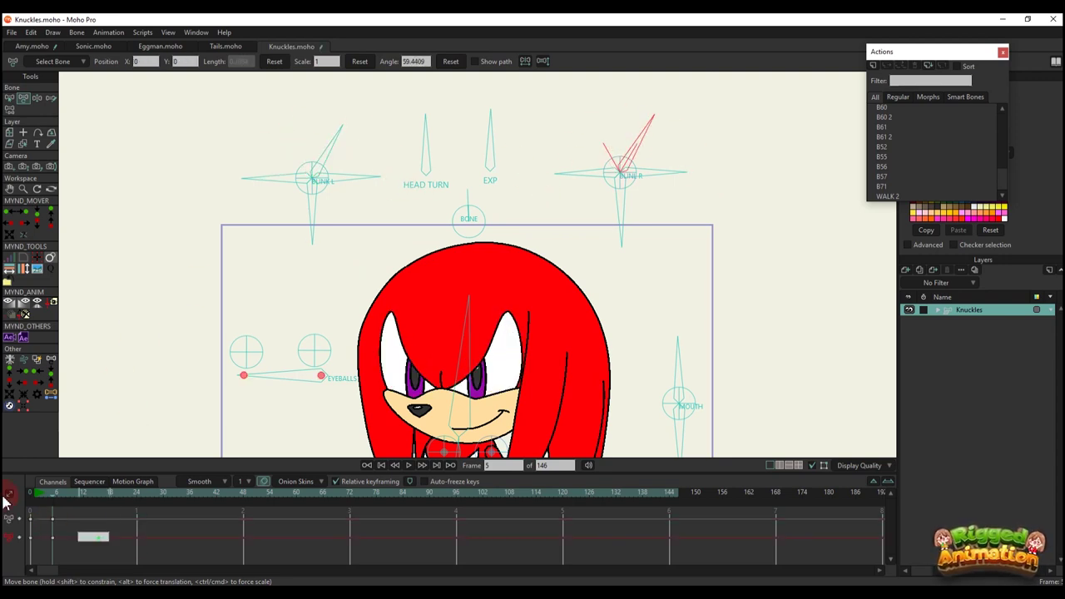
key("Delete")
left_click_drag(290, 179, 298, 122)
left_click_drag(583, 192, 571, 259)
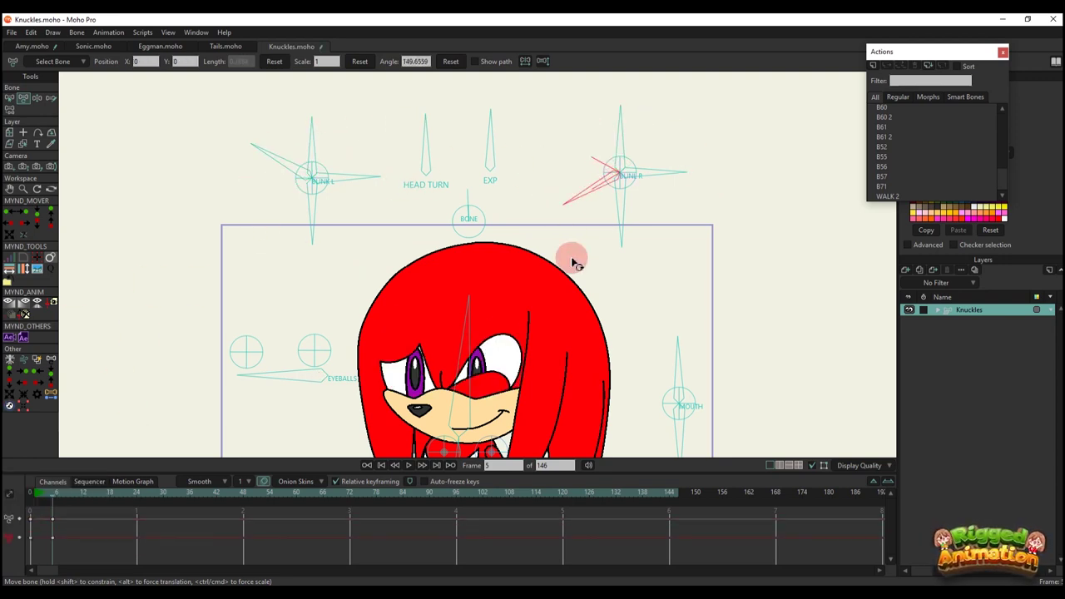
left_click_drag(283, 154, 198, 217)
key("Delete")
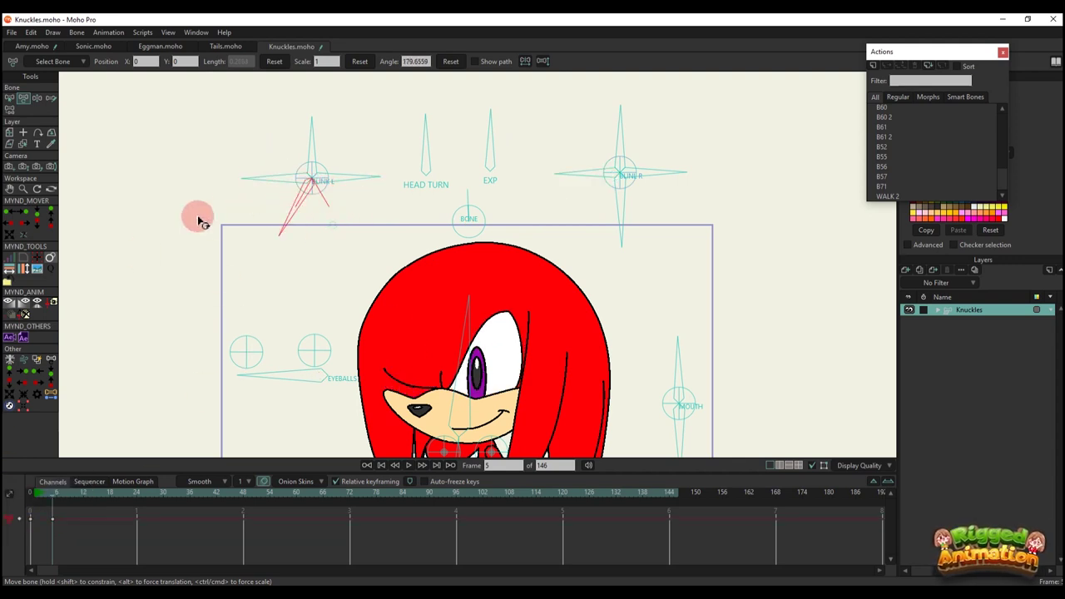
left_click_drag(622, 216, 832, 216)
left_click_drag(288, 223, 341, 229)
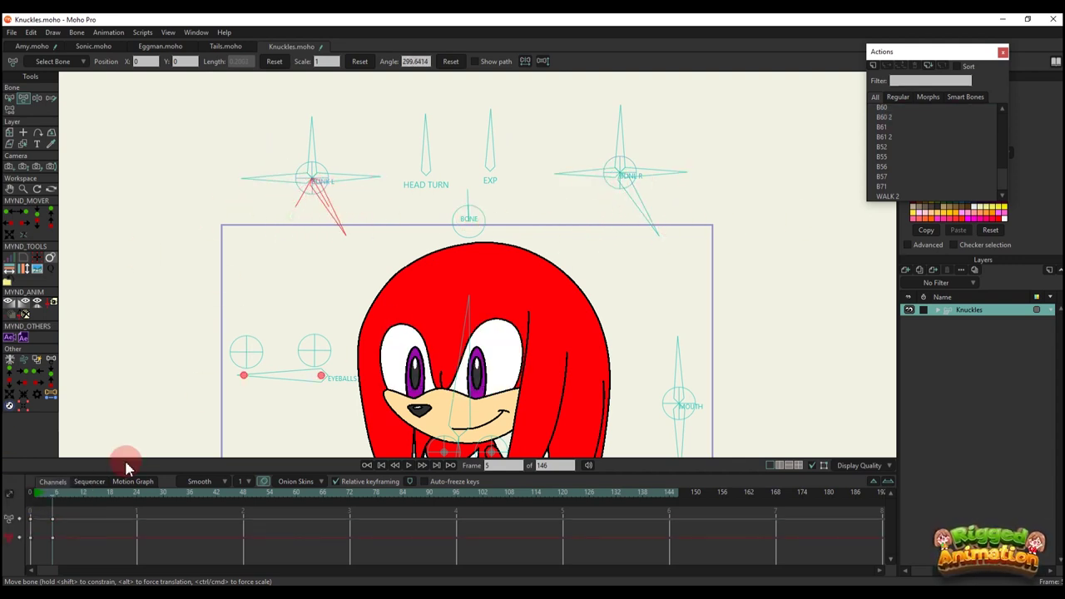
key("Delete")
- Rotate the right arms of the BLINK L and BLINK R controls to test the eye shapes, and delete the keys
left_click_drag(362, 168, 341, 116)
left_click_drag(637, 177, 636, 101)
left_click_drag(37, 493, 54, 506)
left_click_drag(743, 139, 602, 289)
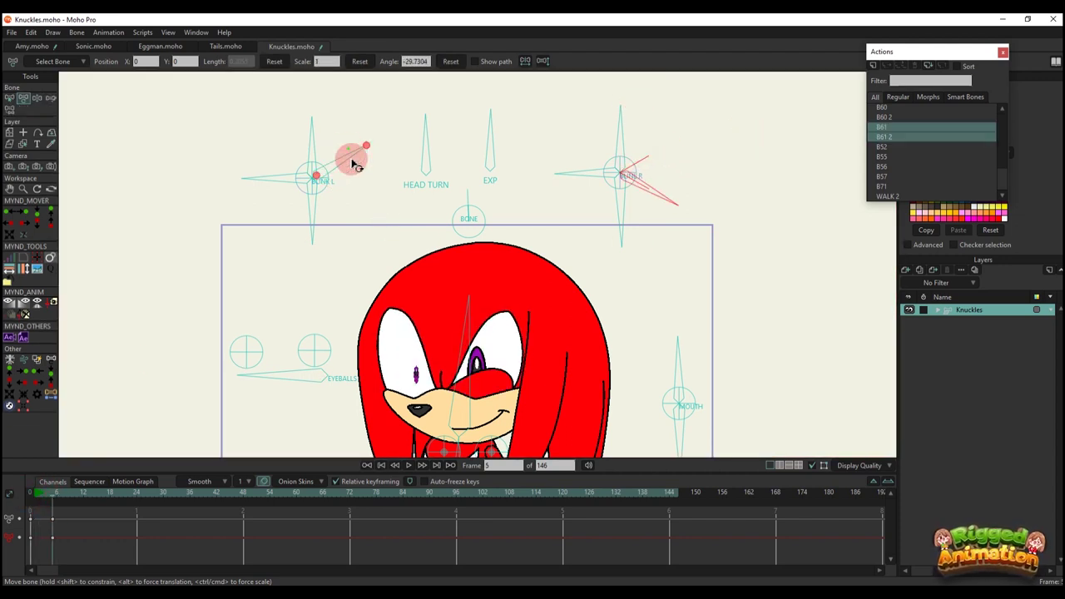
left_click_drag(352, 159, 361, 268)
left_click_drag(119, 550, 7, 464)
key("Delete")
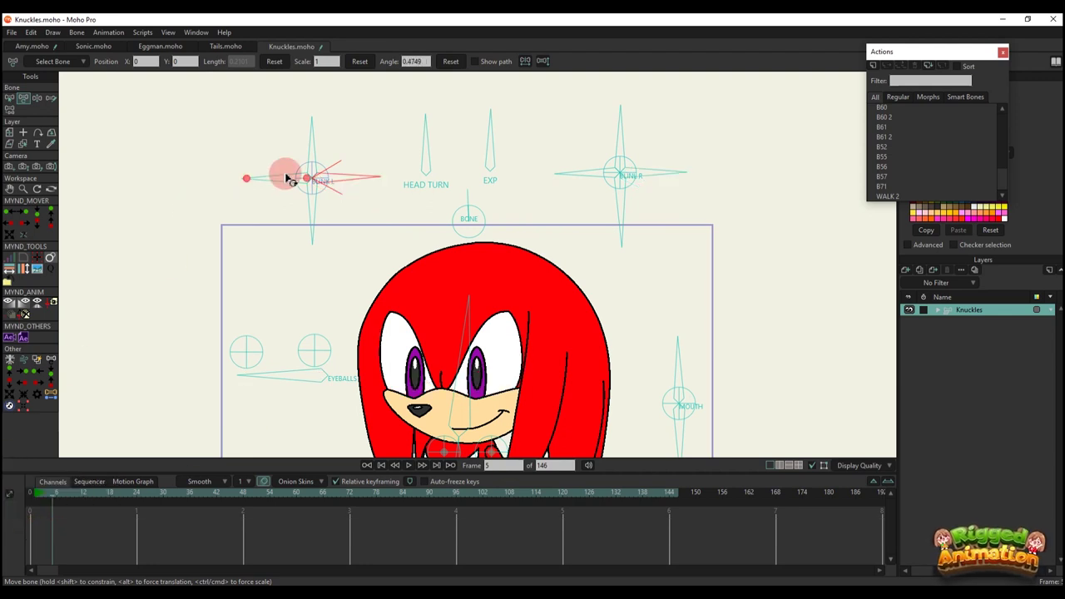
- Try further BLINK L arm rotations on one eye alone, deleting the keys after each pose
mouse_move(273, 178)
left_mouse_down()
mouse_move(275, 147)
mouse_move(259, 251)
left_mouse_up()
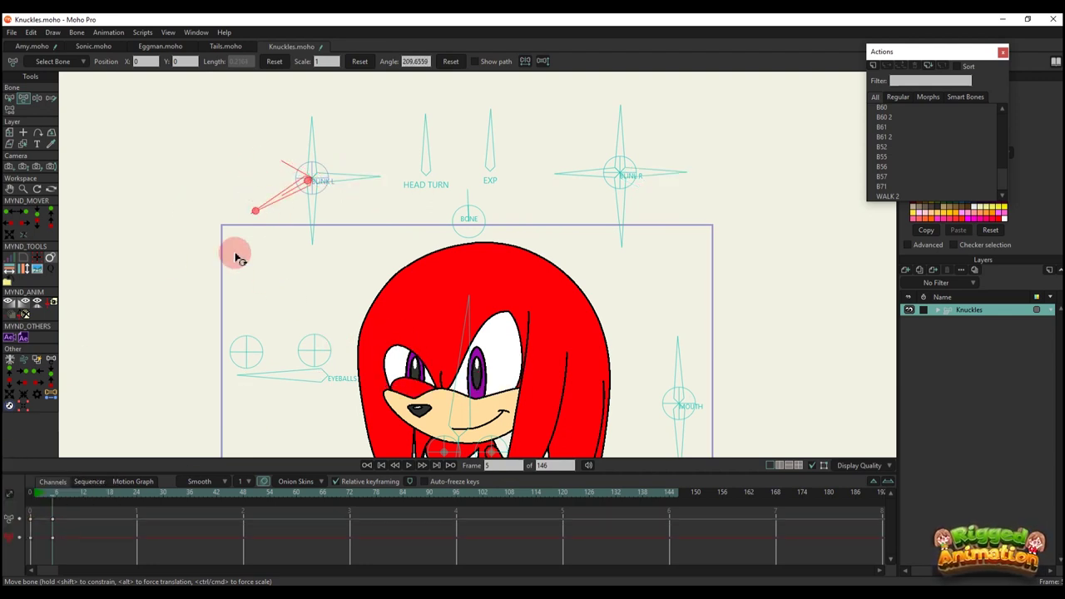
left_click_drag(111, 540, 6, 407)
key("Delete")
left_click_drag(313, 219, 434, 169)
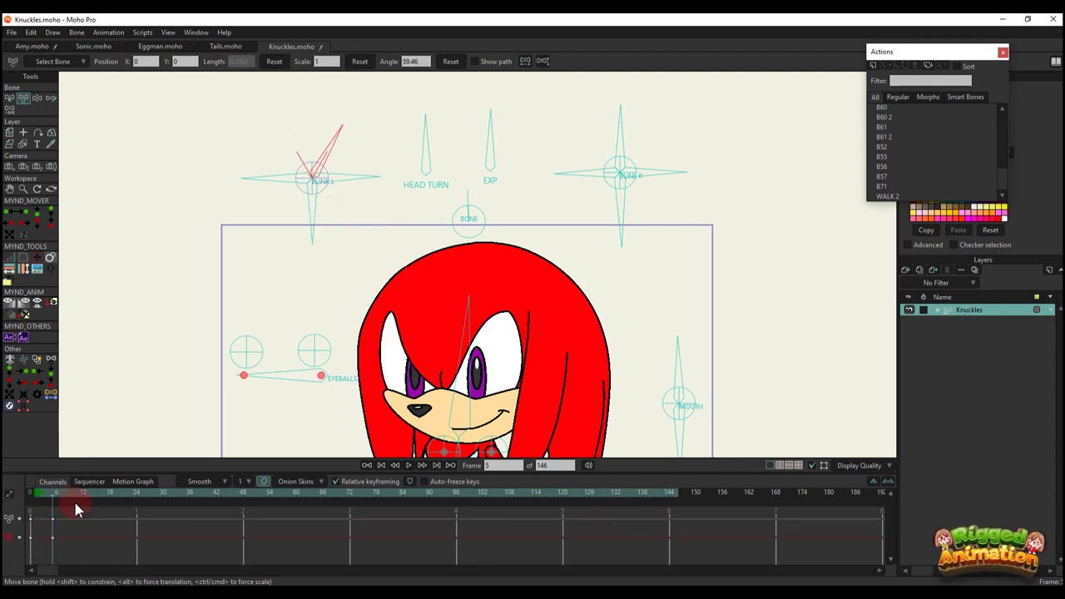
left_click_drag(158, 553, 11, 471)
key("Delete")
- Test the HEAD TURN control by rotating it, and delete its keys
left_click_drag(431, 141, 453, 141)
scroll(432, 123, "down", 3)
left_click_drag(5, 443, 5, 442)
key("Delete")
scroll(486, 121, "up", 4)
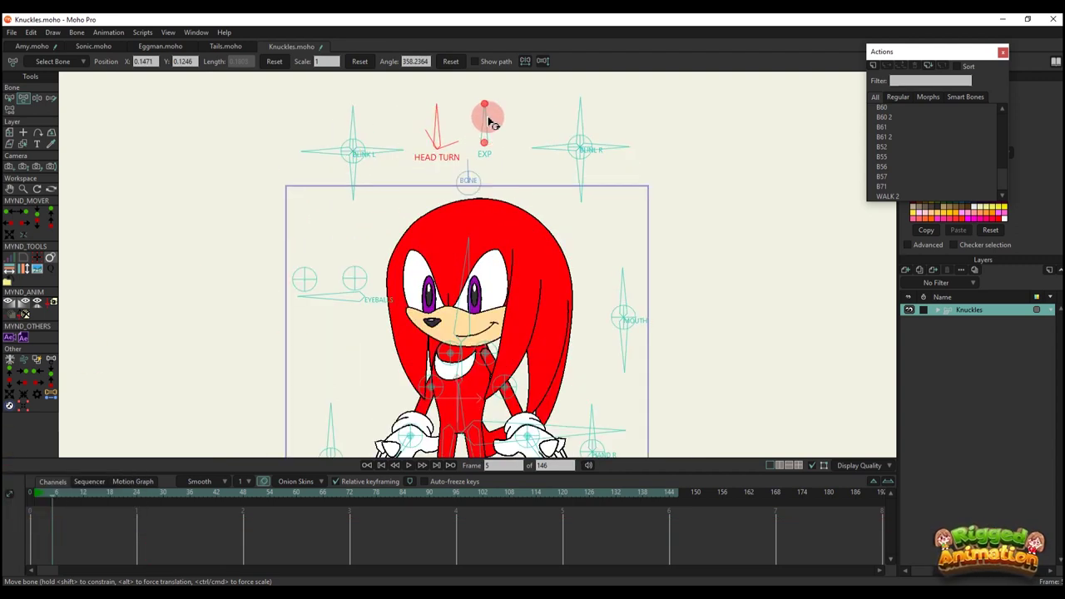
- Play the EXP control's expression animation, delete its keys, and return to frame 0
key("space")
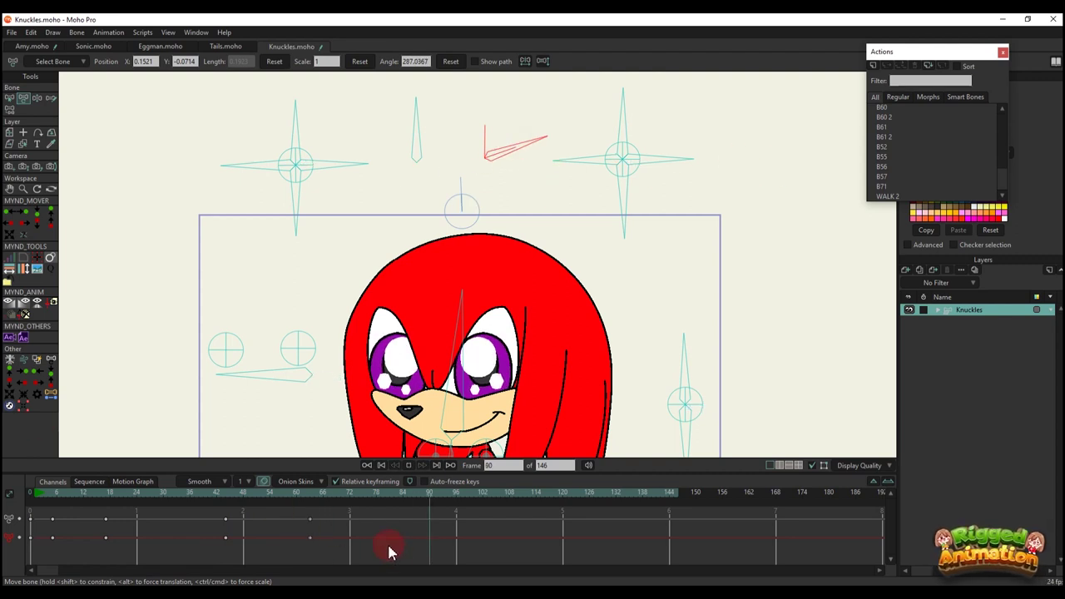
left_click_drag(391, 549, 30, 484)
key("Delete")
left_click(367, 465)
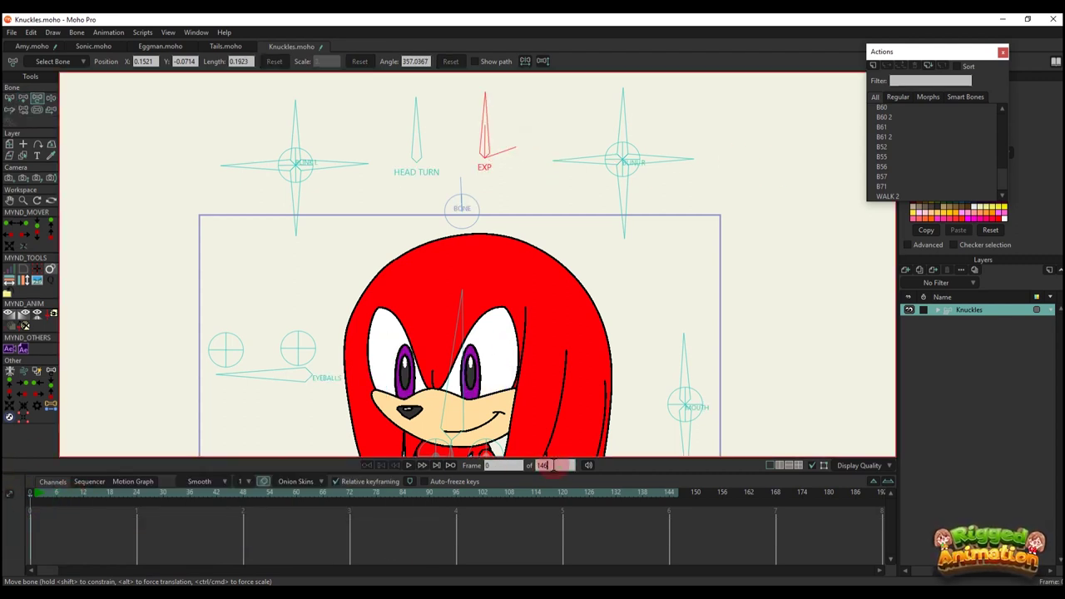
- Extend the timeline to 1000 frames, go to frame 6, and try moving the BONE control above the head
key("Return")
scroll(566, 414, "down", 3)
left_click_drag(489, 393, 472, 304)
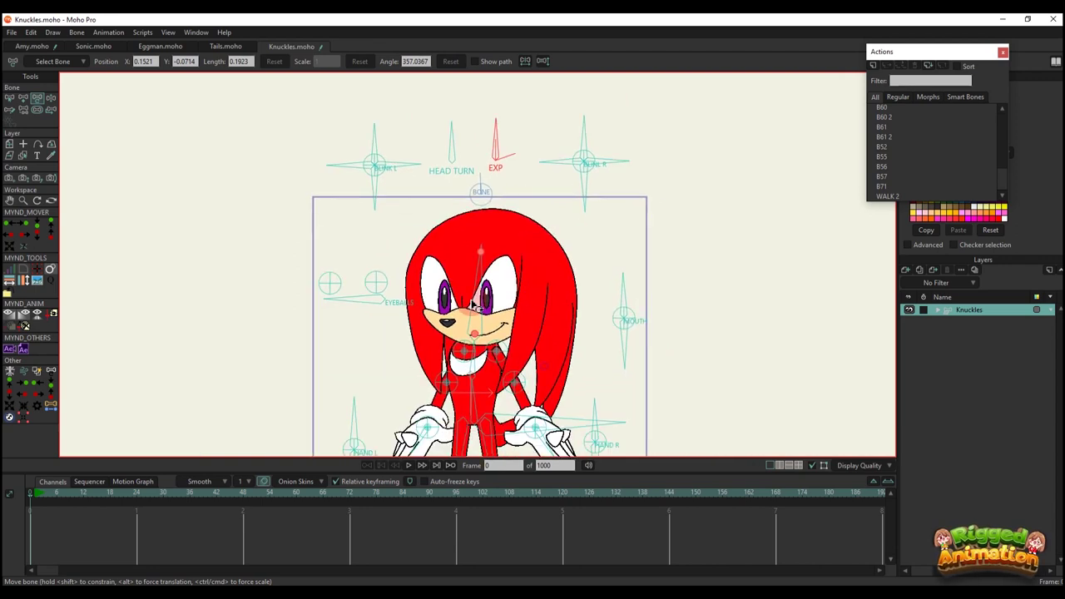
left_click(59, 492)
scroll(451, 244, "up", 2)
left_click_drag(492, 165, 496, 193)
scroll(493, 192, "down", 3)
scroll(427, 285, "up", 5)
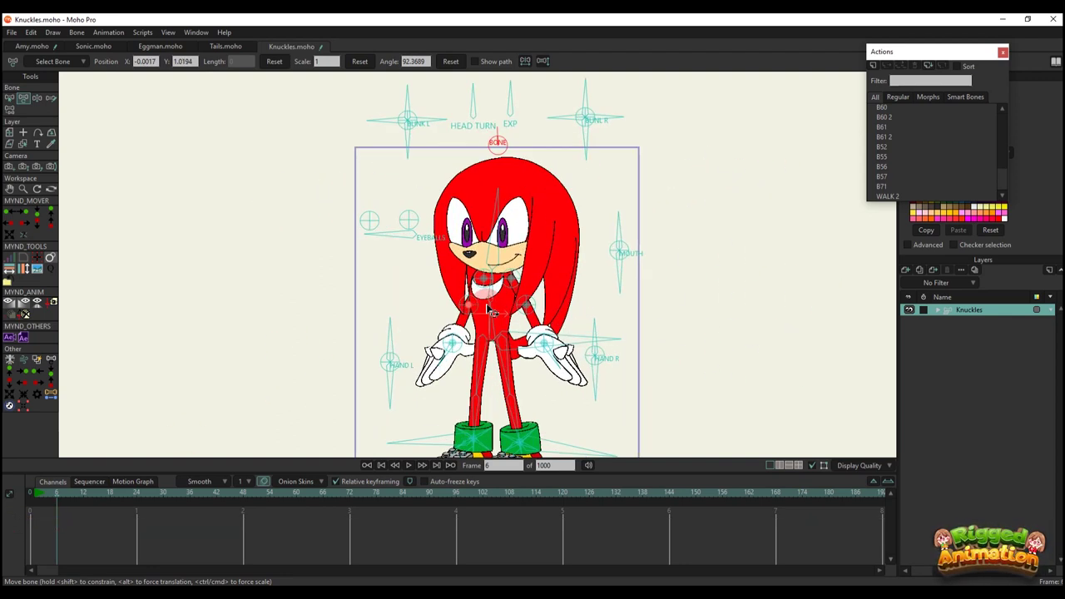
- Rotate the upper arms of the HAND L and HAND R controls to test the hand poses
left_click_drag(388, 334, 312, 292)
scroll(399, 336, "up", 2)
left_click_drag(766, 271, 775, 243)
left_click(214, 363)
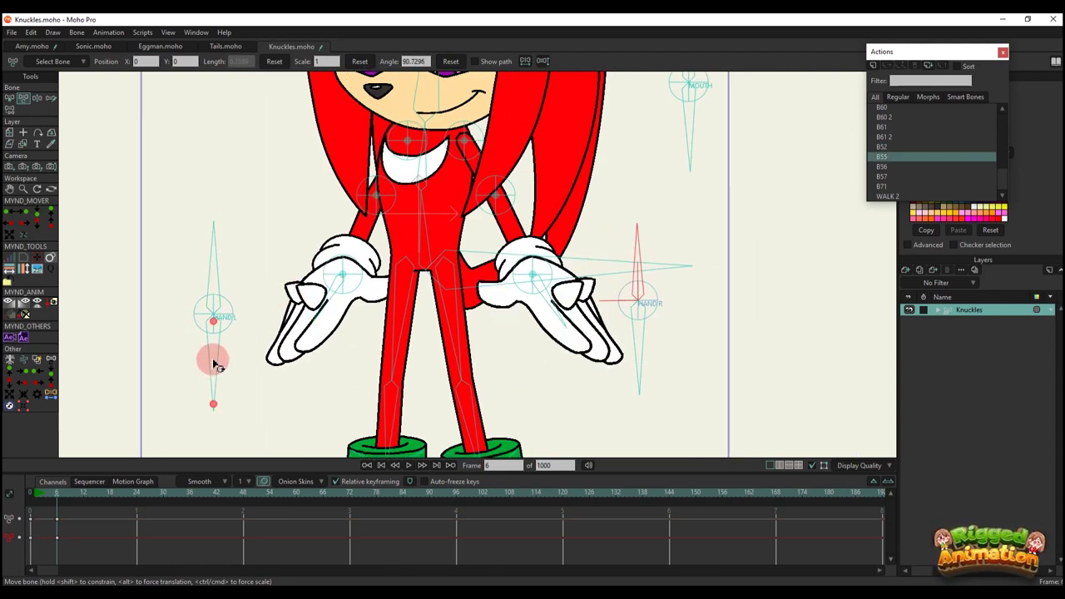
- Pull the elbow and wrist on the HAND L side away from the body with Transform Bone
left_click_drag(359, 198, 303, 187)
left_click_drag(283, 260, 211, 284)
mouse_move(300, 182)
left_mouse_down()
mouse_move(280, 185)
mouse_move(303, 176)
left_mouse_up()
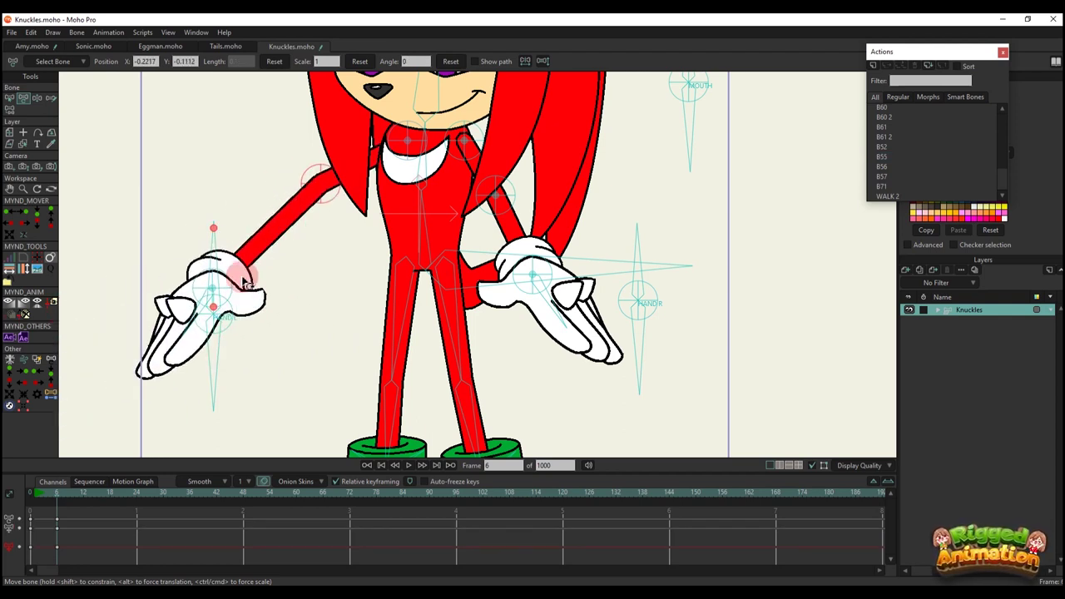
left_click_drag(223, 285, 223, 311)
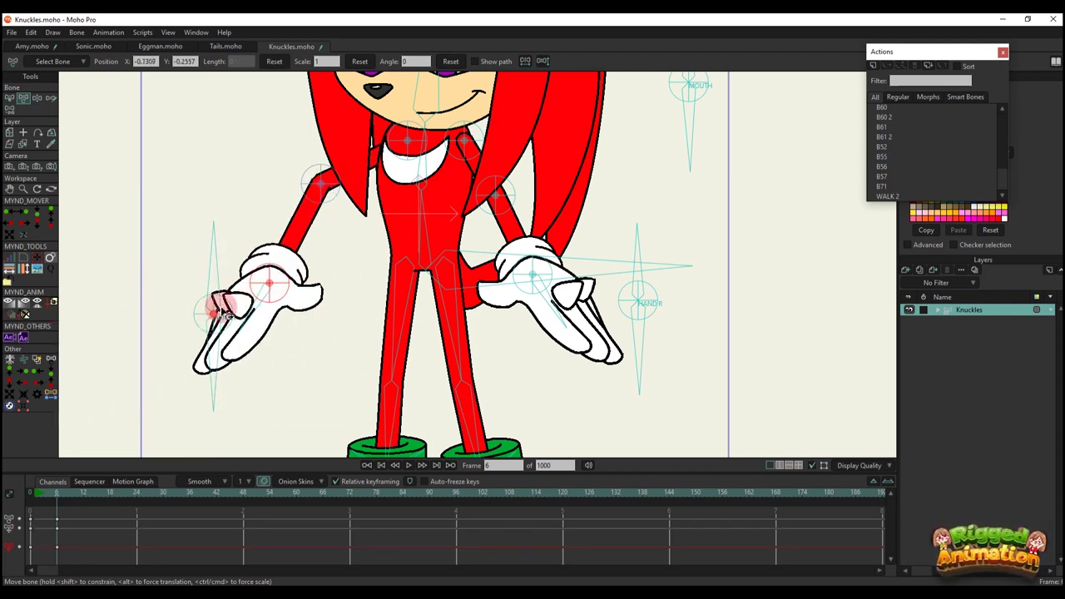
- Set the lower HAND L arm to 240 degrees, move that hand across the body, and delete the keys
left_click(215, 383)
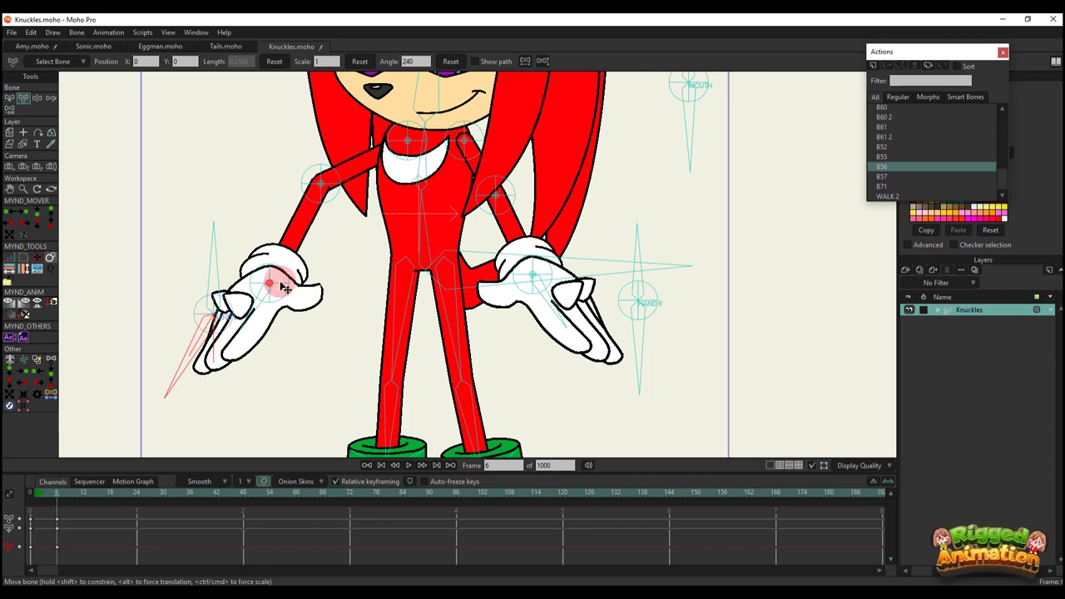
left_click_drag(287, 289, 491, 249)
left_click_drag(425, 225, 392, 256)
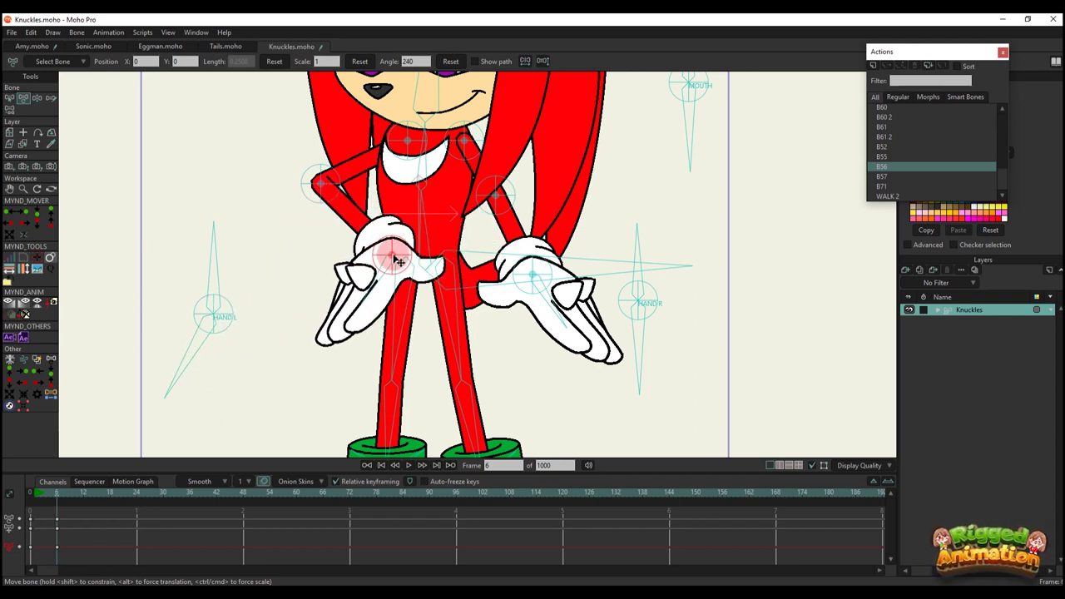
left_click_drag(195, 344, 332, 351)
left_click_drag(198, 554, 4, 450)
key("Delete")
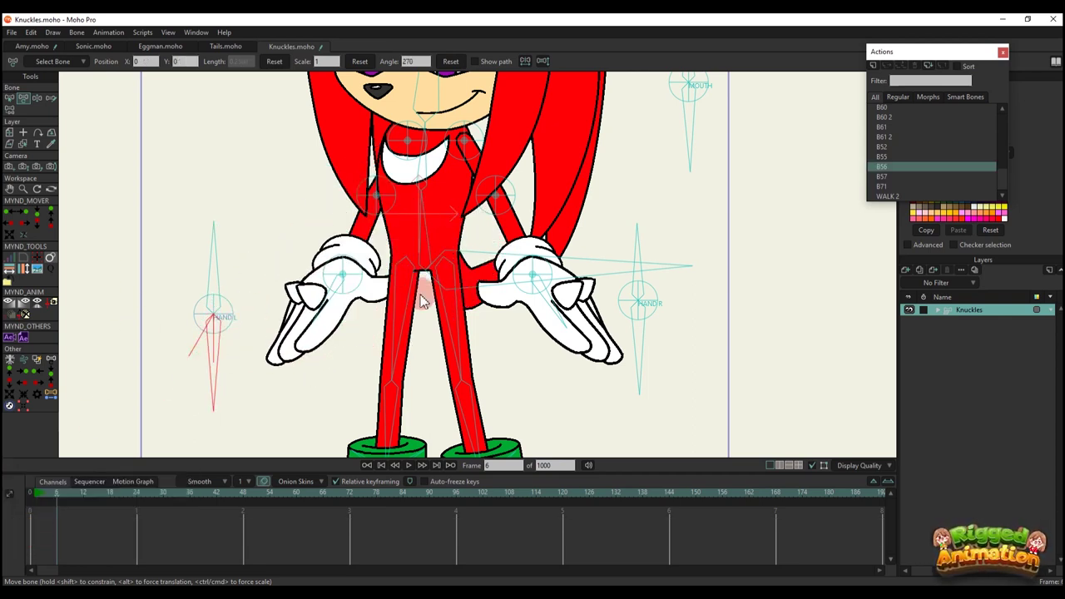
- Pose the arm on the HAND R side with its elbow out and hand at the hip, rotating the lower HAND R arm
left_click_drag(501, 253, 667, 262)
left_click_drag(524, 213, 645, 268)
left_click_drag(644, 378, 777, 319)
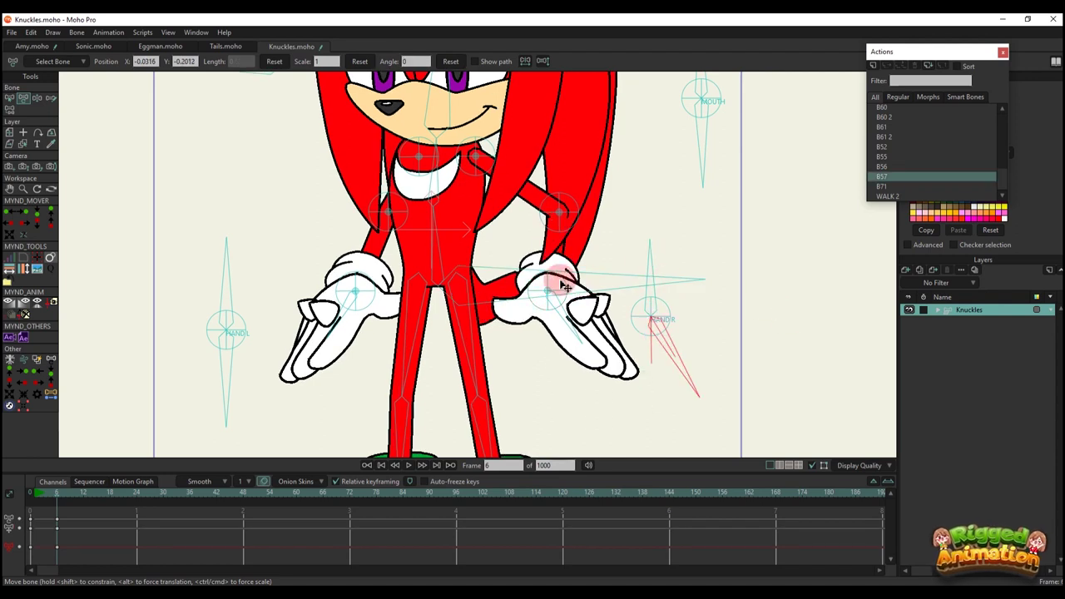
left_click_drag(536, 288, 485, 259)
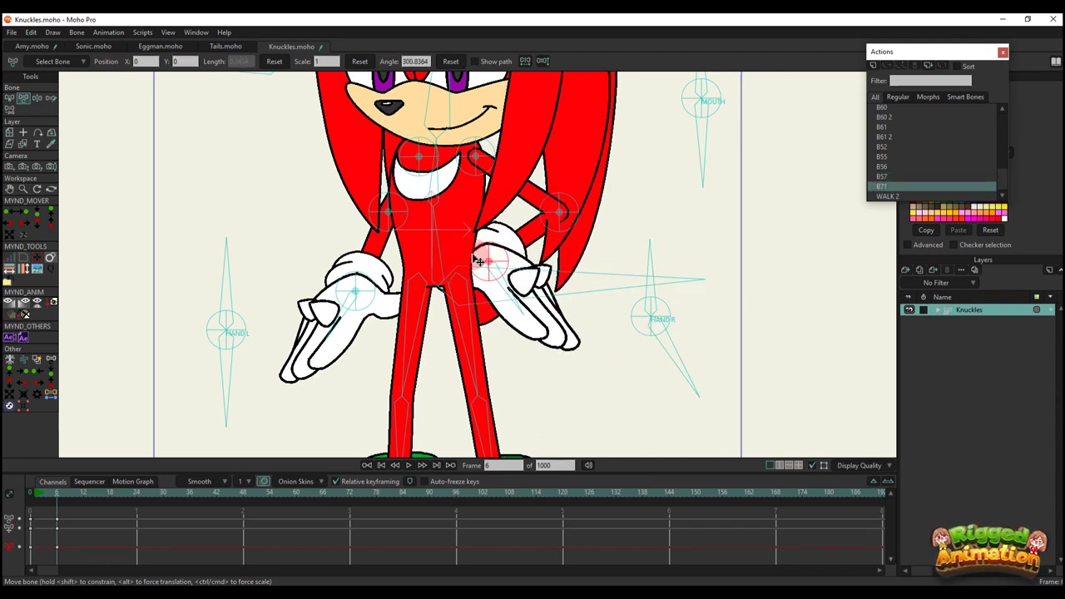
left_click_drag(501, 300, 477, 287)
left_click_drag(544, 218, 533, 218)
scroll(435, 257, "down", 2)
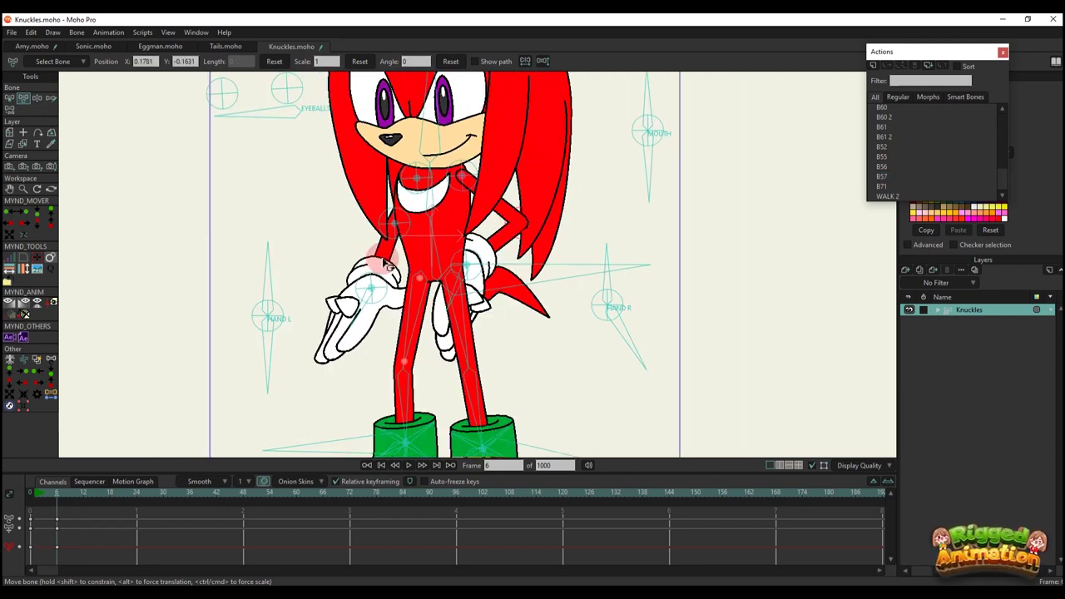
- Bend the other arm so both hands meet in front of the hips, and delete the pose's keys
left_click_drag(381, 282, 337, 271)
left_click_drag(470, 262, 657, 296)
left_click_drag(543, 291, 381, 335)
left_click_drag(278, 352, 142, 295)
left_click_drag(339, 282, 482, 288)
scroll(446, 321, "down", 6)
scroll(494, 285, "up", 3)
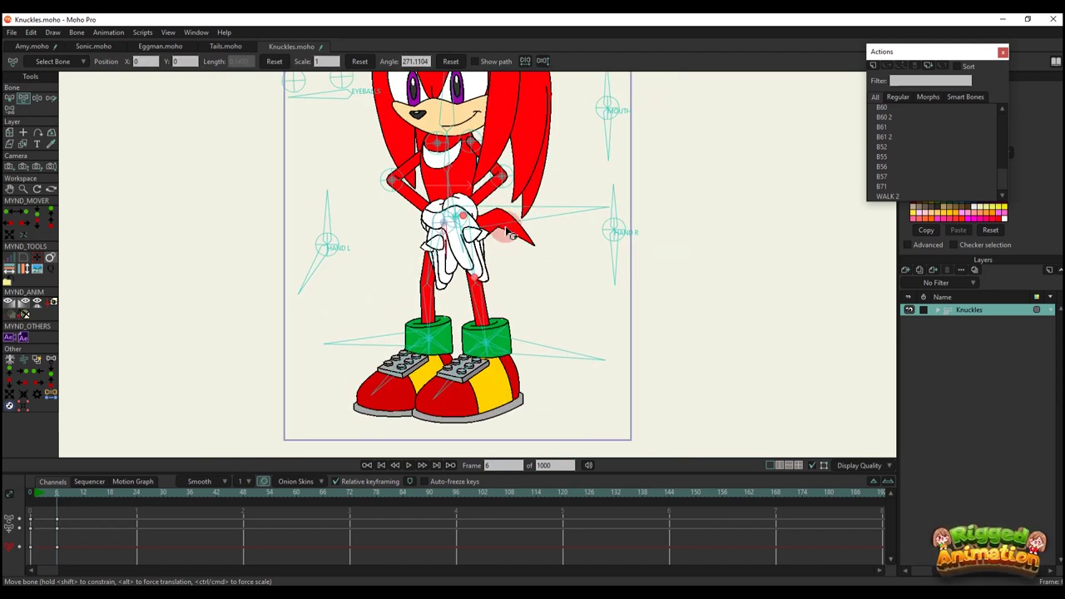
left_click_drag(506, 223, 516, 237)
left_click_drag(110, 529, 20, 485)
key("Delete")
- Bend both knees to test the legs, trying Manipulate Bones and returning to Transform Bone
left_click_drag(474, 253, 466, 223)
key("z")
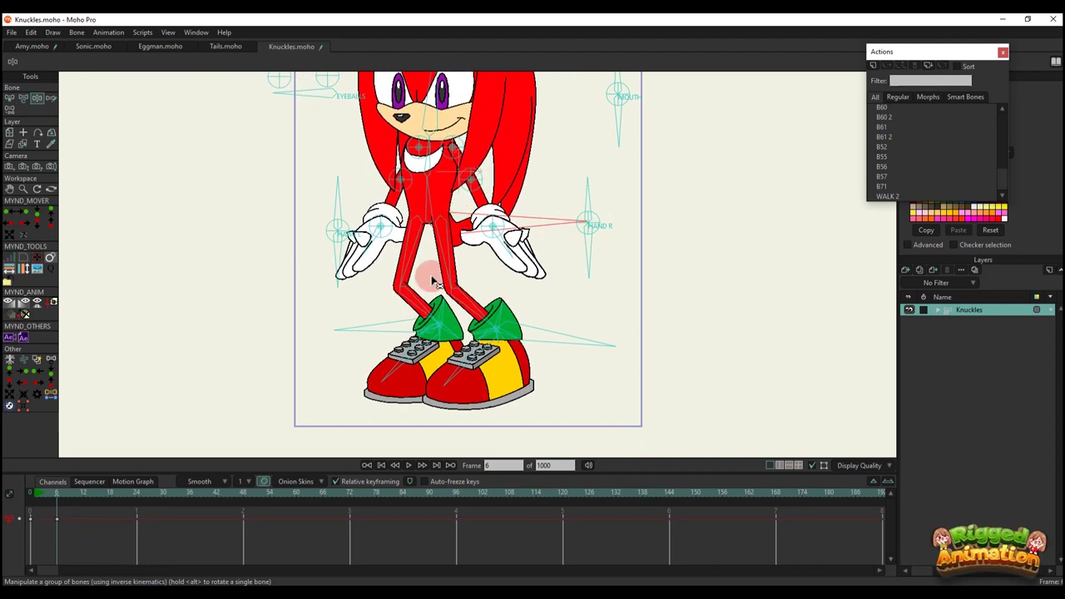
scroll(416, 291, "up", 2)
key("t")
left_click_drag(413, 370, 418, 370)
- Spread and rotate both feet into a stride, clear the pose, and try Manipulate Bones around the hip
left_click(449, 339)
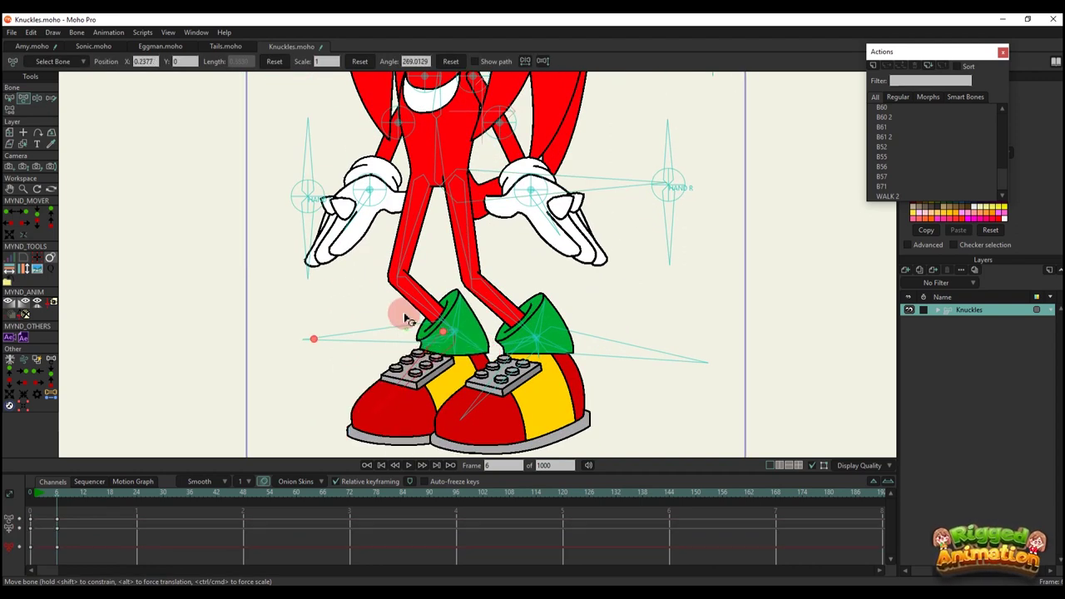
left_click_drag(405, 318, 260, 333)
left_click_drag(363, 311, 262, 297)
scroll(550, 327, "down", 4)
scroll(588, 328, "up", 5)
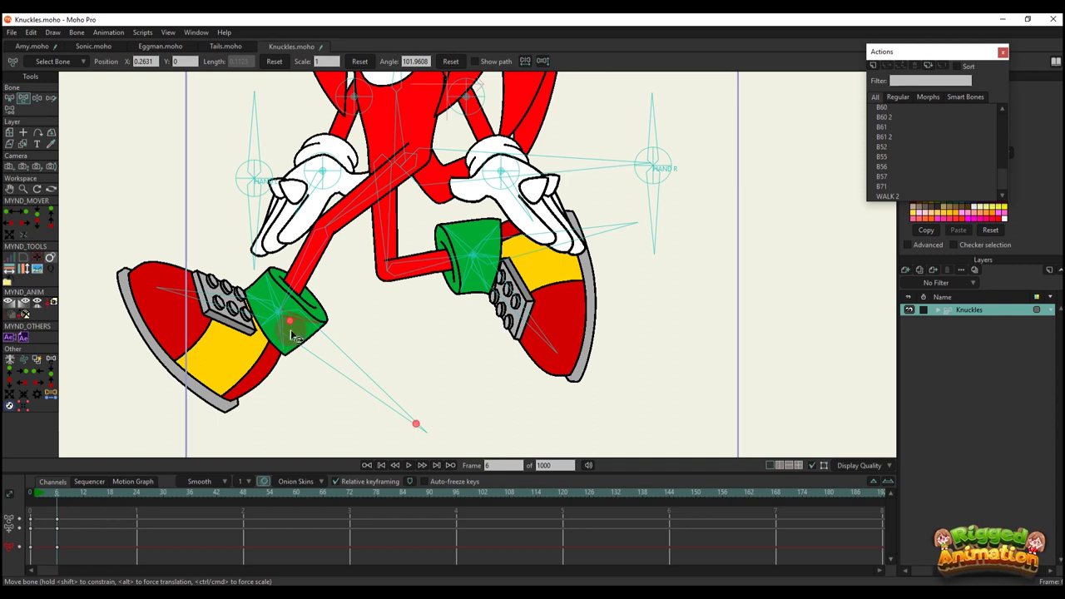
left_click_drag(289, 323, 337, 375)
scroll(335, 372, "down", 5)
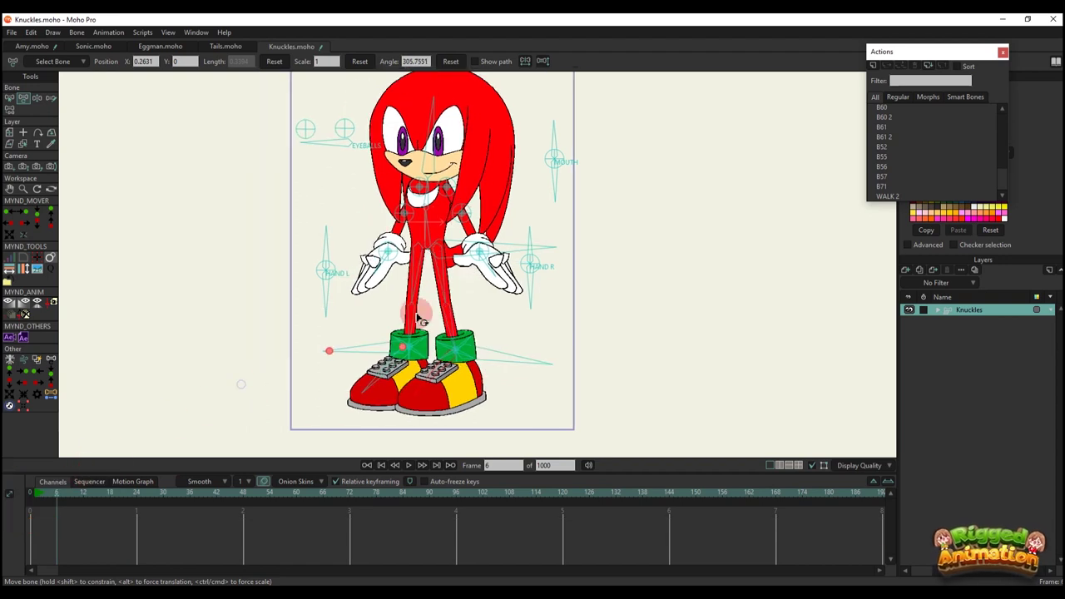
key("z")
left_click_drag(433, 264, 490, 259)
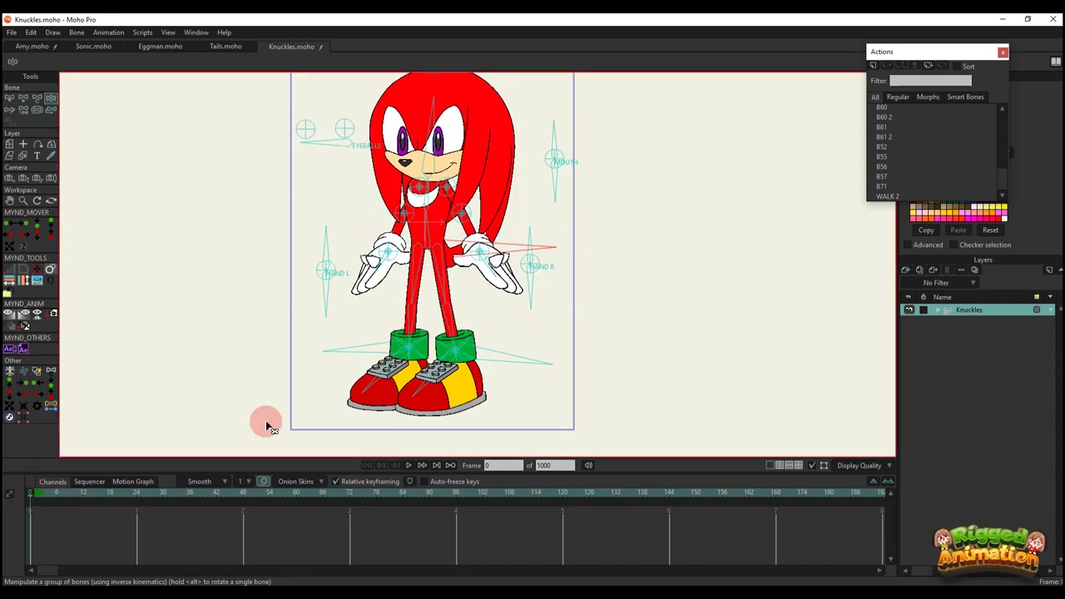
- Select bone B78 at the ankle in frame 0 and hide it
scroll(461, 312, "up", 5)
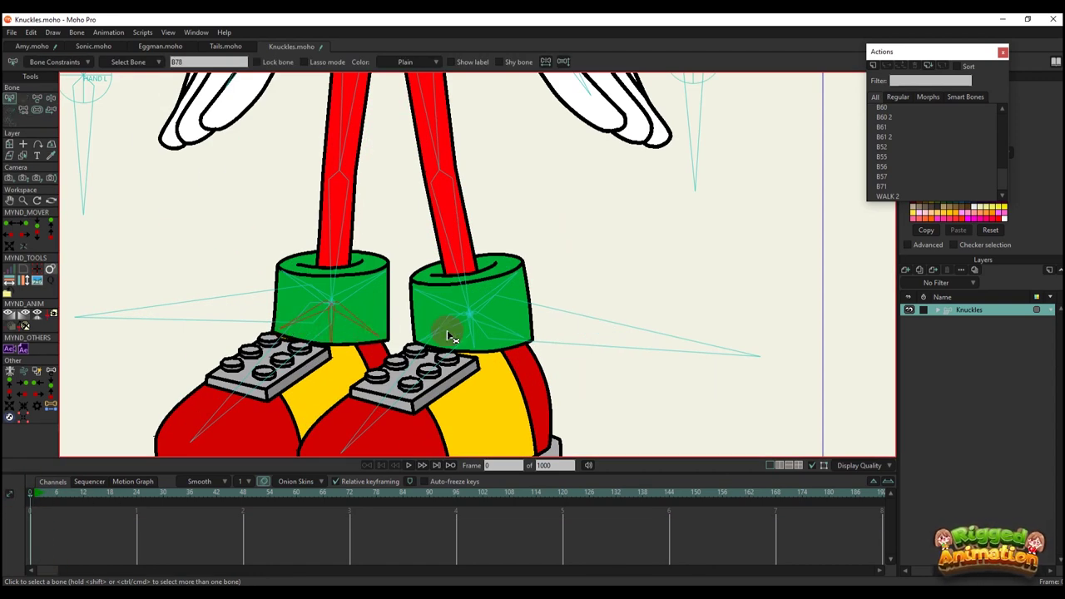
left_click(76, 32)
left_click(104, 163)
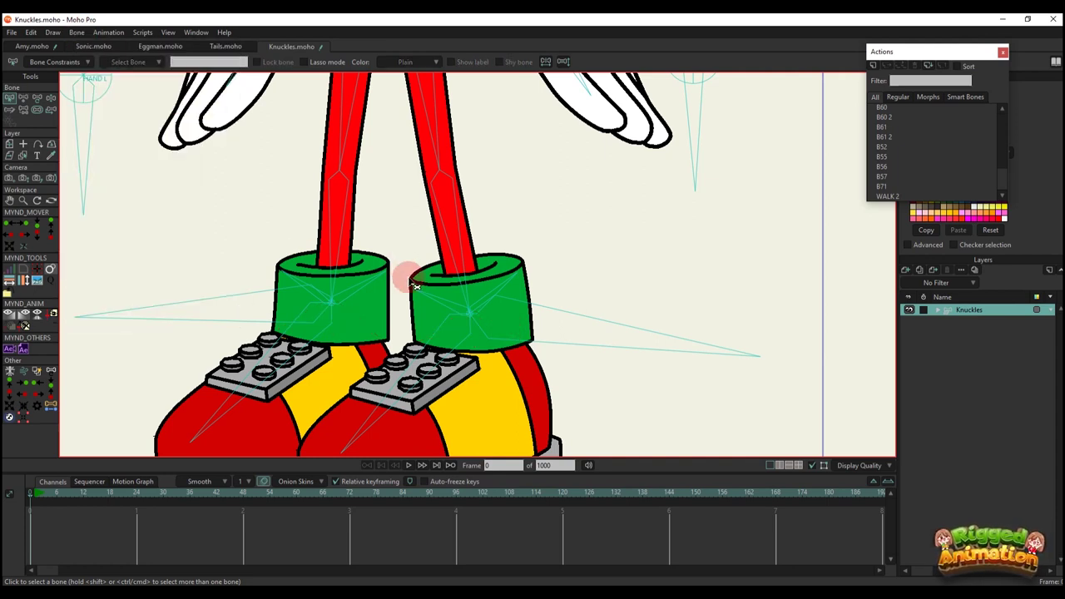
scroll(404, 292, "down", 4)
scroll(408, 273, "down", 3)
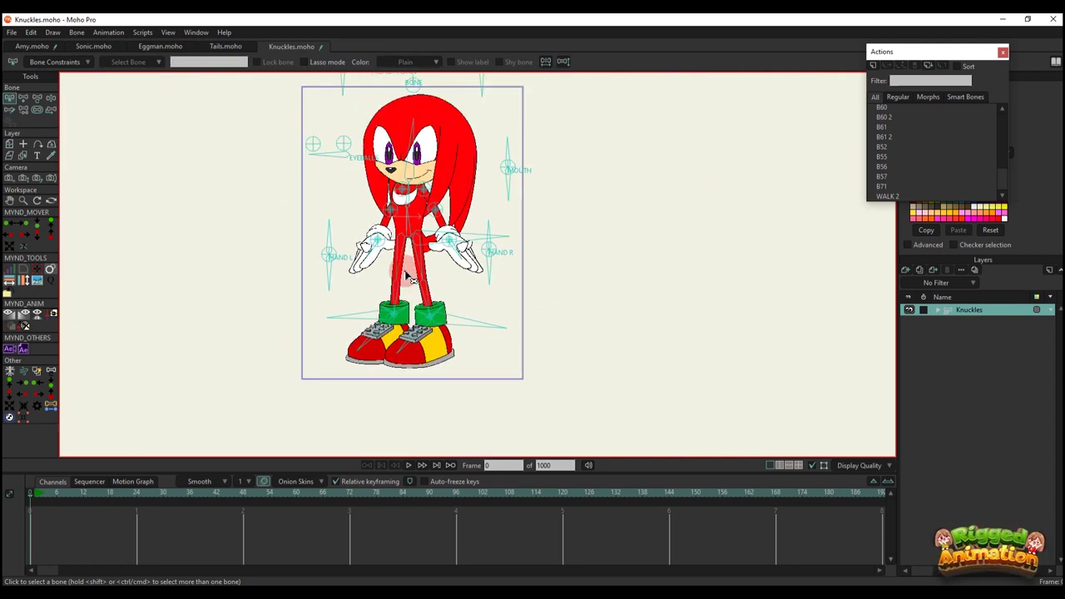
left_click_drag(409, 274, 410, 291)
scroll(917, 140, "up", 3)
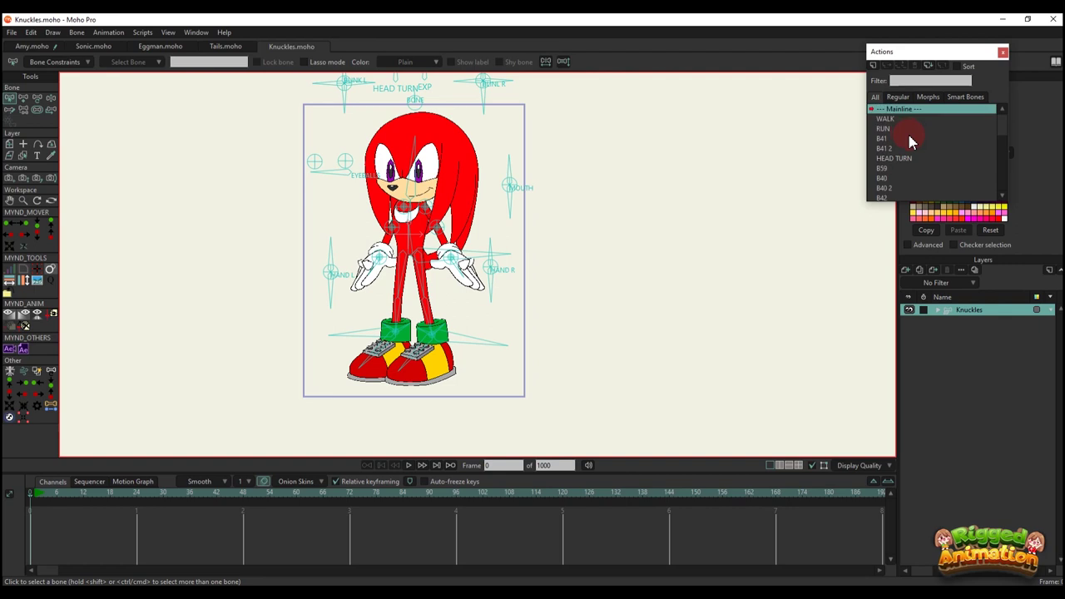
- Insert the WALK action at frame 1 and hide the bones
left_click(885, 120)
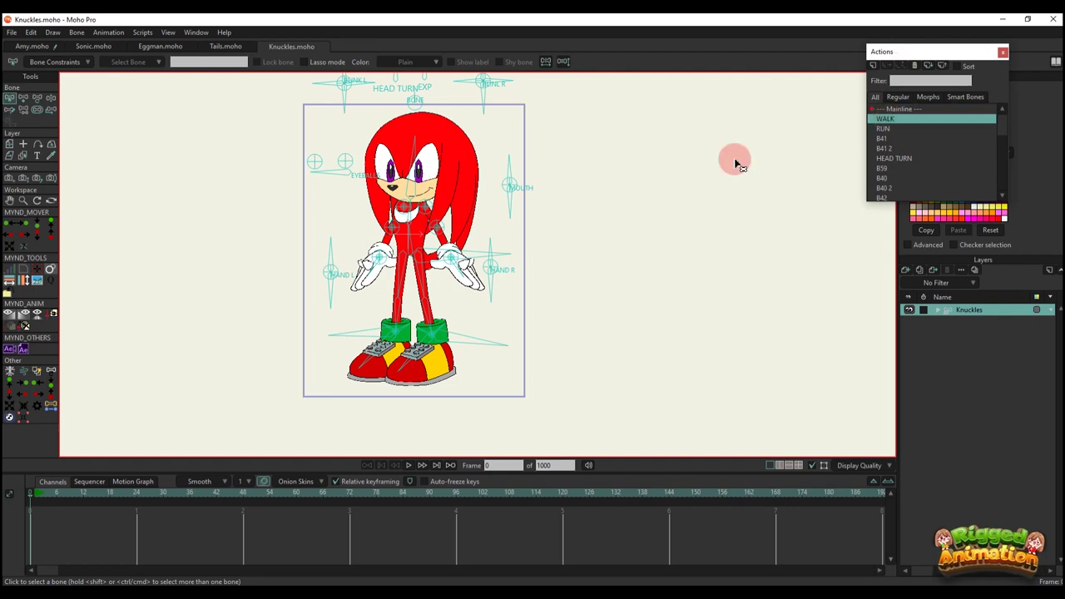
left_click(38, 495)
left_click(887, 120)
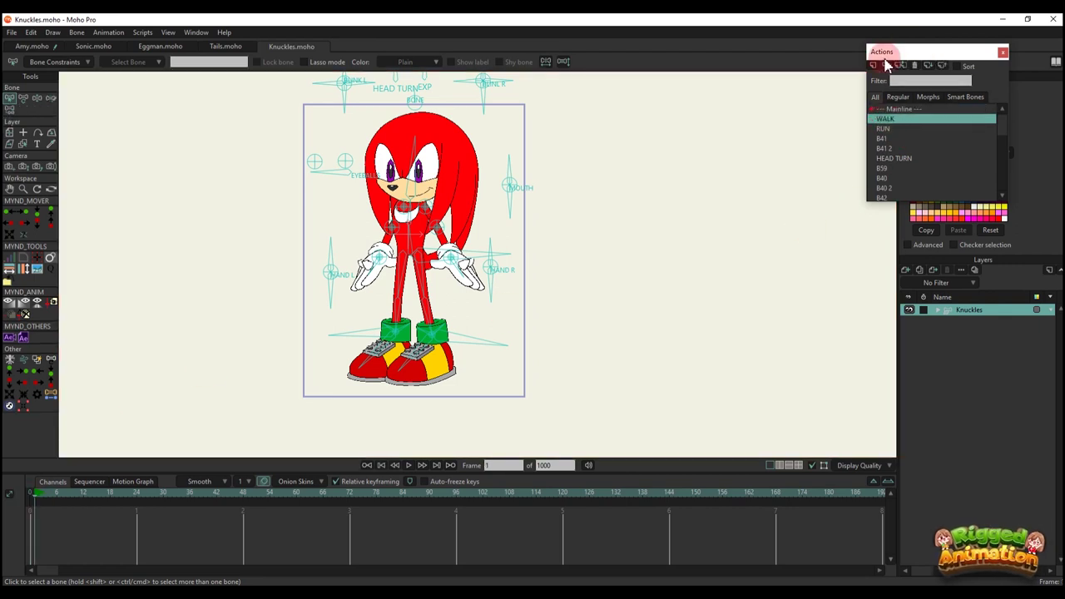
left_click_drag(695, 197, 485, 290)
key("ctrl+h")
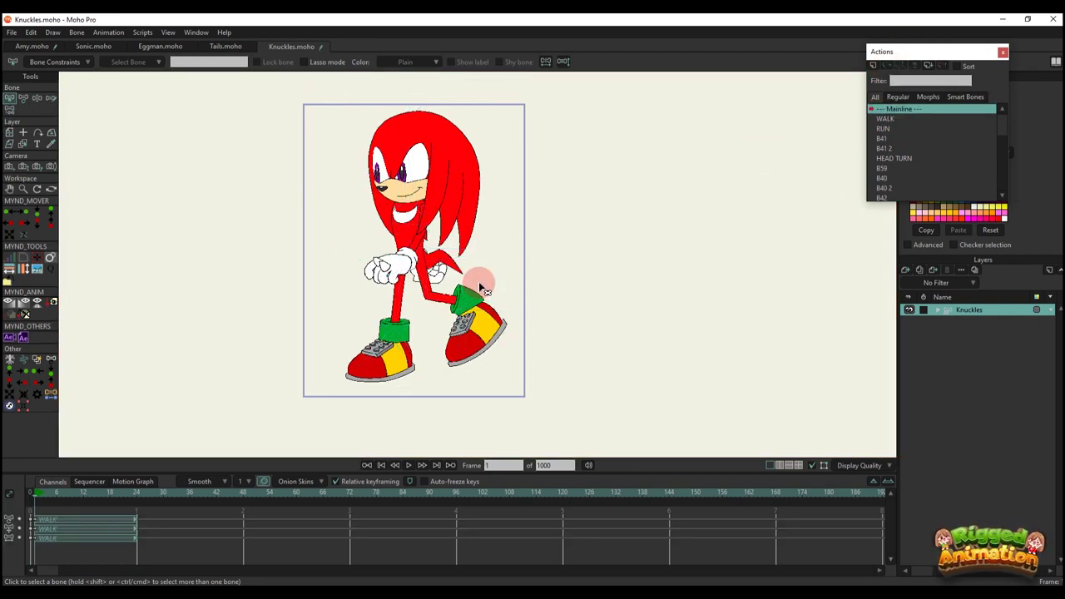
- Play back the WALK action on Knuckles to examine the walk cycle, and stop the playback
left_click_drag(478, 253, 547, 286)
scroll(490, 280, "up", 1)
scroll(544, 287, "up", 1)
key("space")
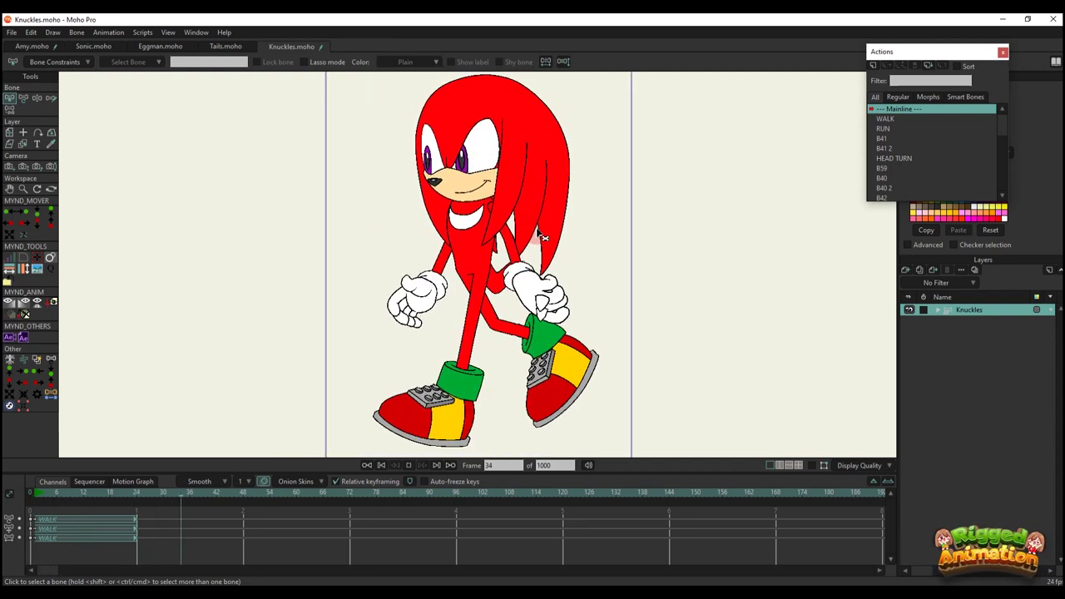
key("space")
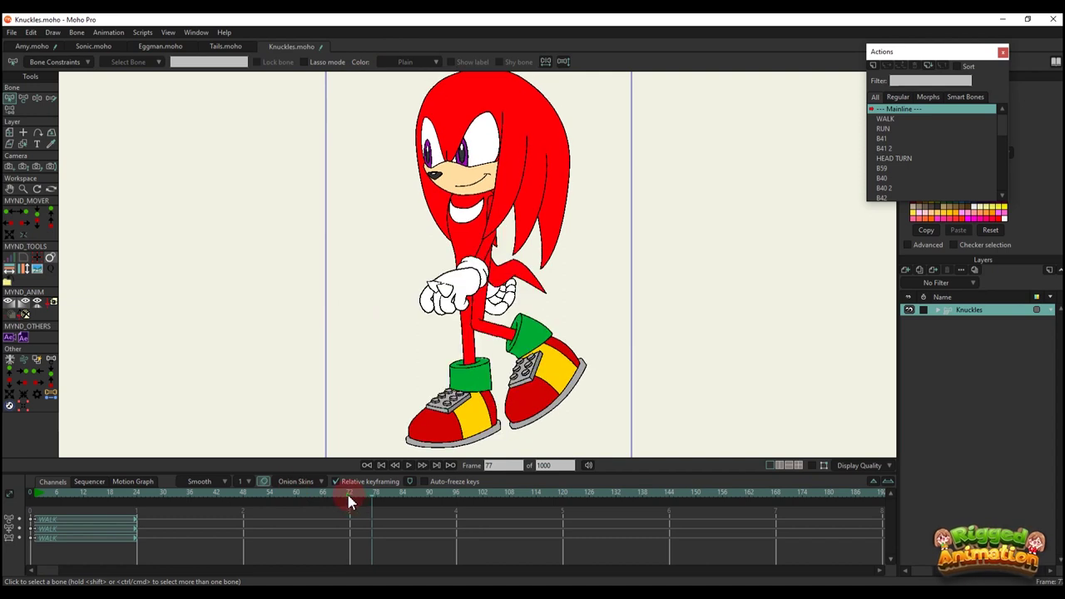
- Insert the WALK 2 action at frame 72 and play back the second walk cycle
scroll(890, 166, "down", 5)
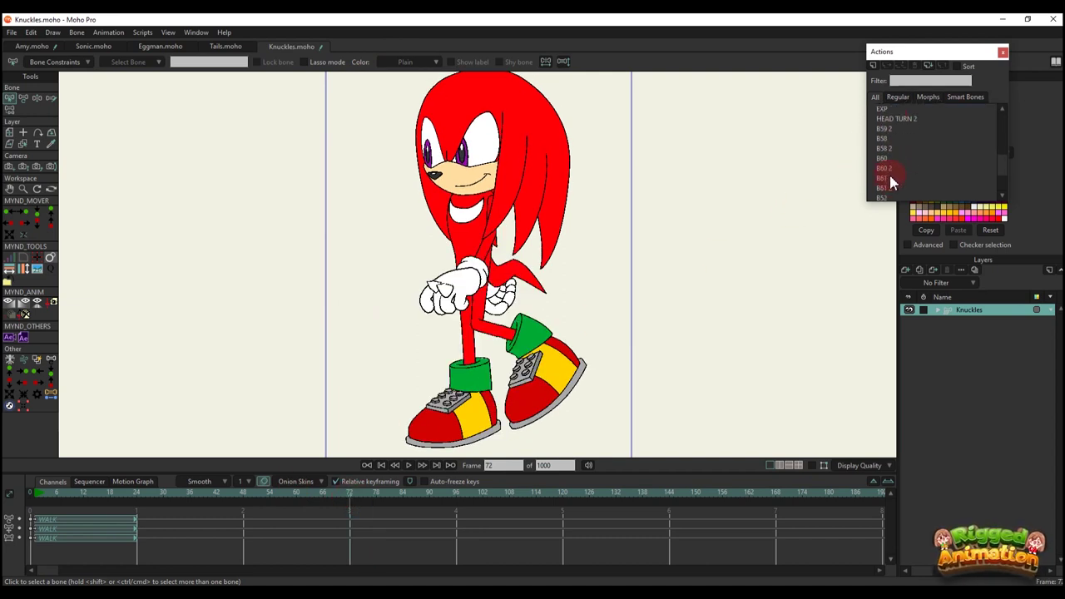
left_click(887, 67)
left_click(647, 243)
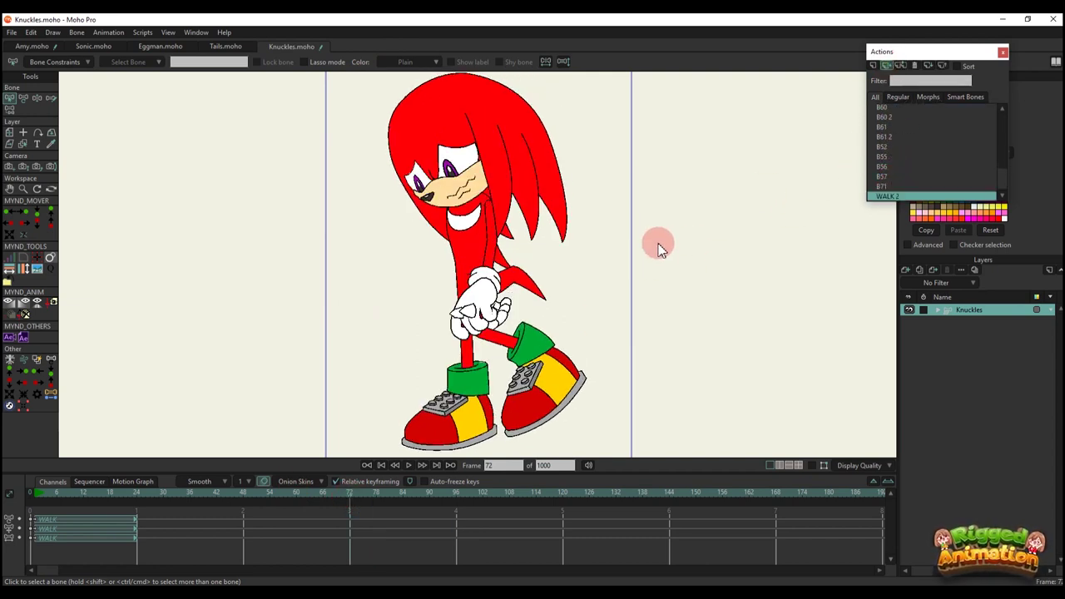
left_click(396, 464)
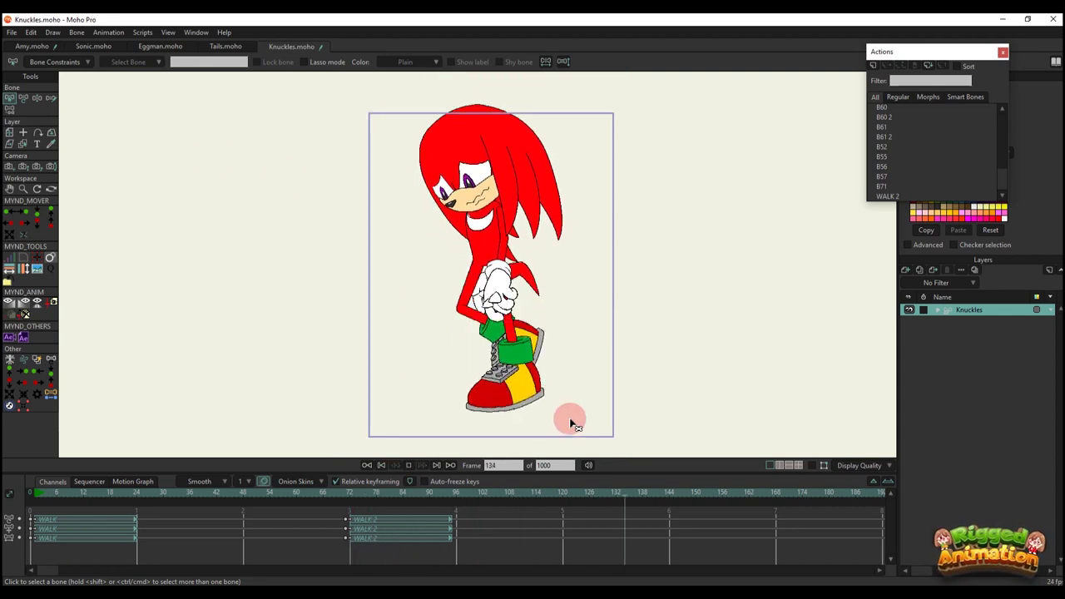
- Insert the RUN action at frame 161, play back the run cycle, and stop the playback
left_click(713, 496)
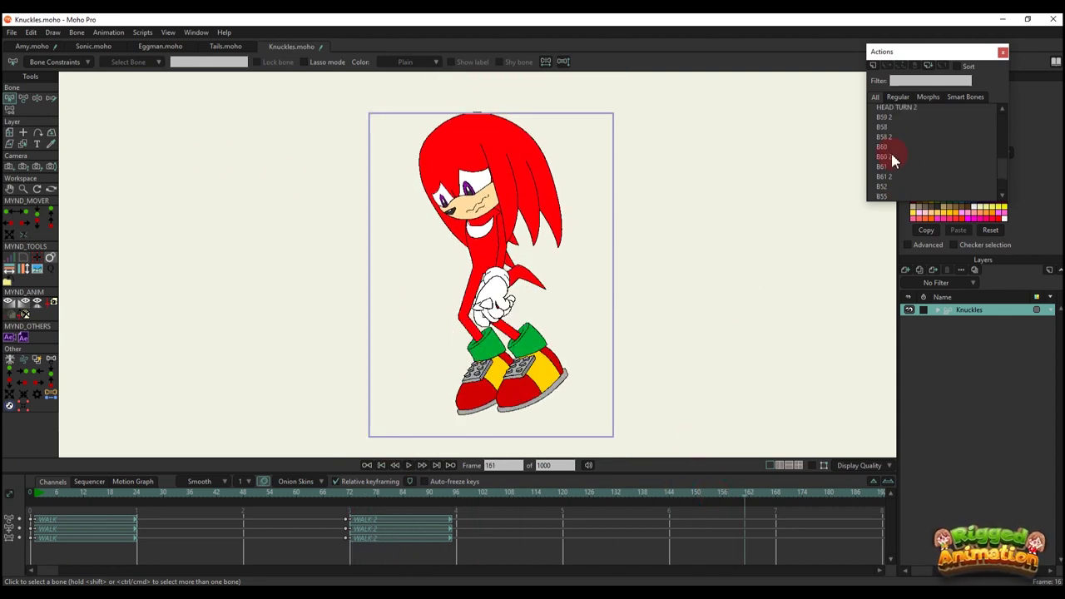
left_click(887, 129)
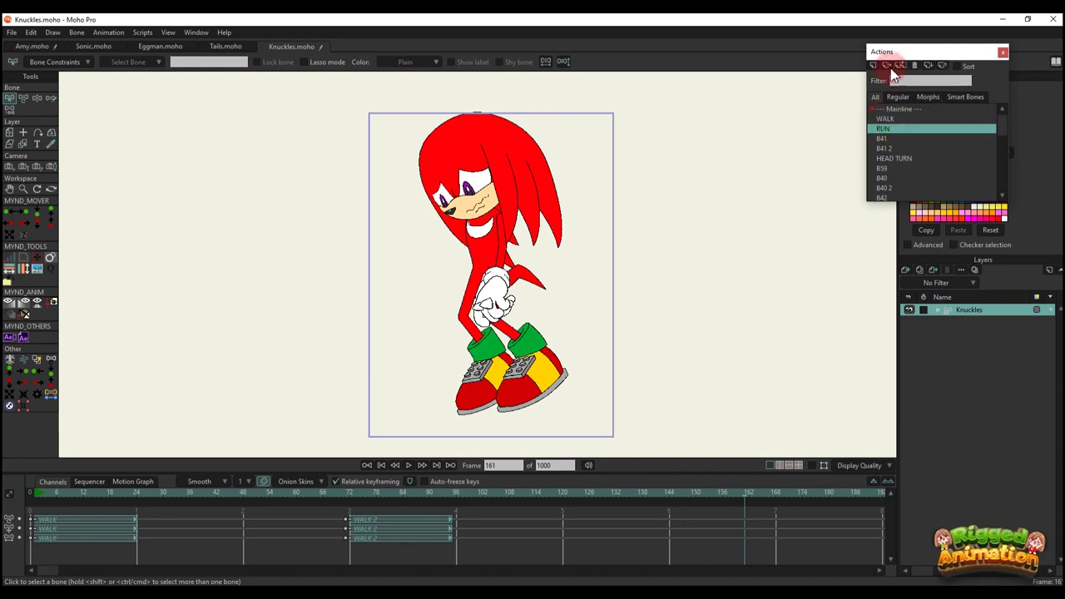
left_click_drag(776, 465, 739, 523)
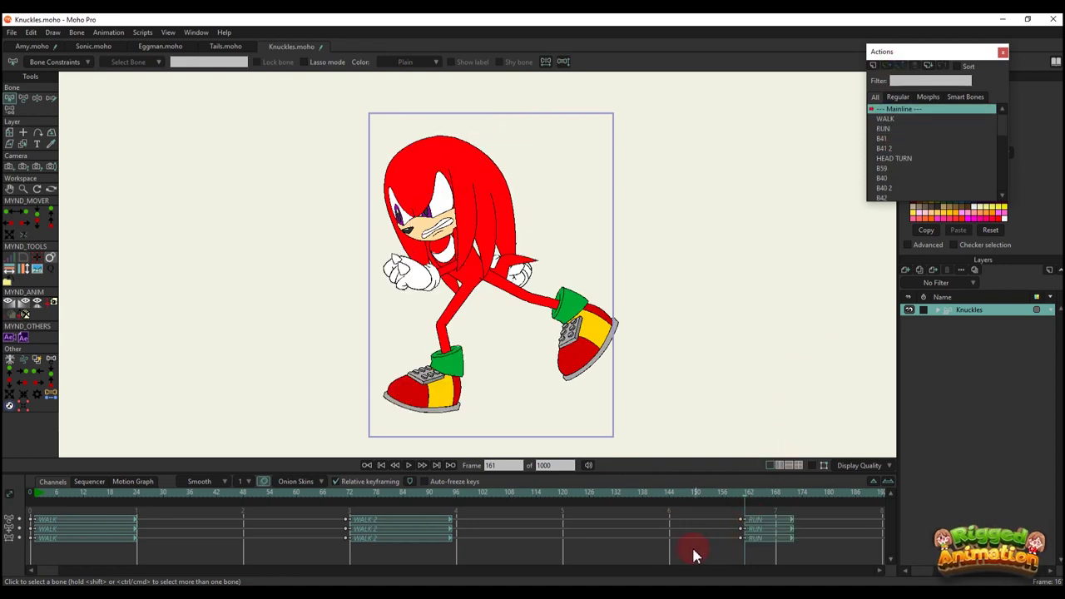
key("space")
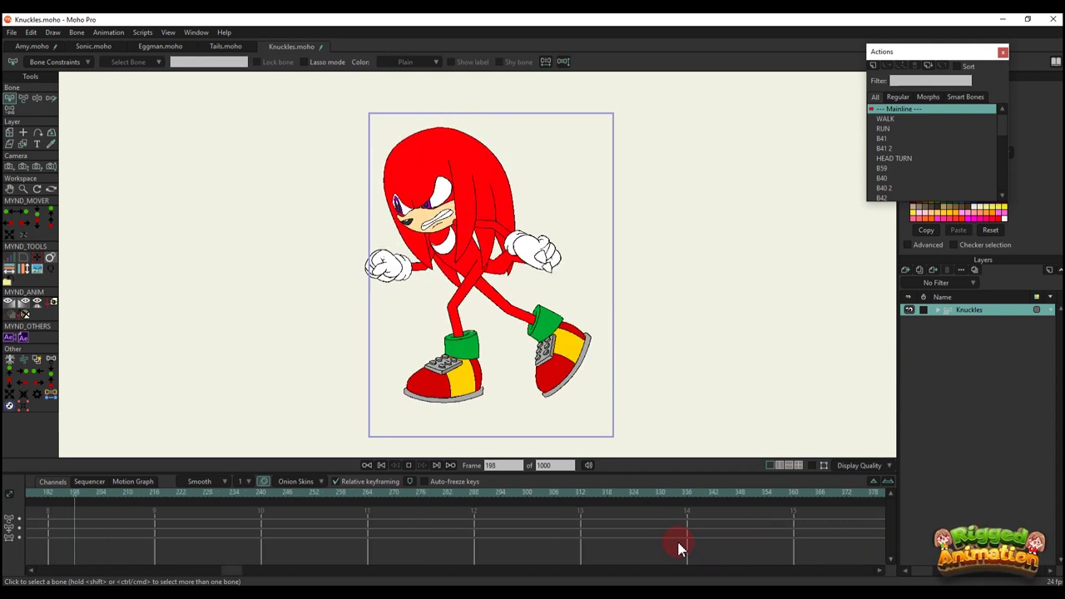
key("space")
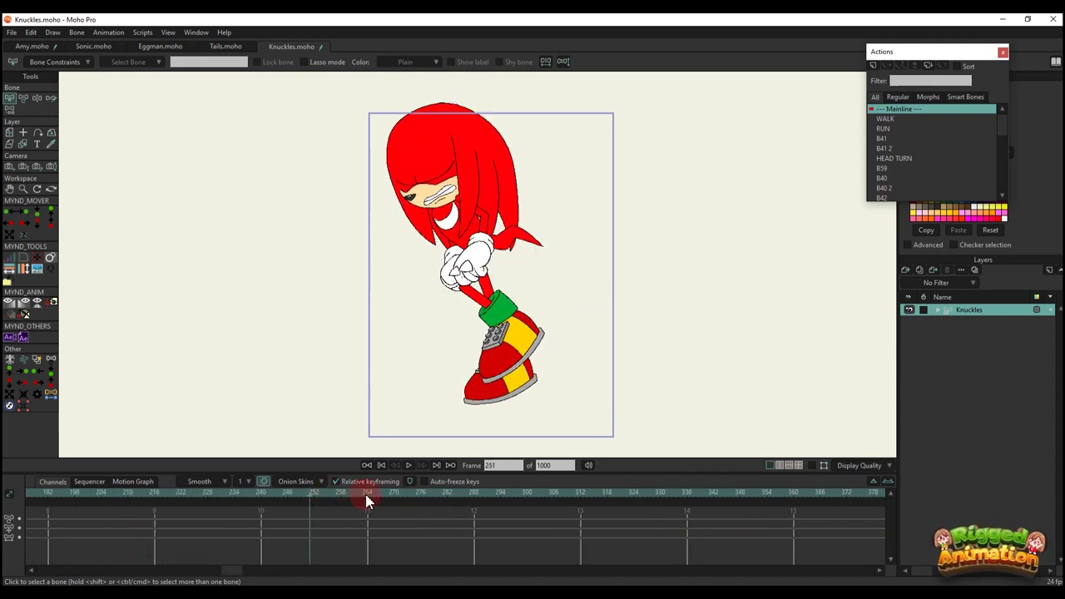